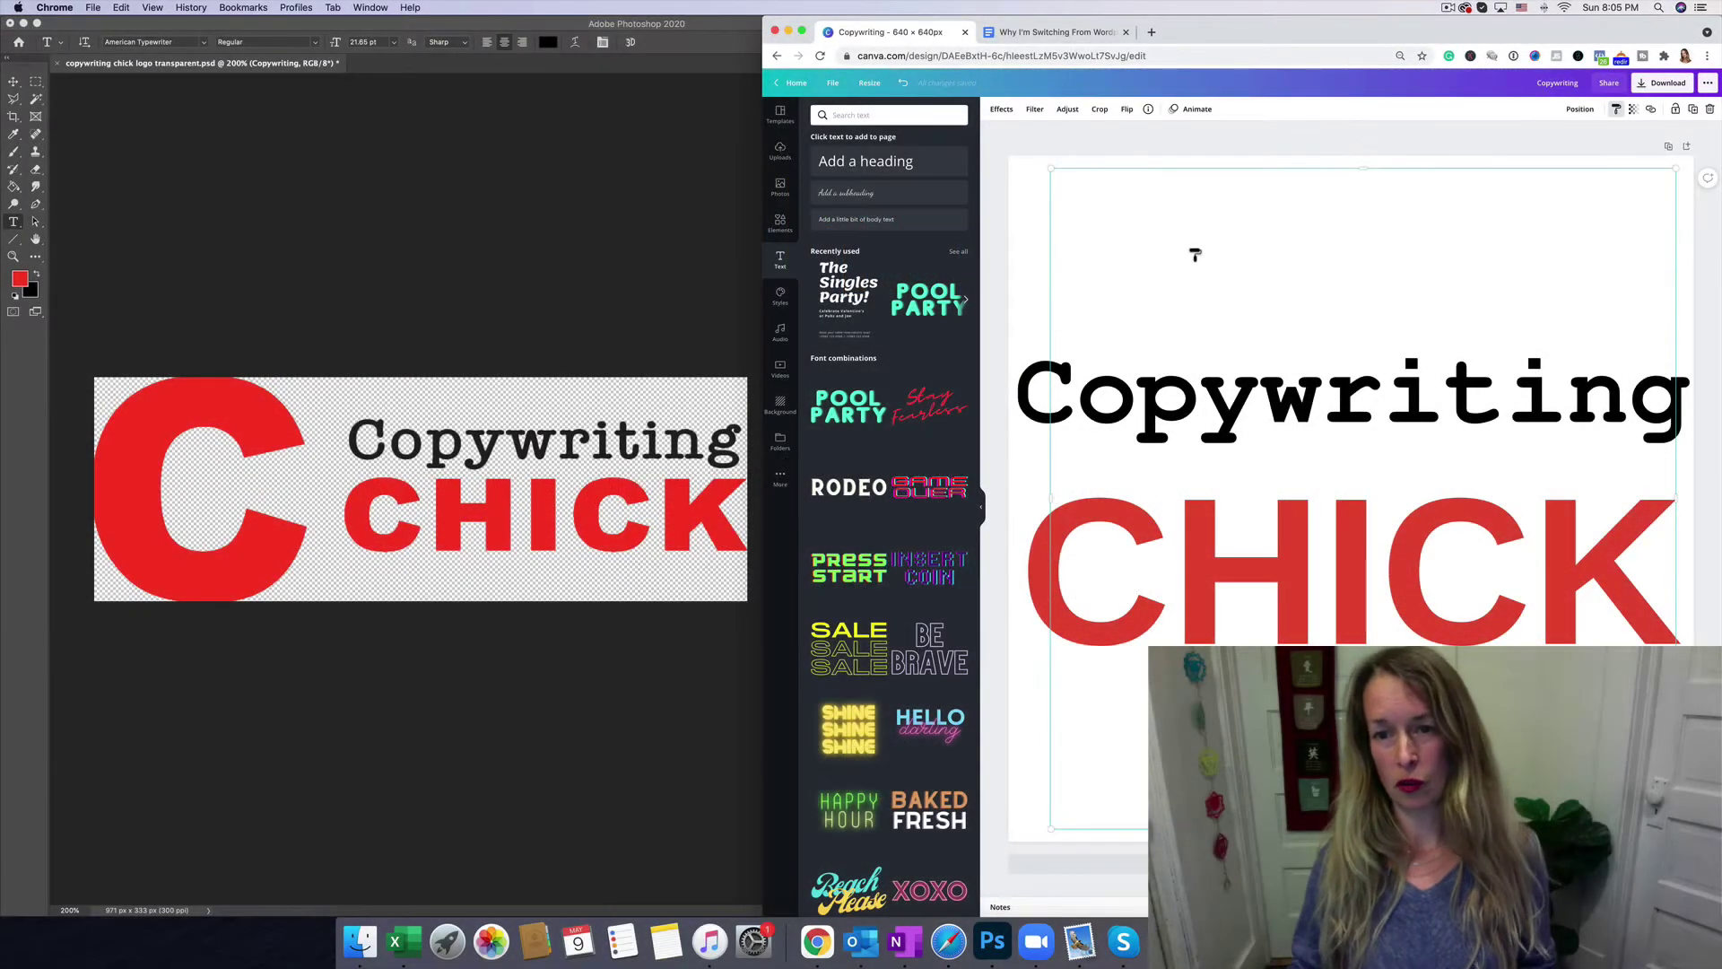
Step: In Canva, select the Copywriting text and look through its font list
left_click(1198, 400)
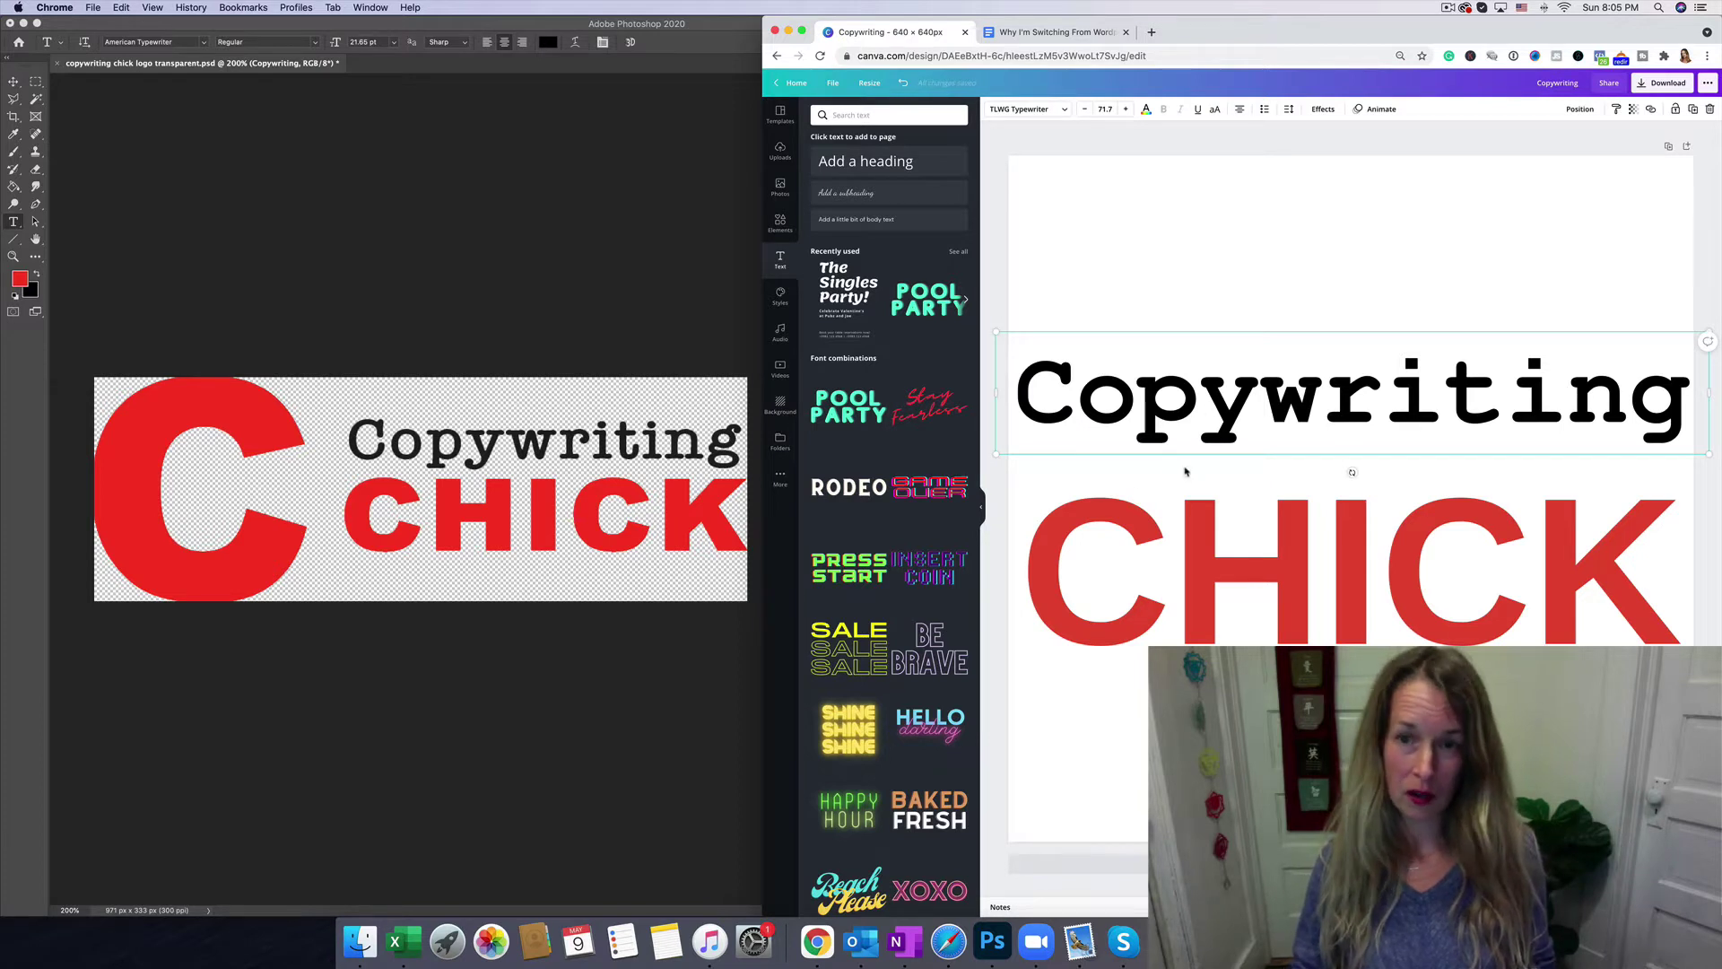
double_click(1584, 395)
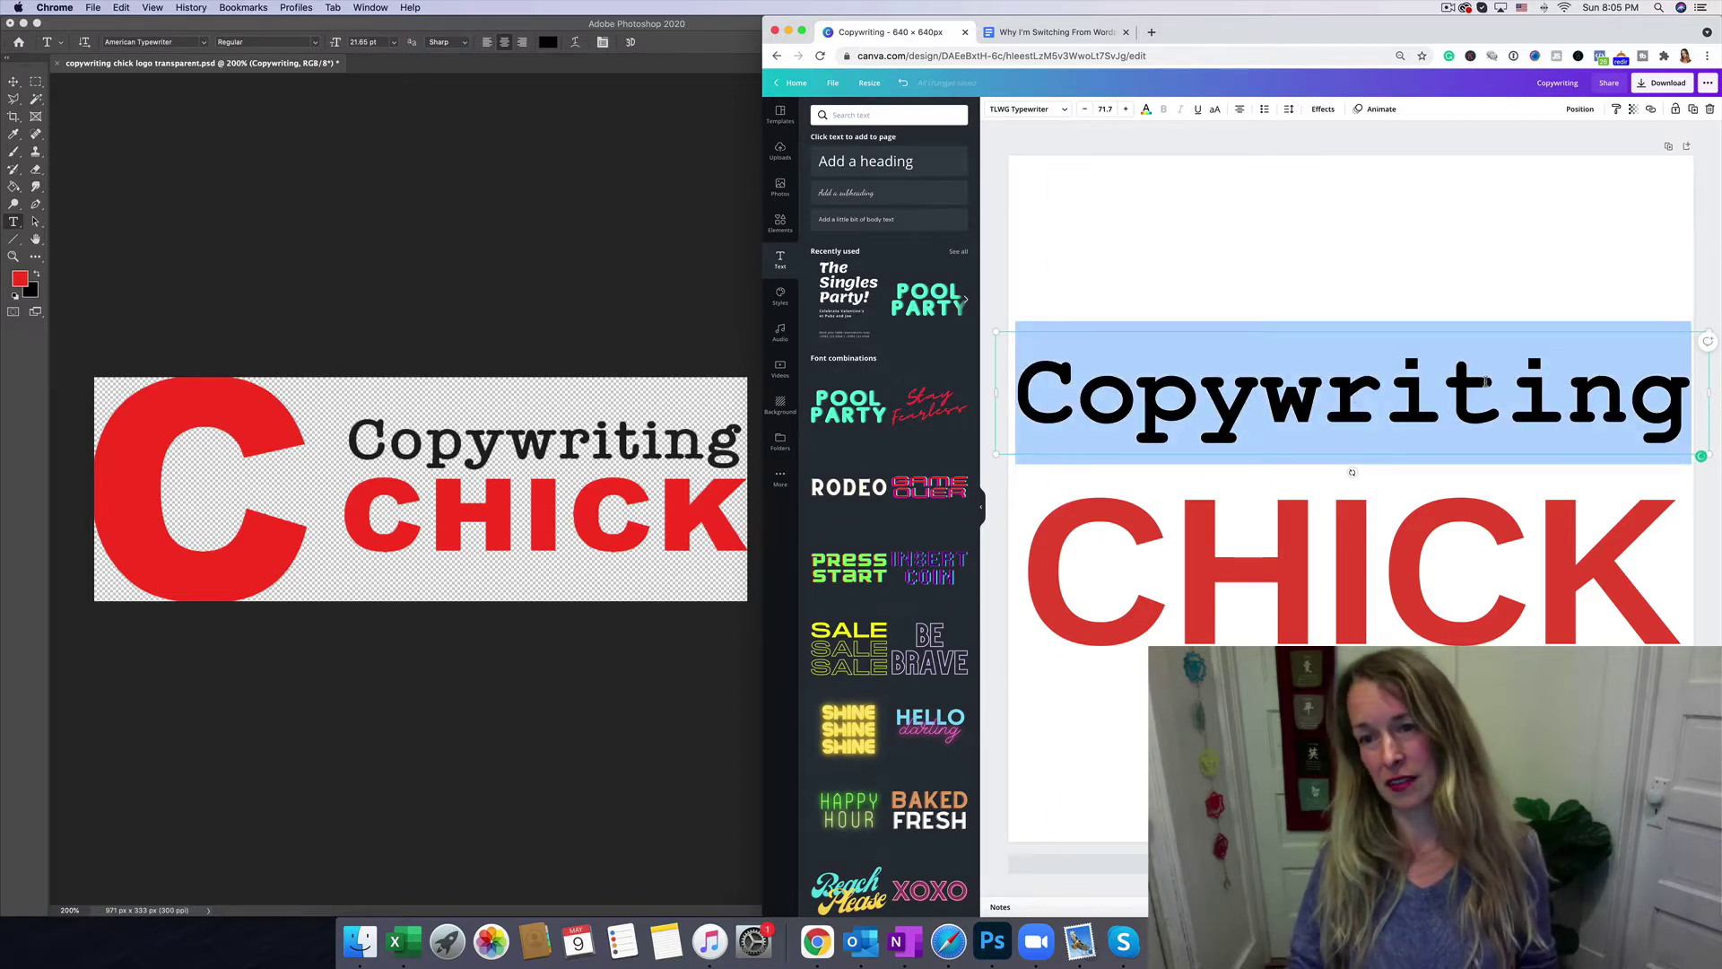
left_click(1024, 108)
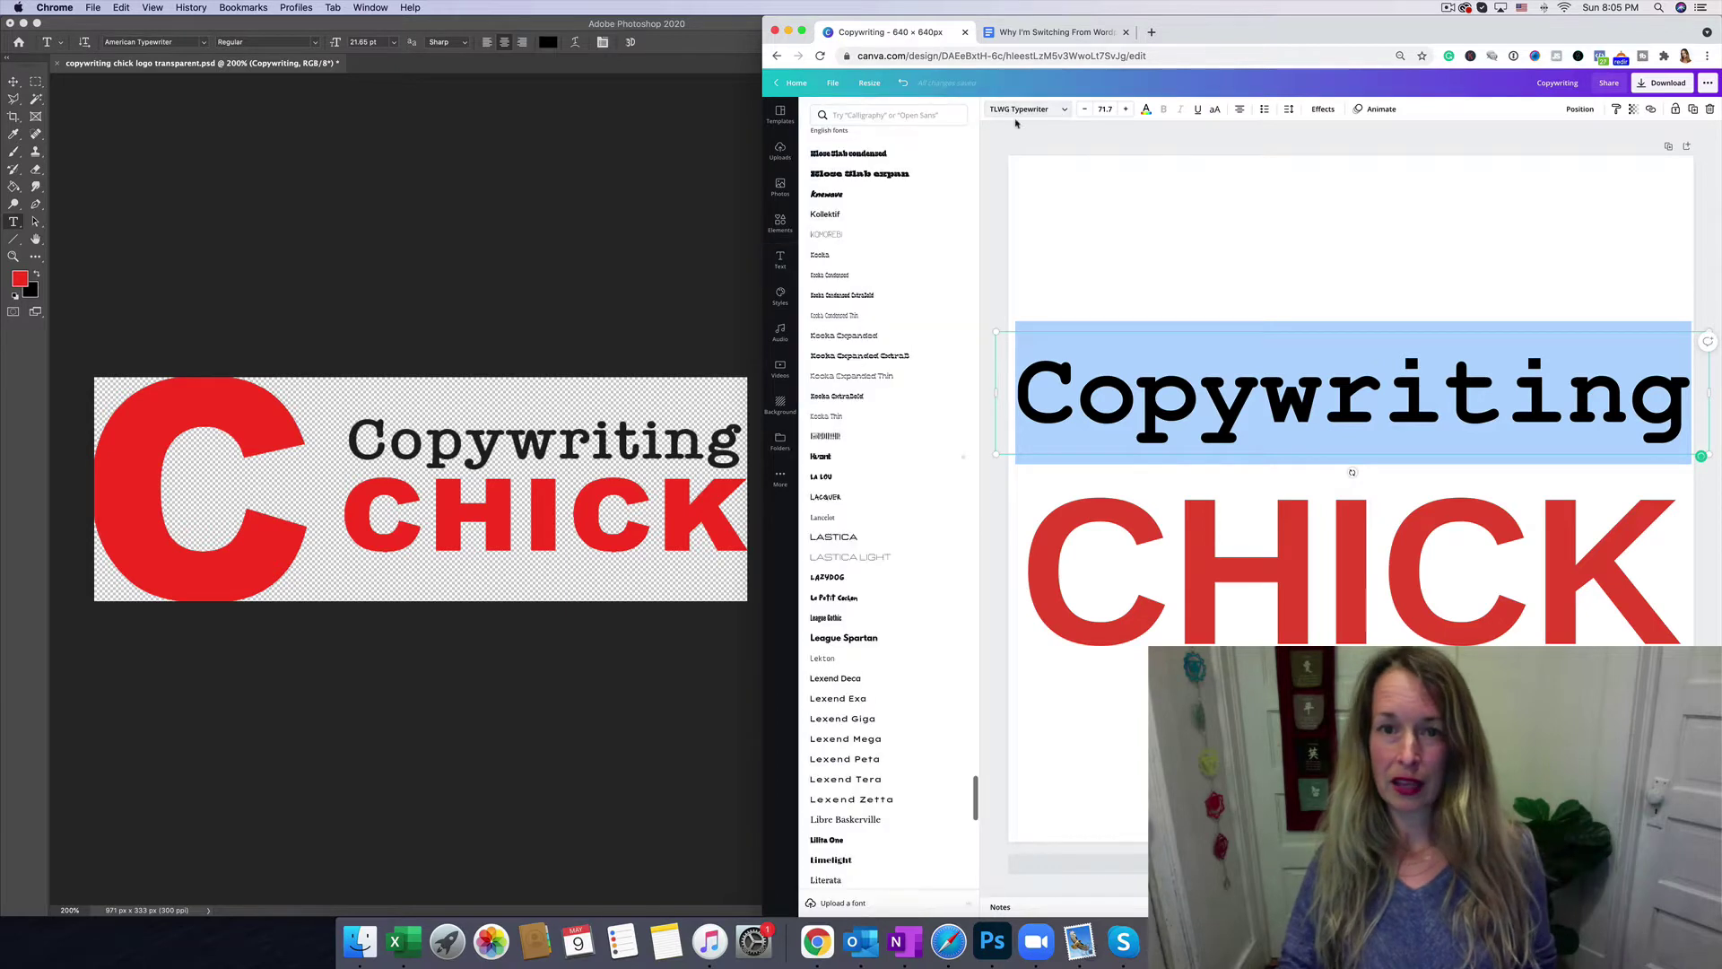
left_click(860, 114)
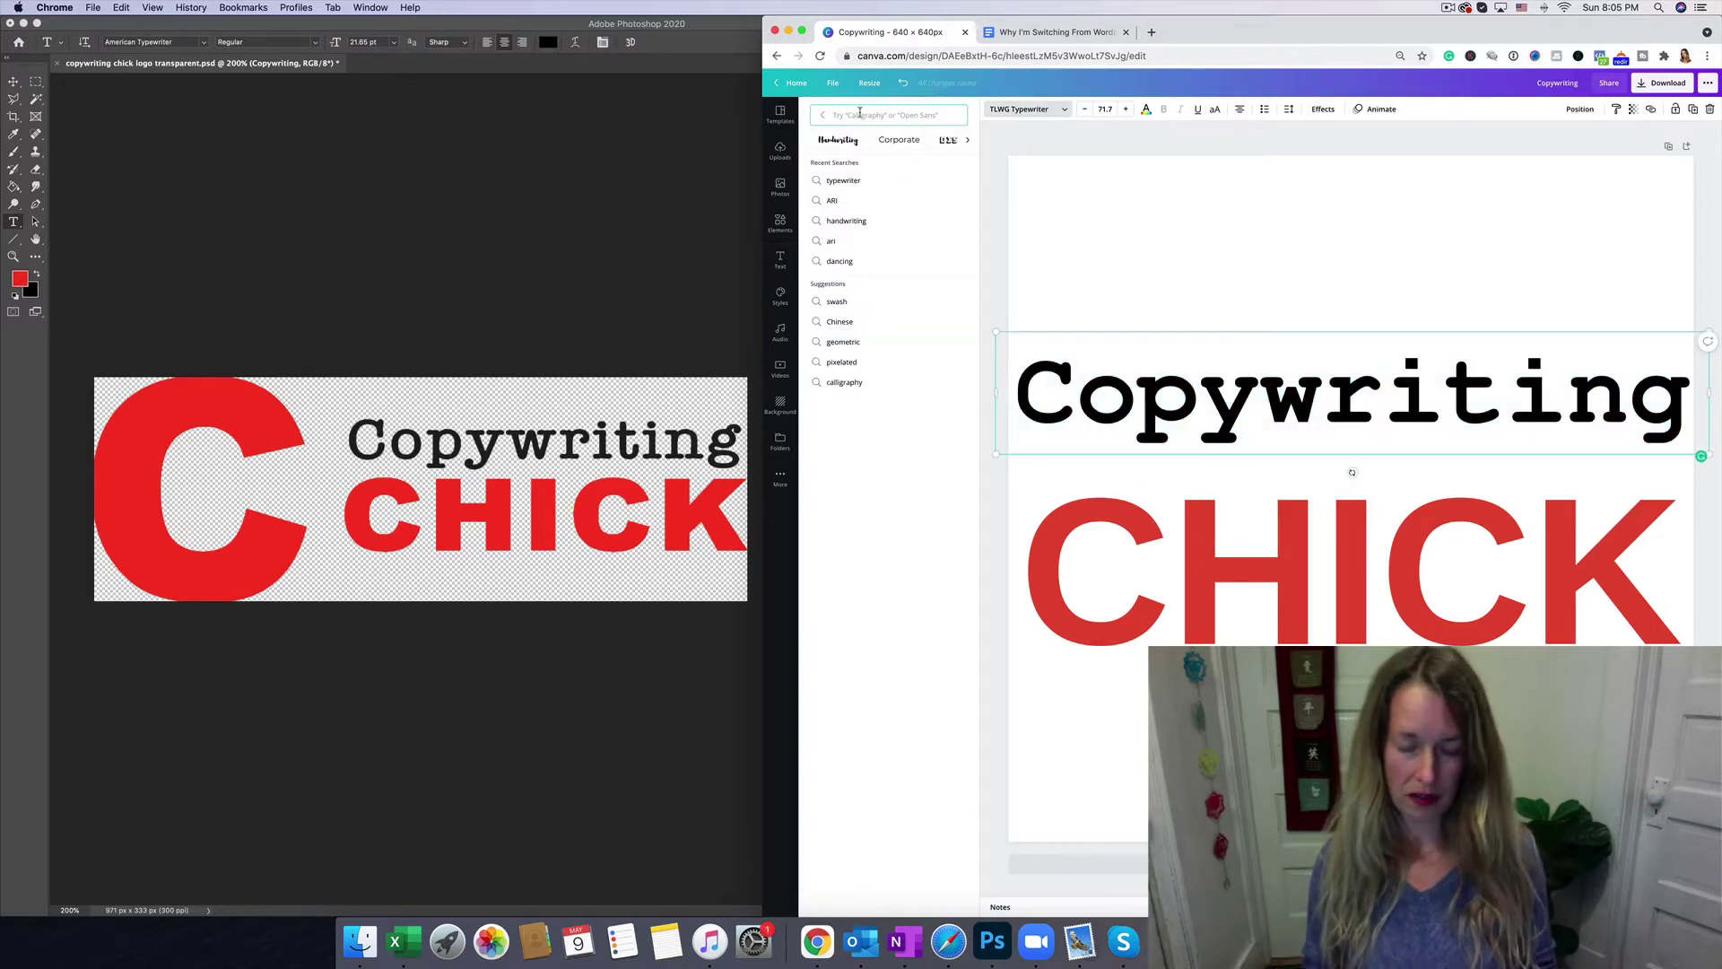
left_click(1235, 346)
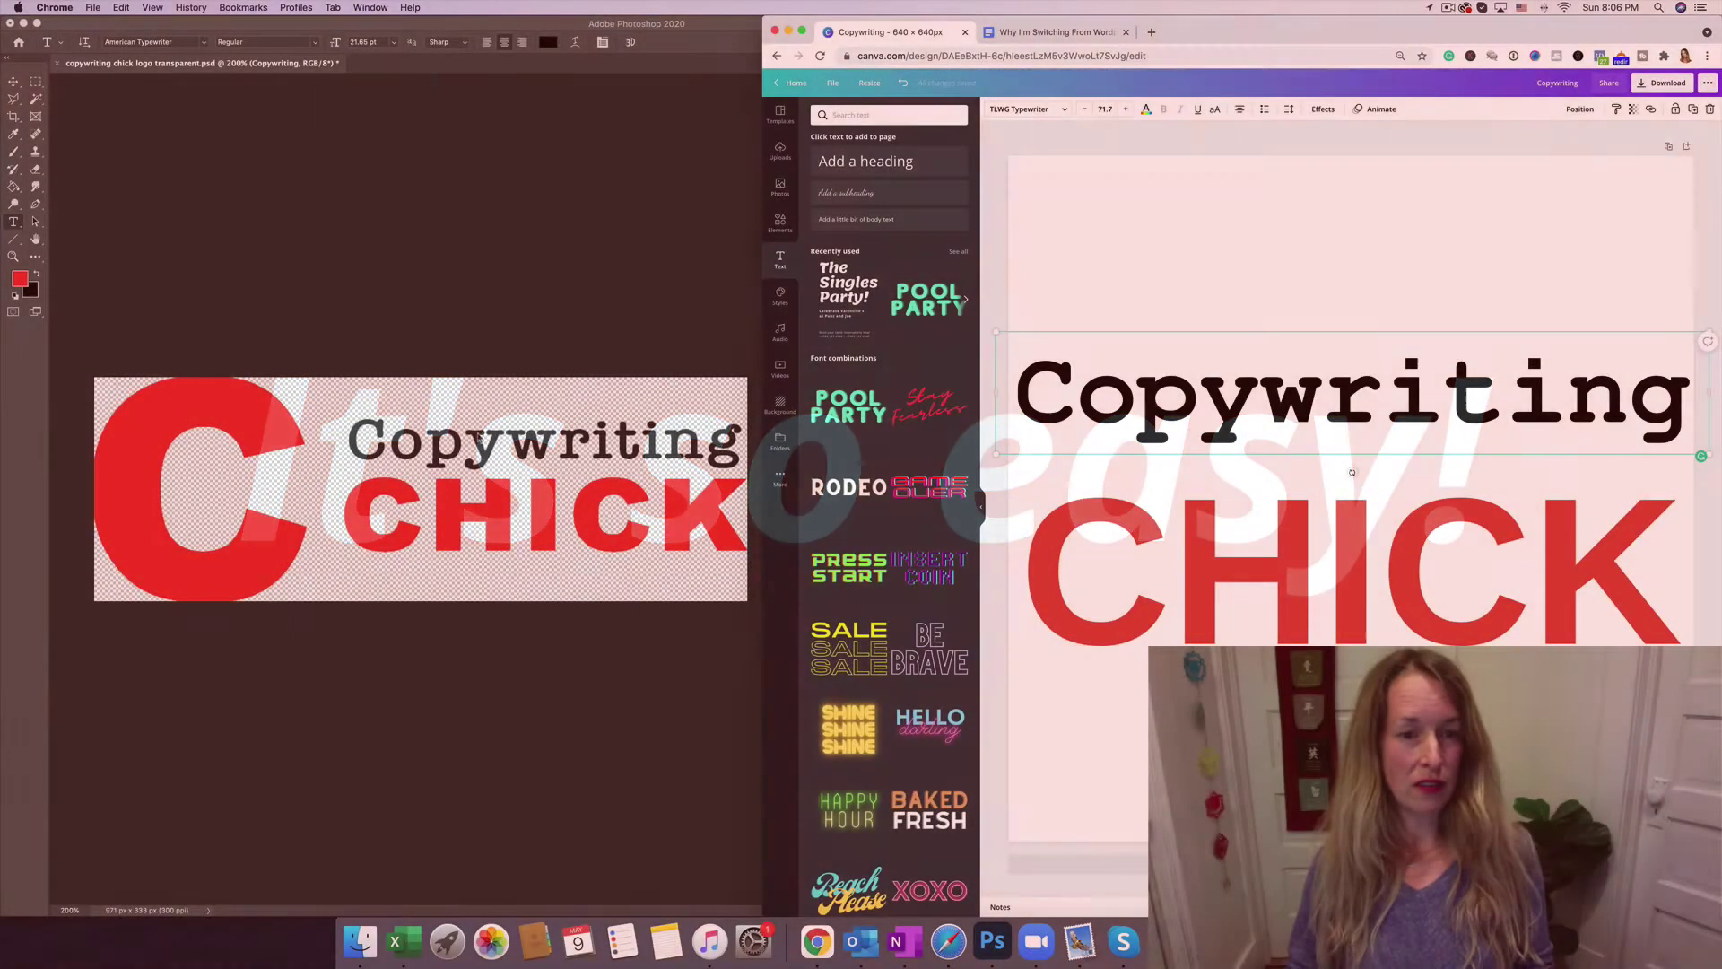
Step: In Photoshop, select the Copywriting layer and read its font name, American Typewriter
left_click(547, 451)
left_click(548, 451)
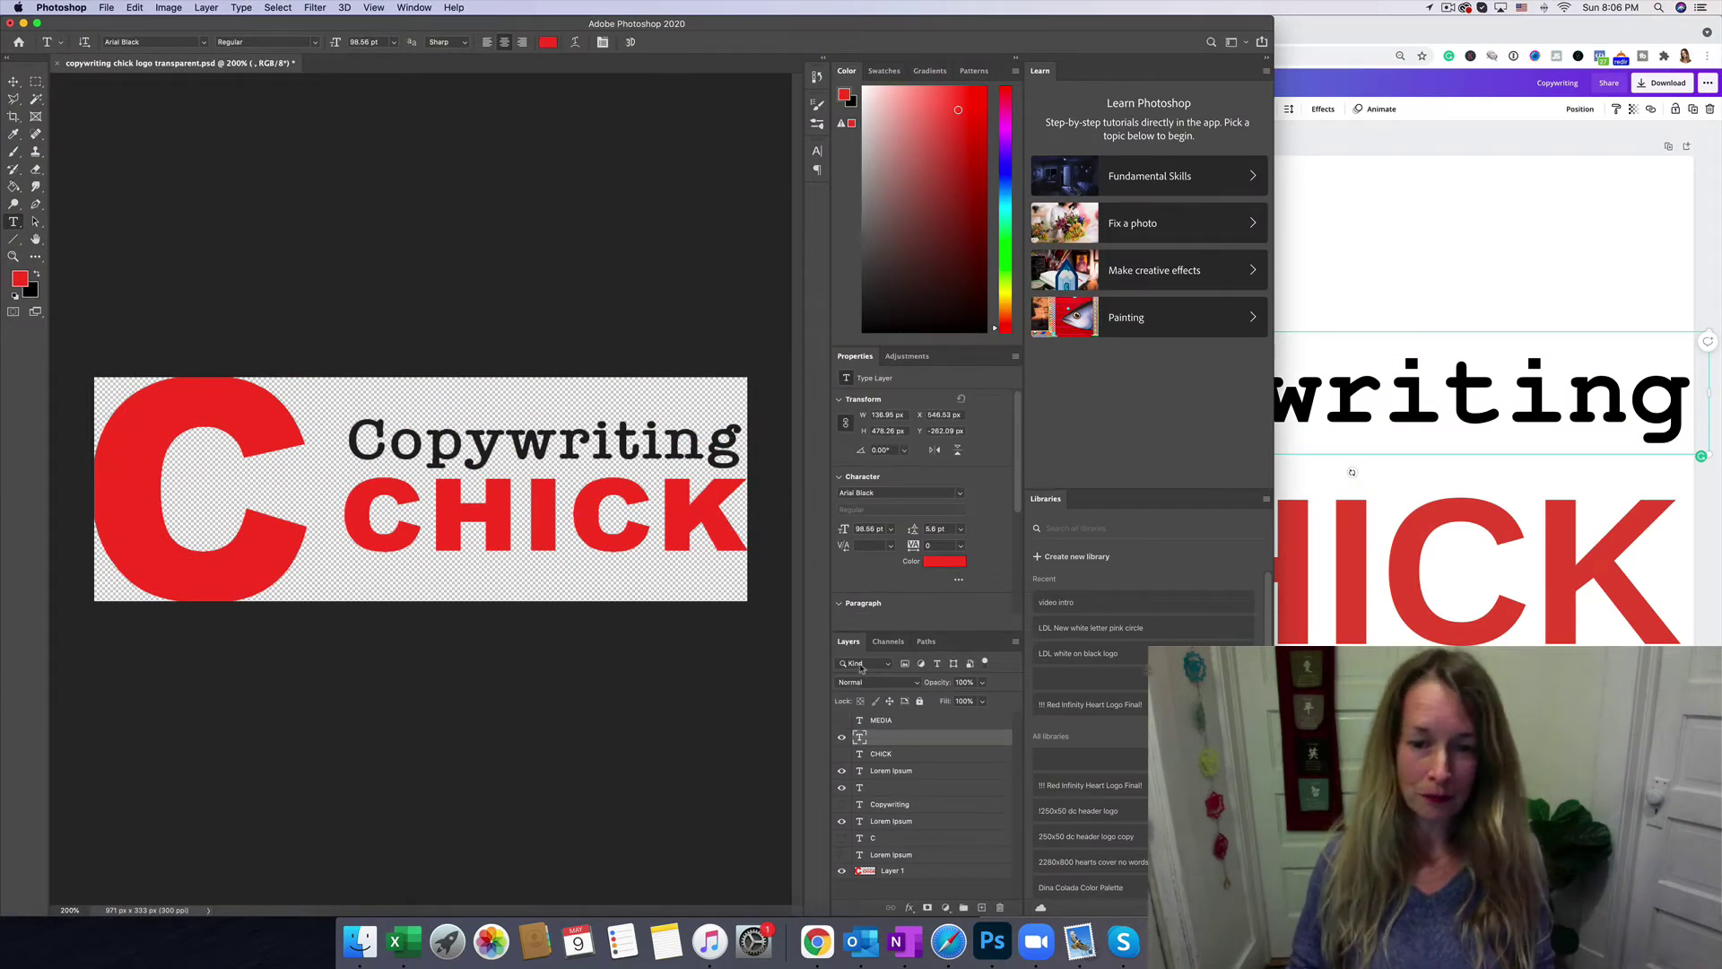
left_click(883, 807)
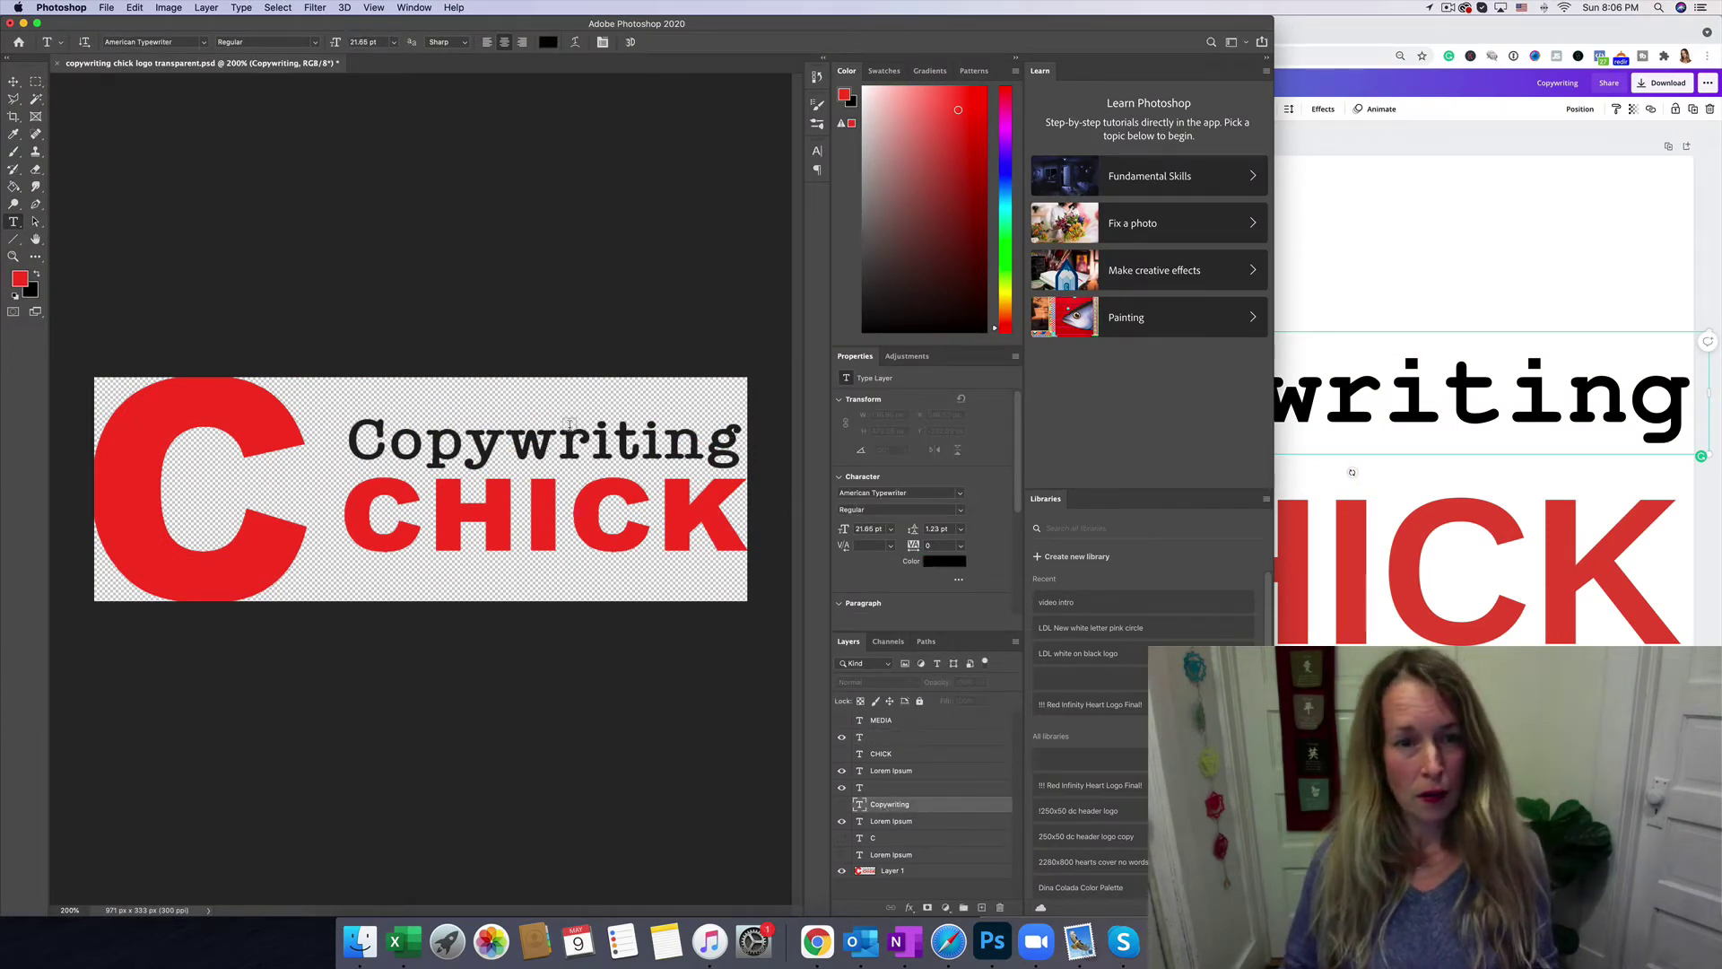
left_click(154, 41)
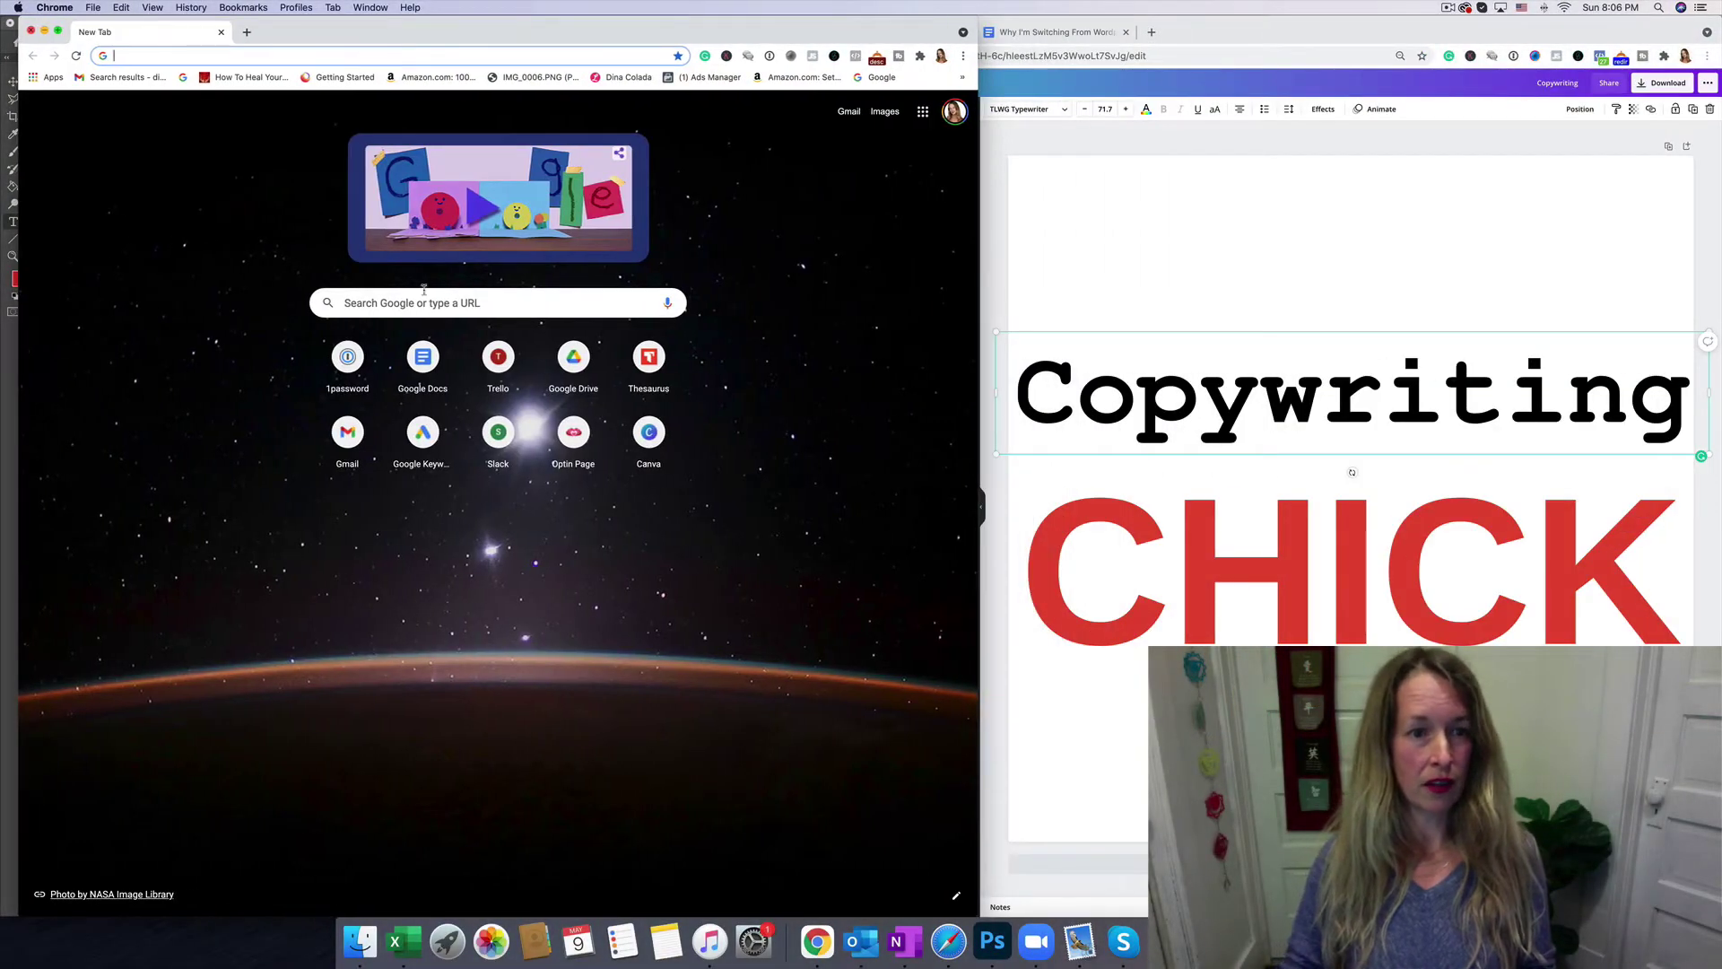
Step: Search Google for 'download american typewriter font'
left_click(412, 305)
type("download ")
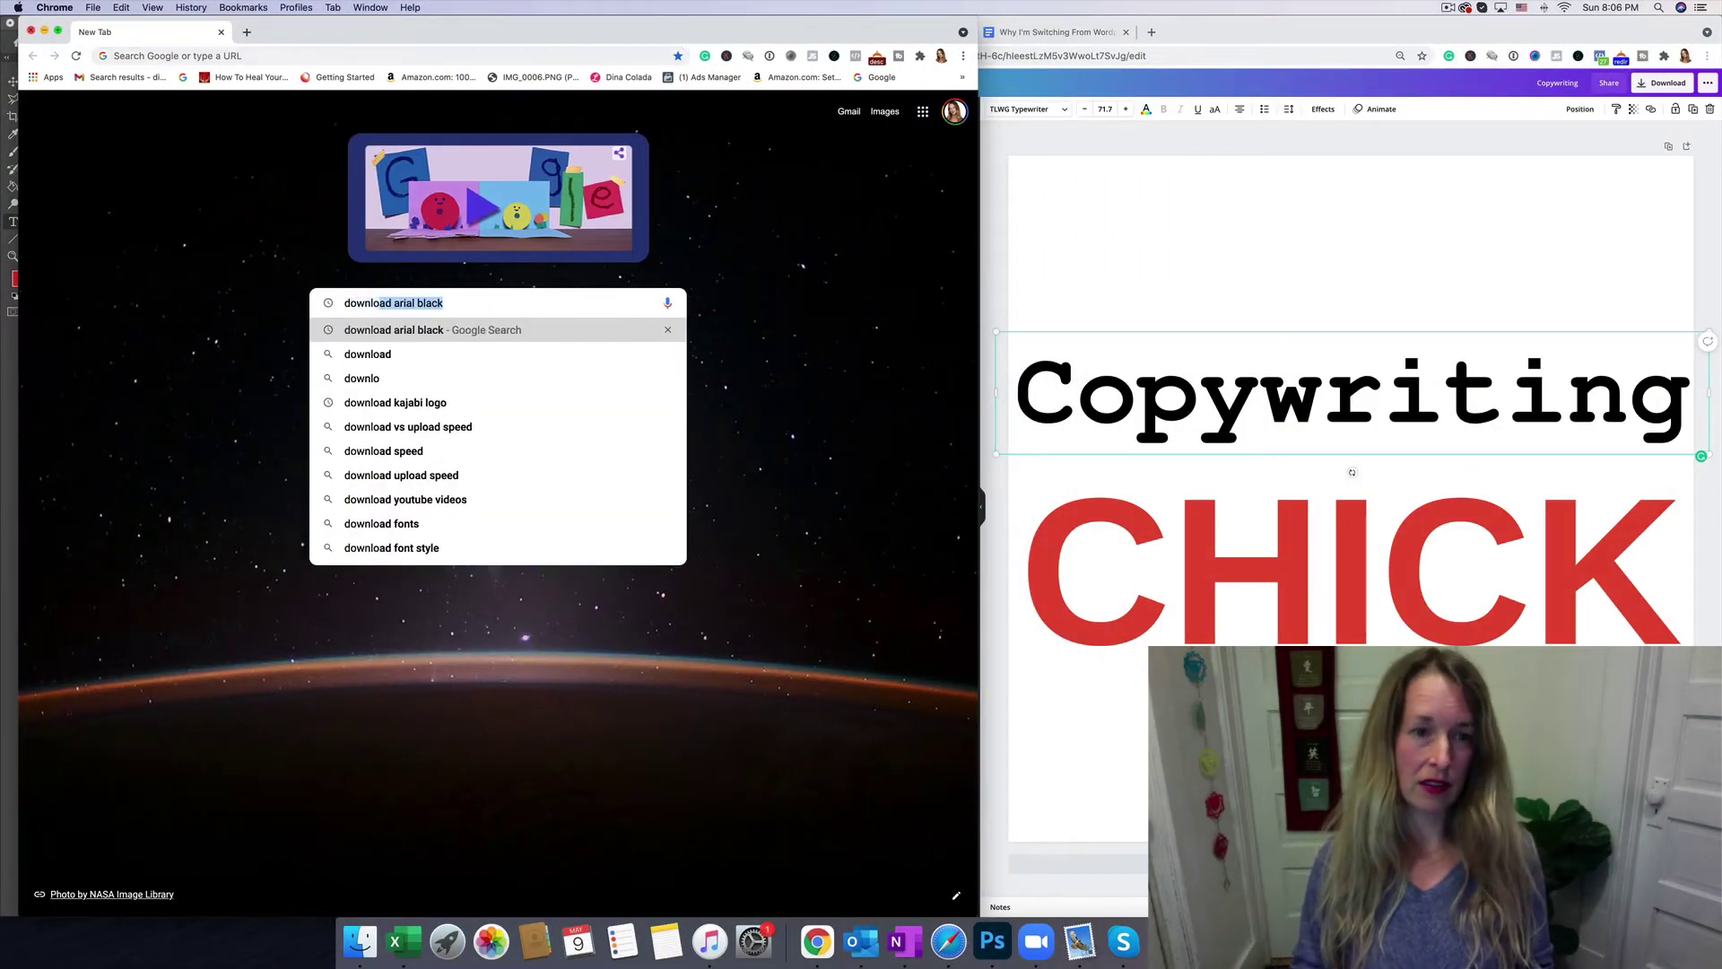
type("a")
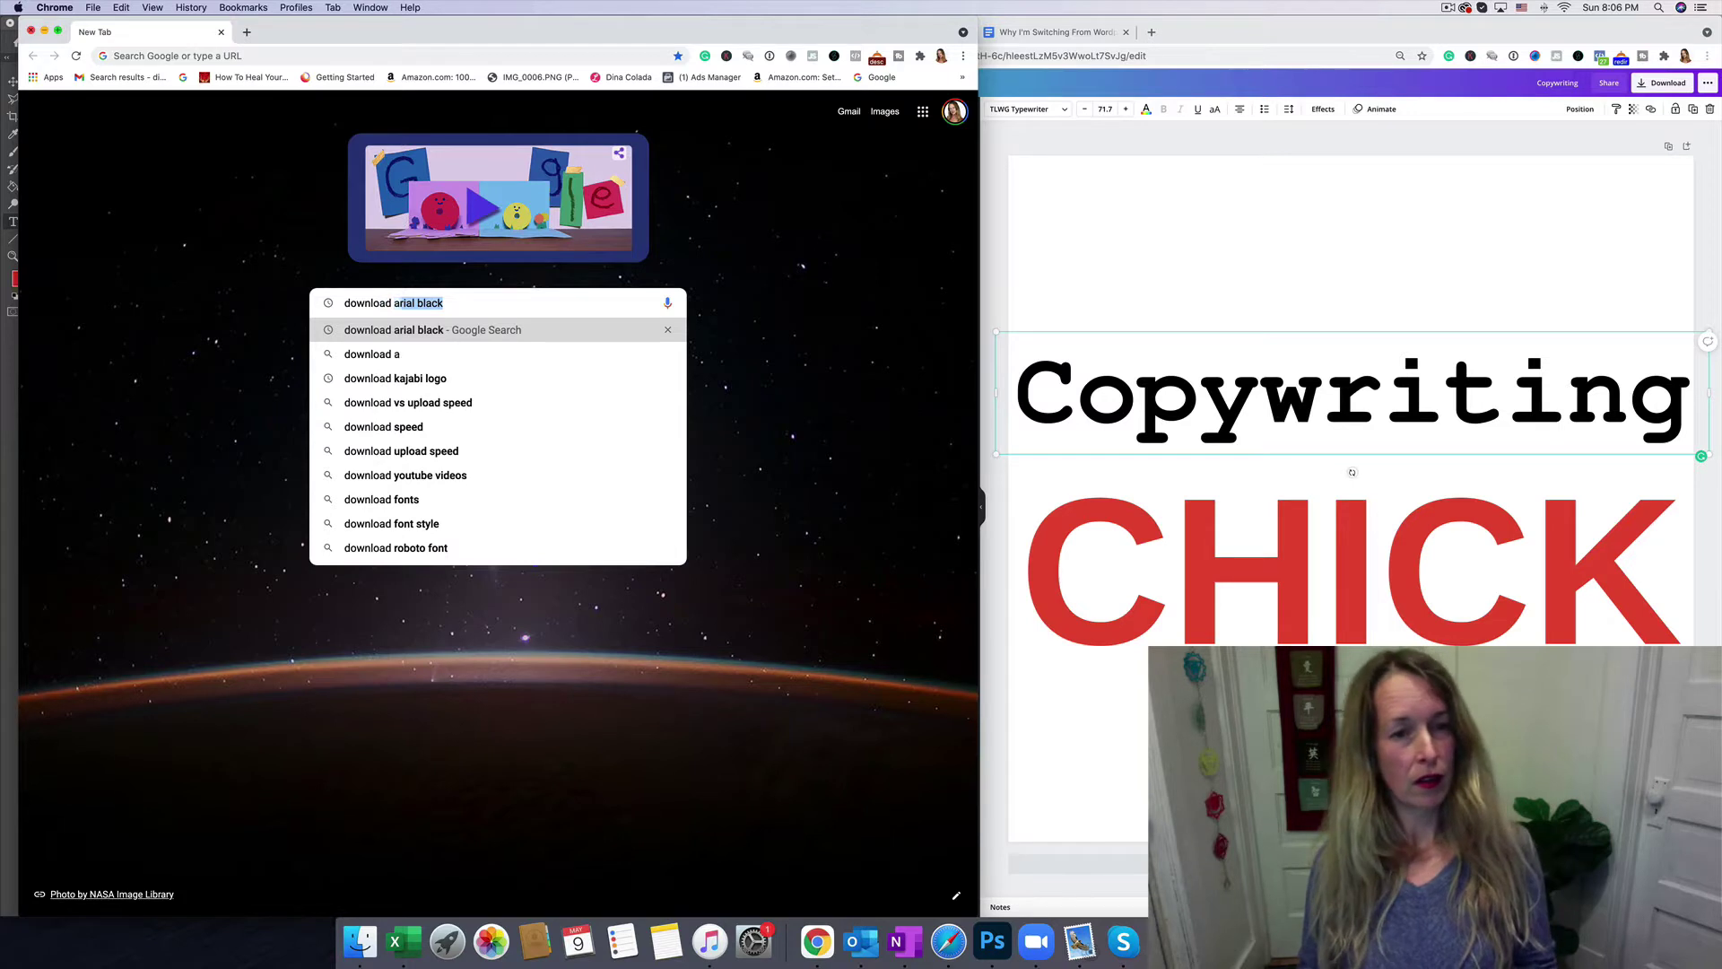
type("merican")
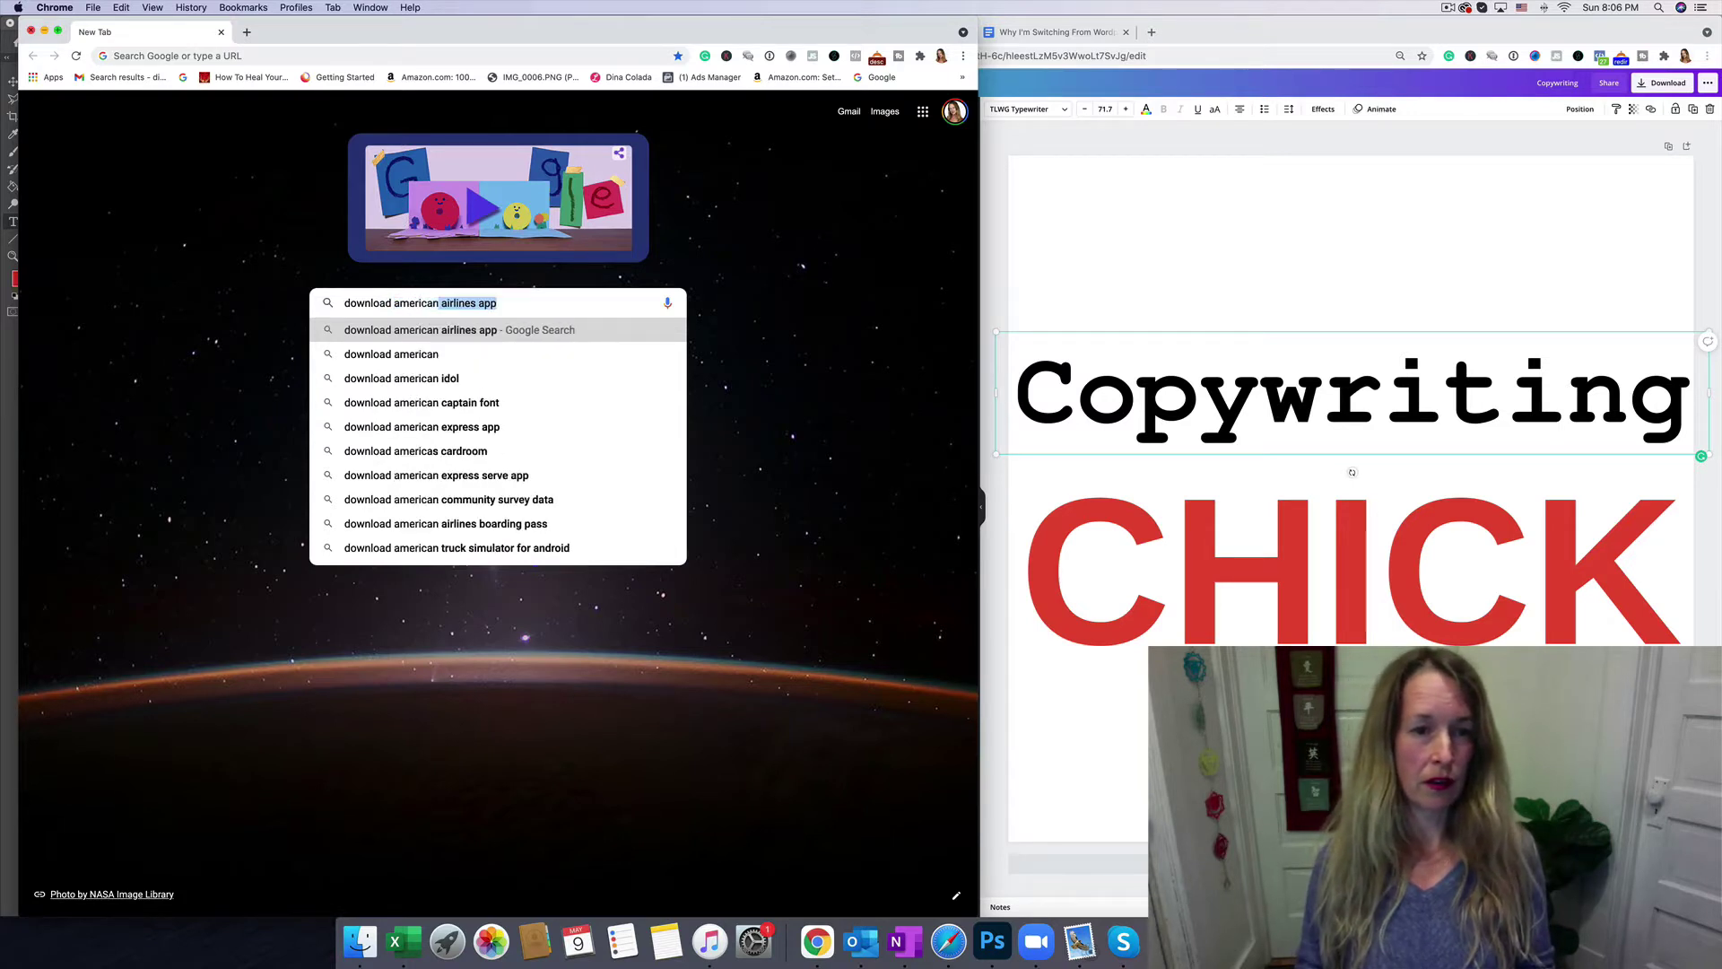
type(" type")
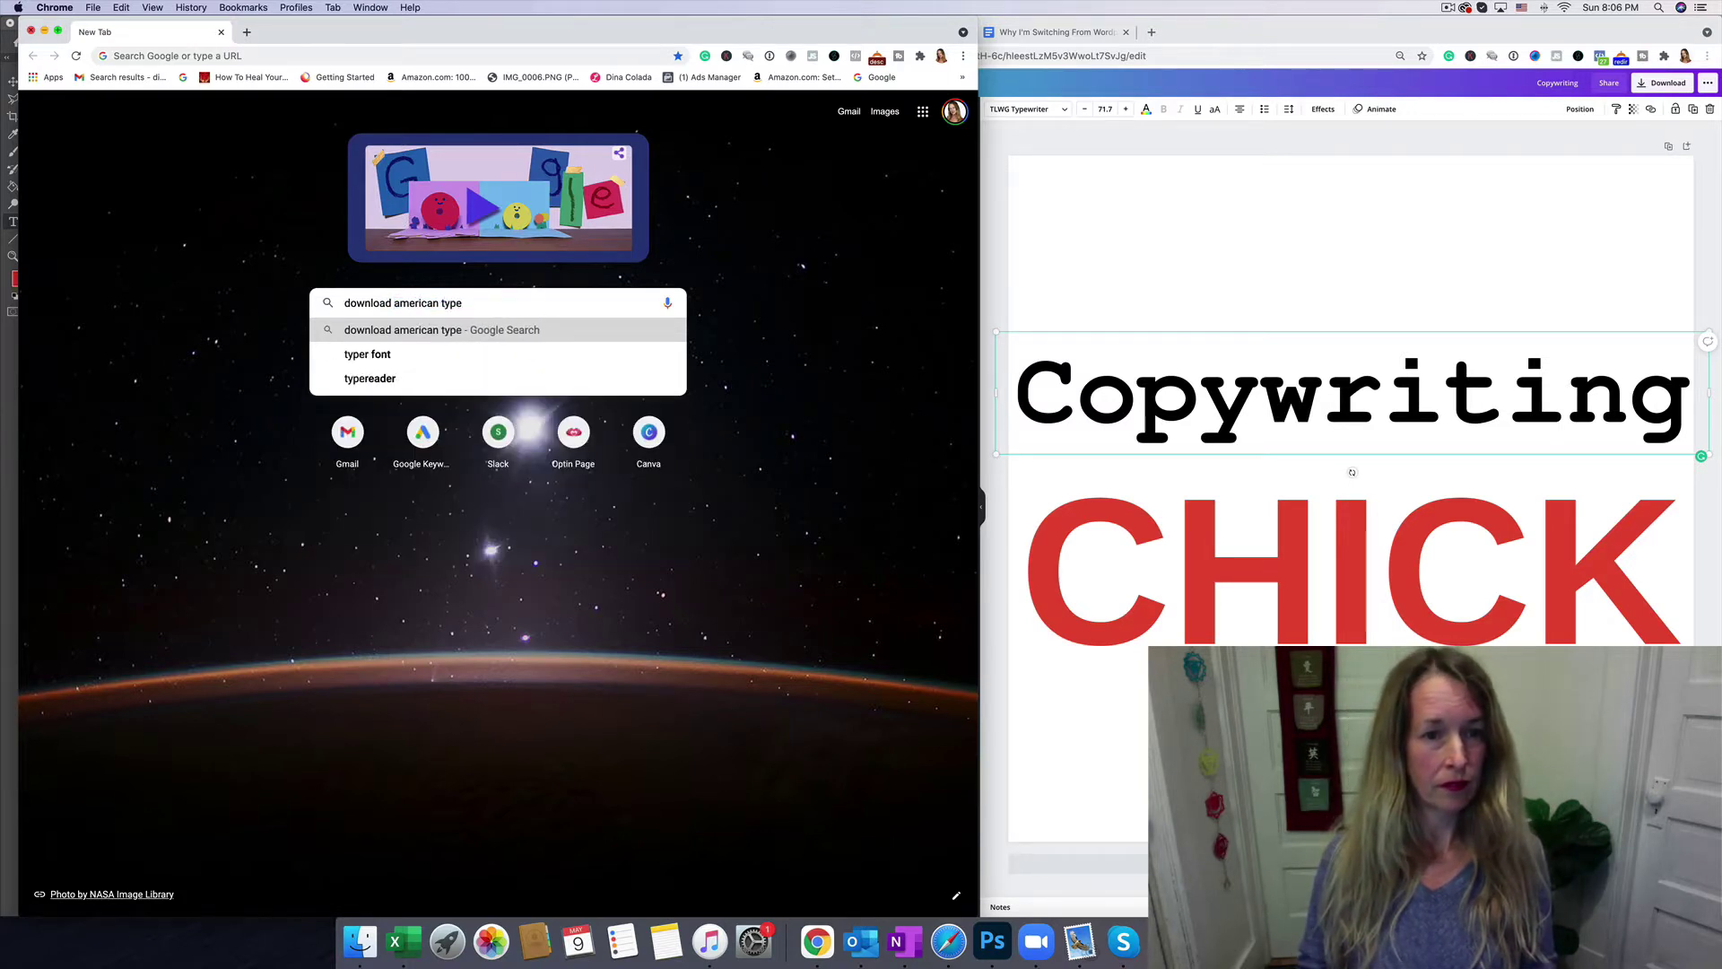
type("writer font")
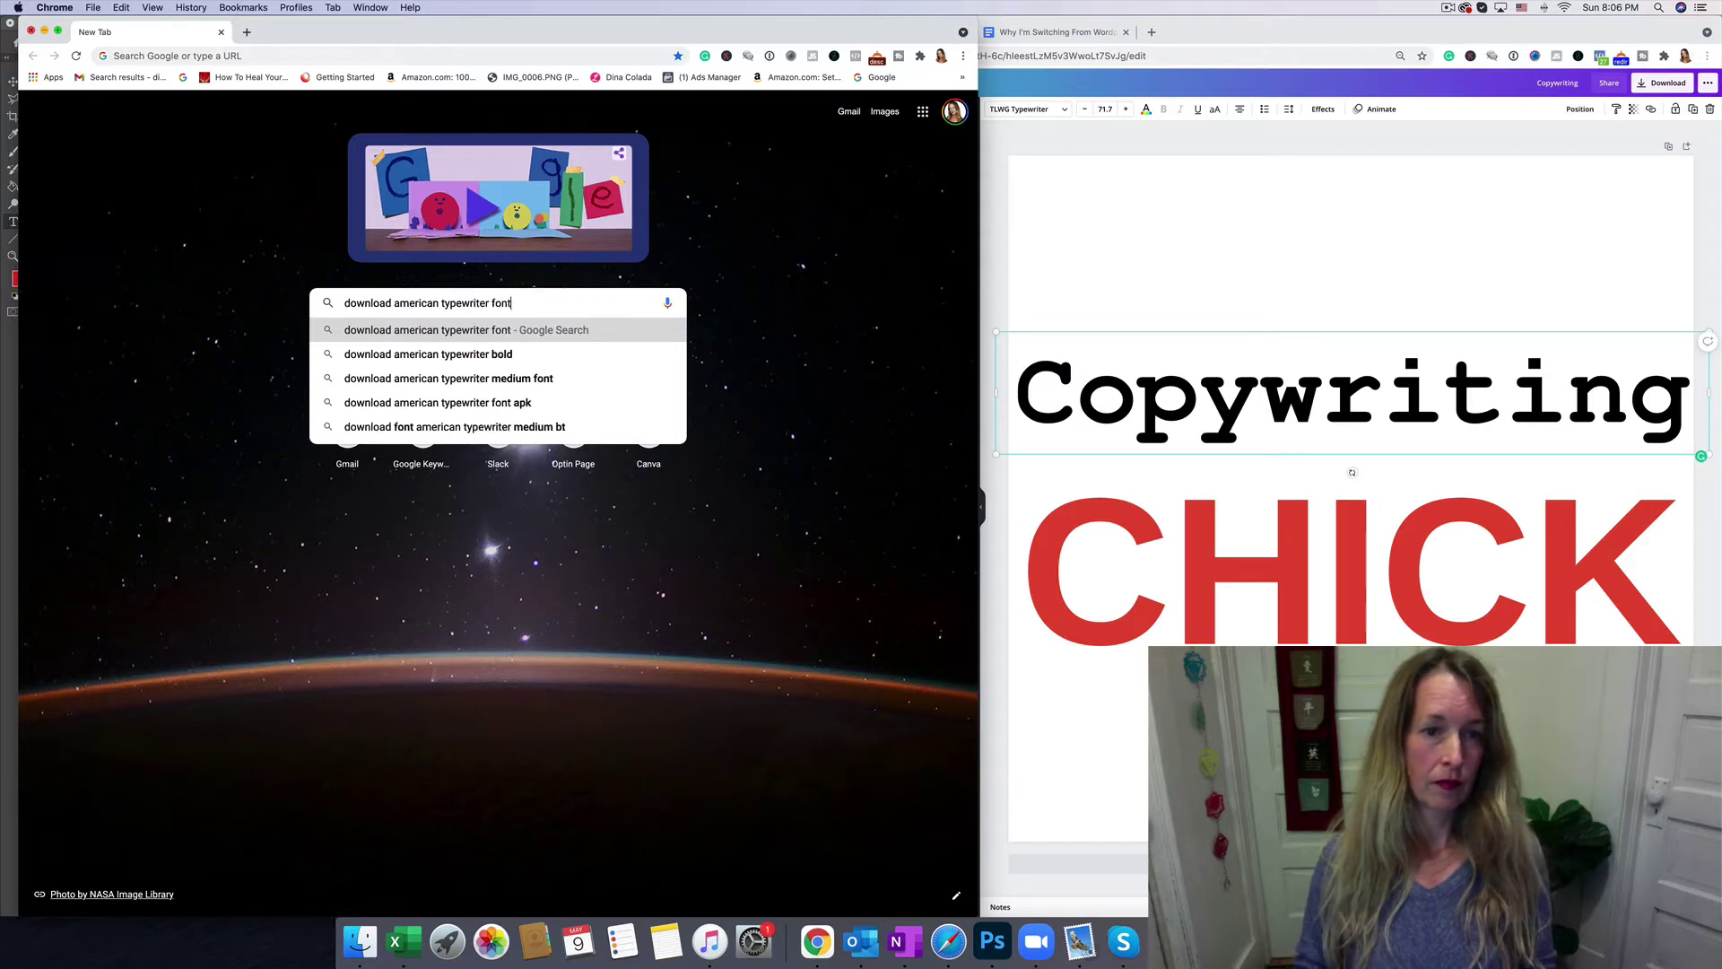
key("Return")
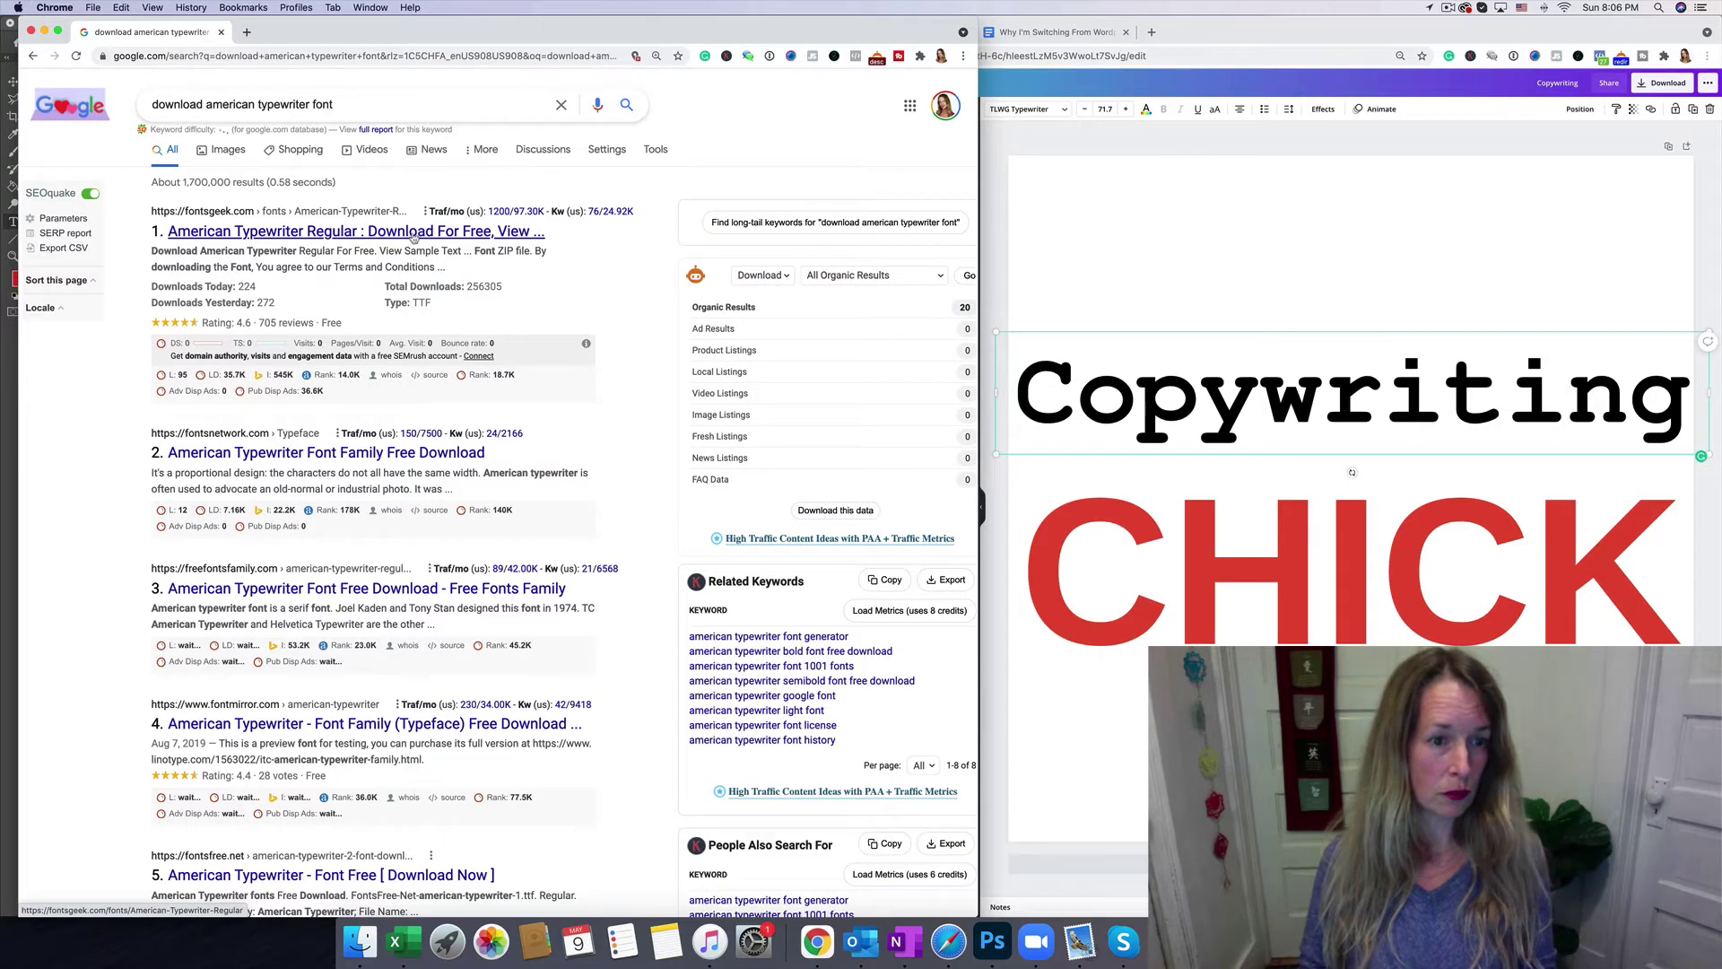
Step: Open the fontsgeek American Typewriter Regular page and start the ZIP download
left_click(413, 235)
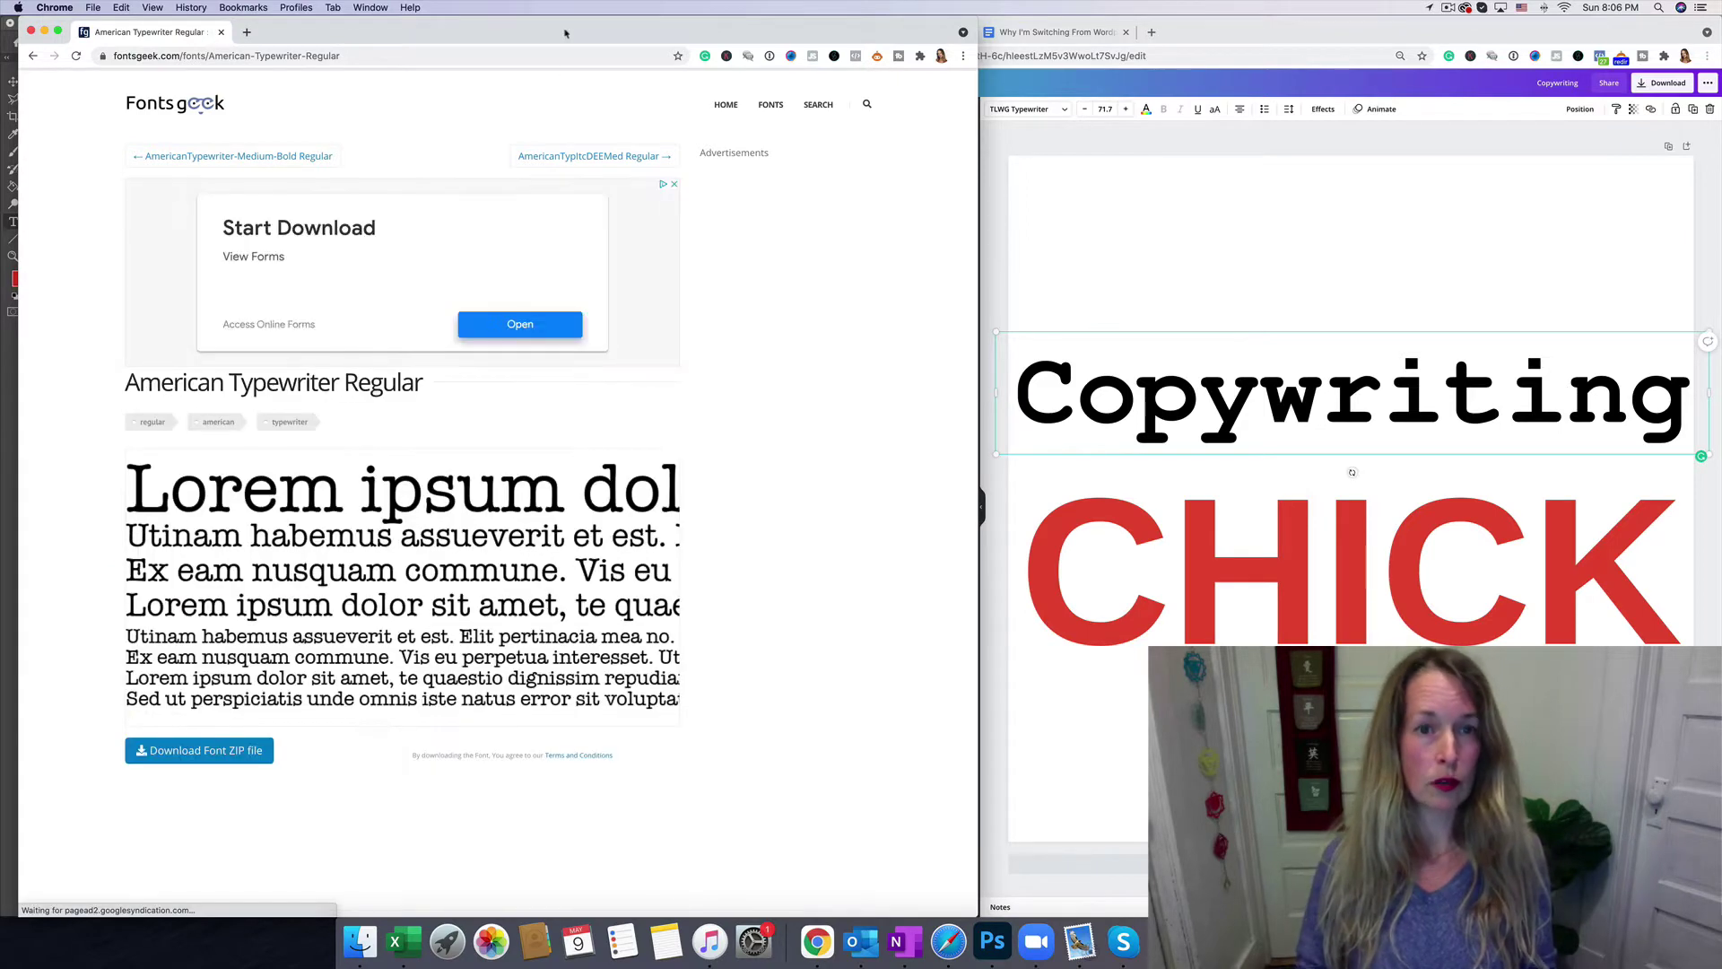
left_click_drag(565, 27, 1348, 5)
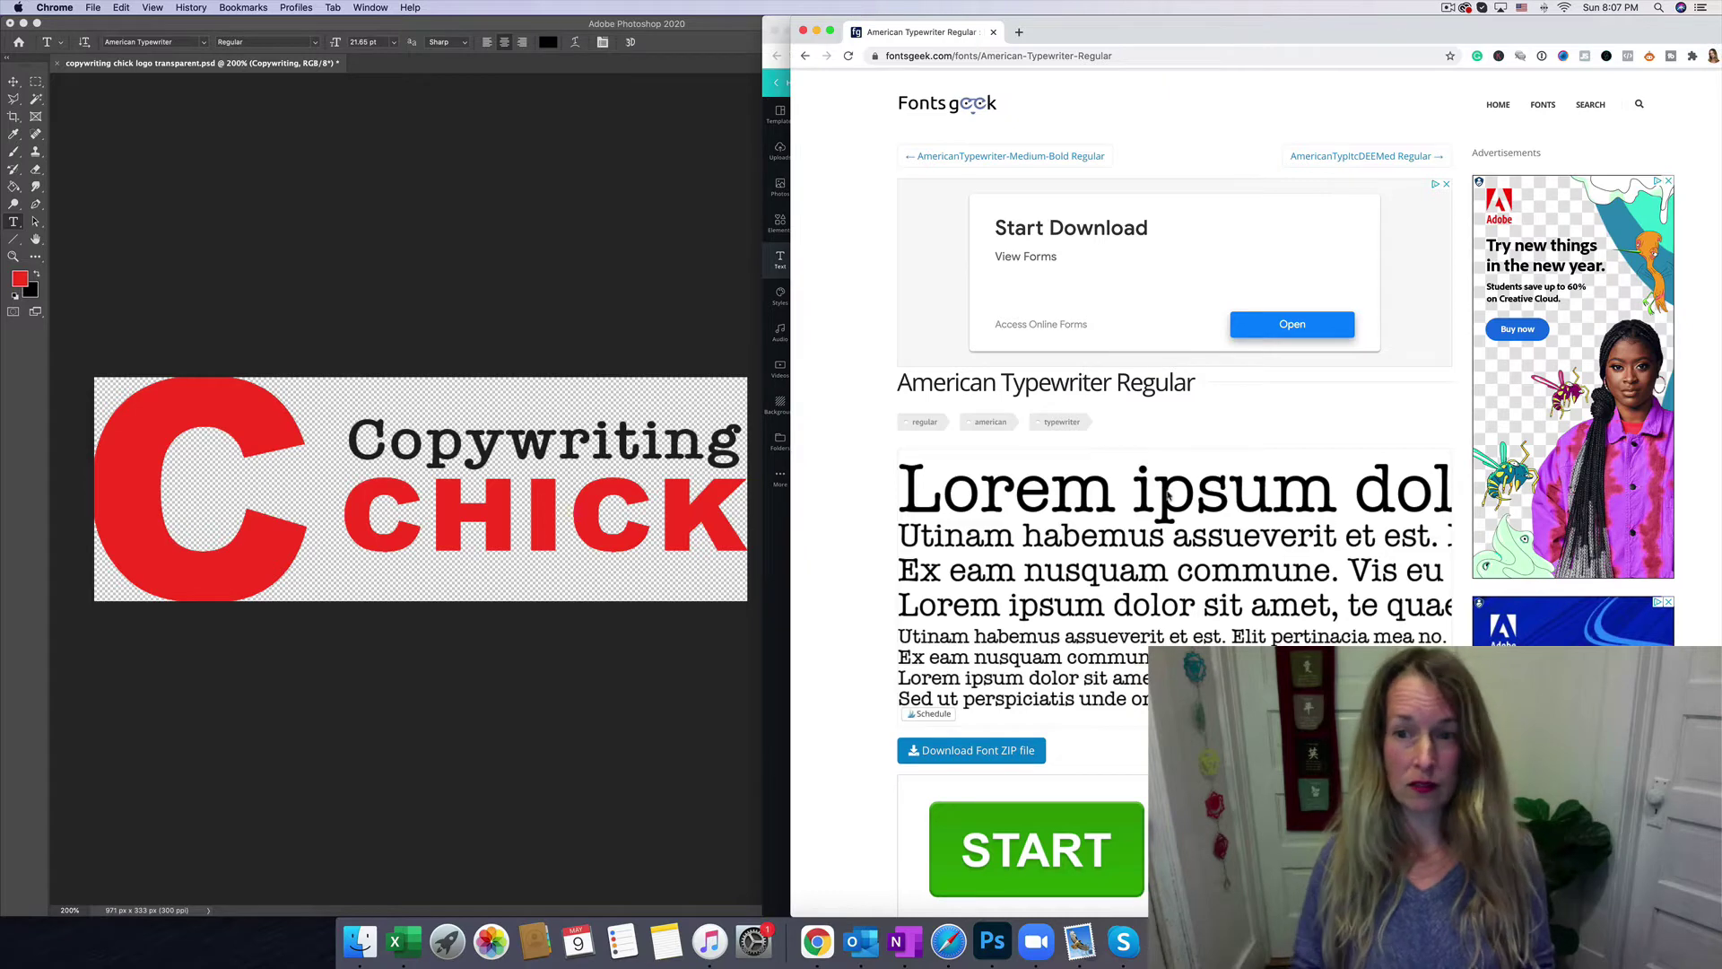
left_click(978, 750)
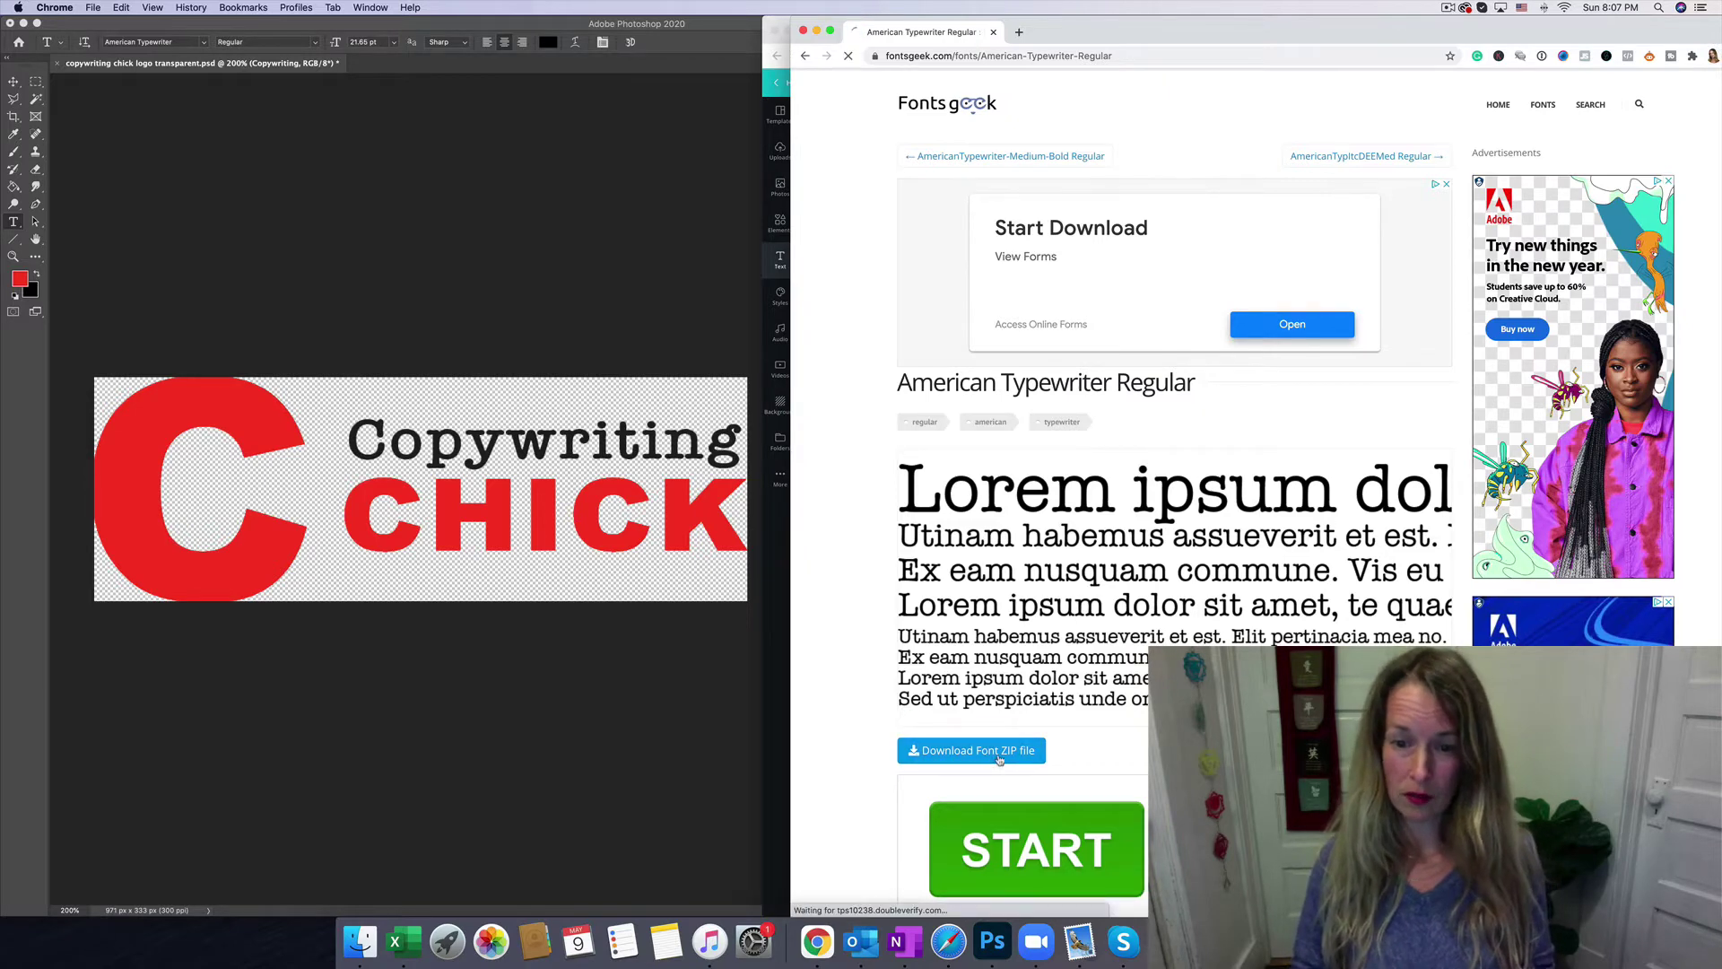
left_click_drag(1255, 32, 466, 31)
Step: Give the font a five-star rating and download the ZIP file again
scroll(505, 630, "down", 2)
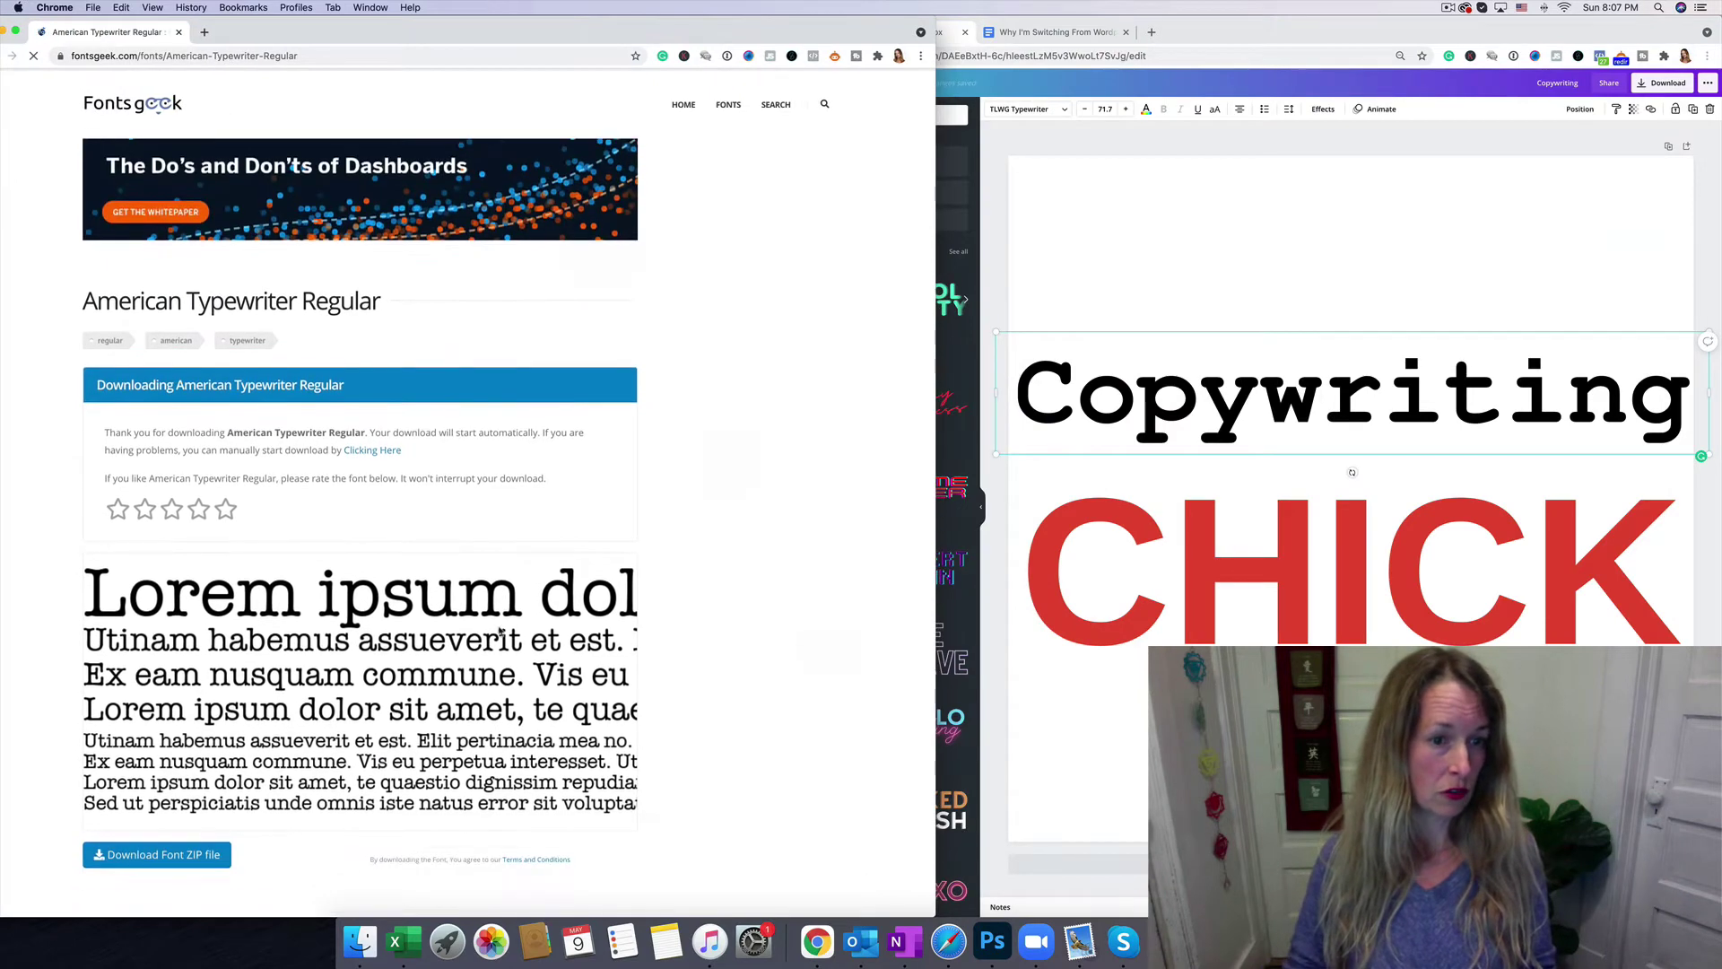
left_click(225, 510)
scroll(373, 687, "down", 15)
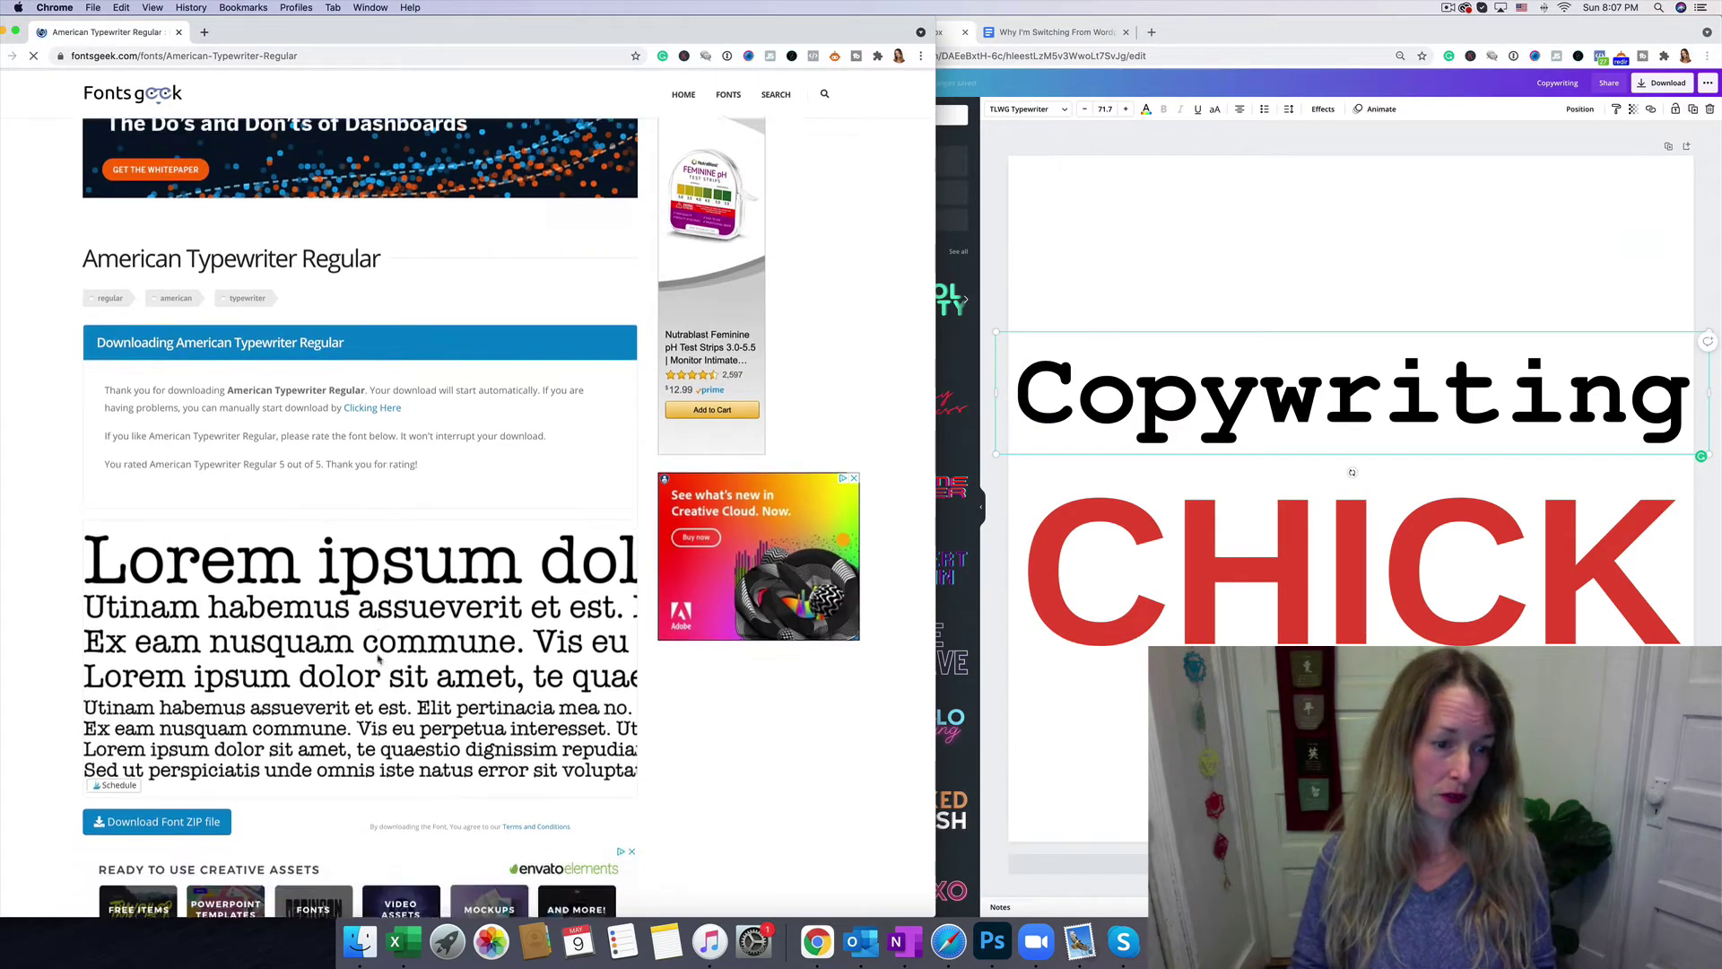
scroll(378, 658, "down", 20)
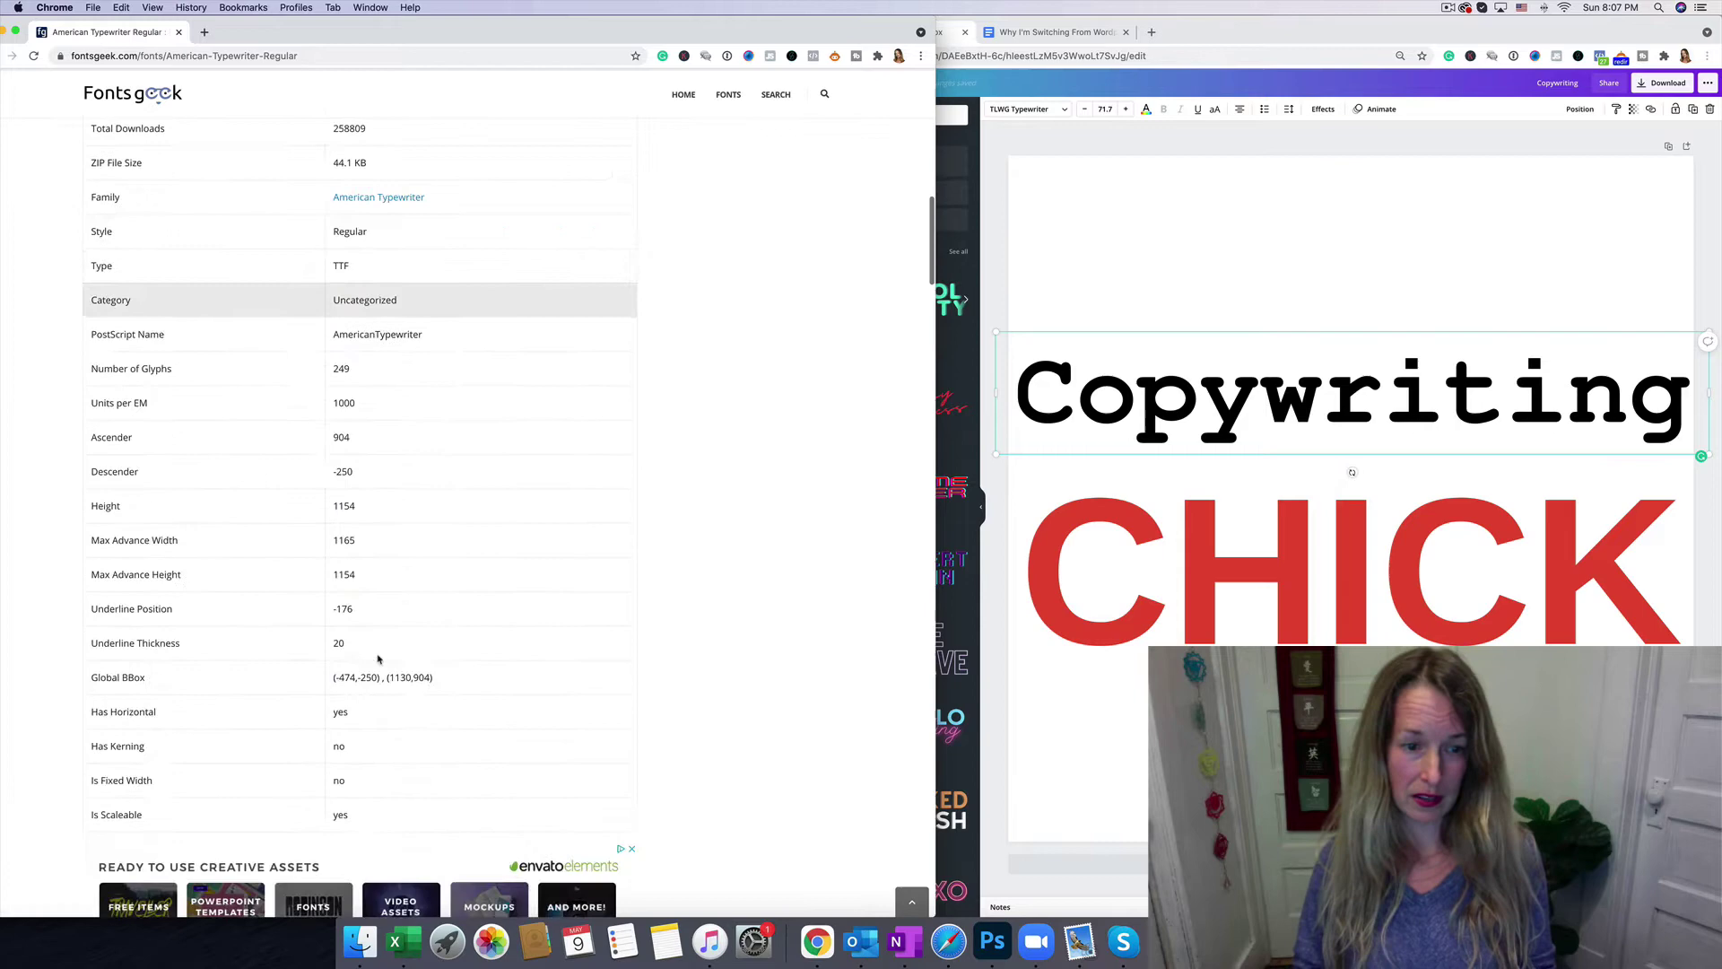
scroll(378, 660, "up", 5)
scroll(378, 659, "up", 15)
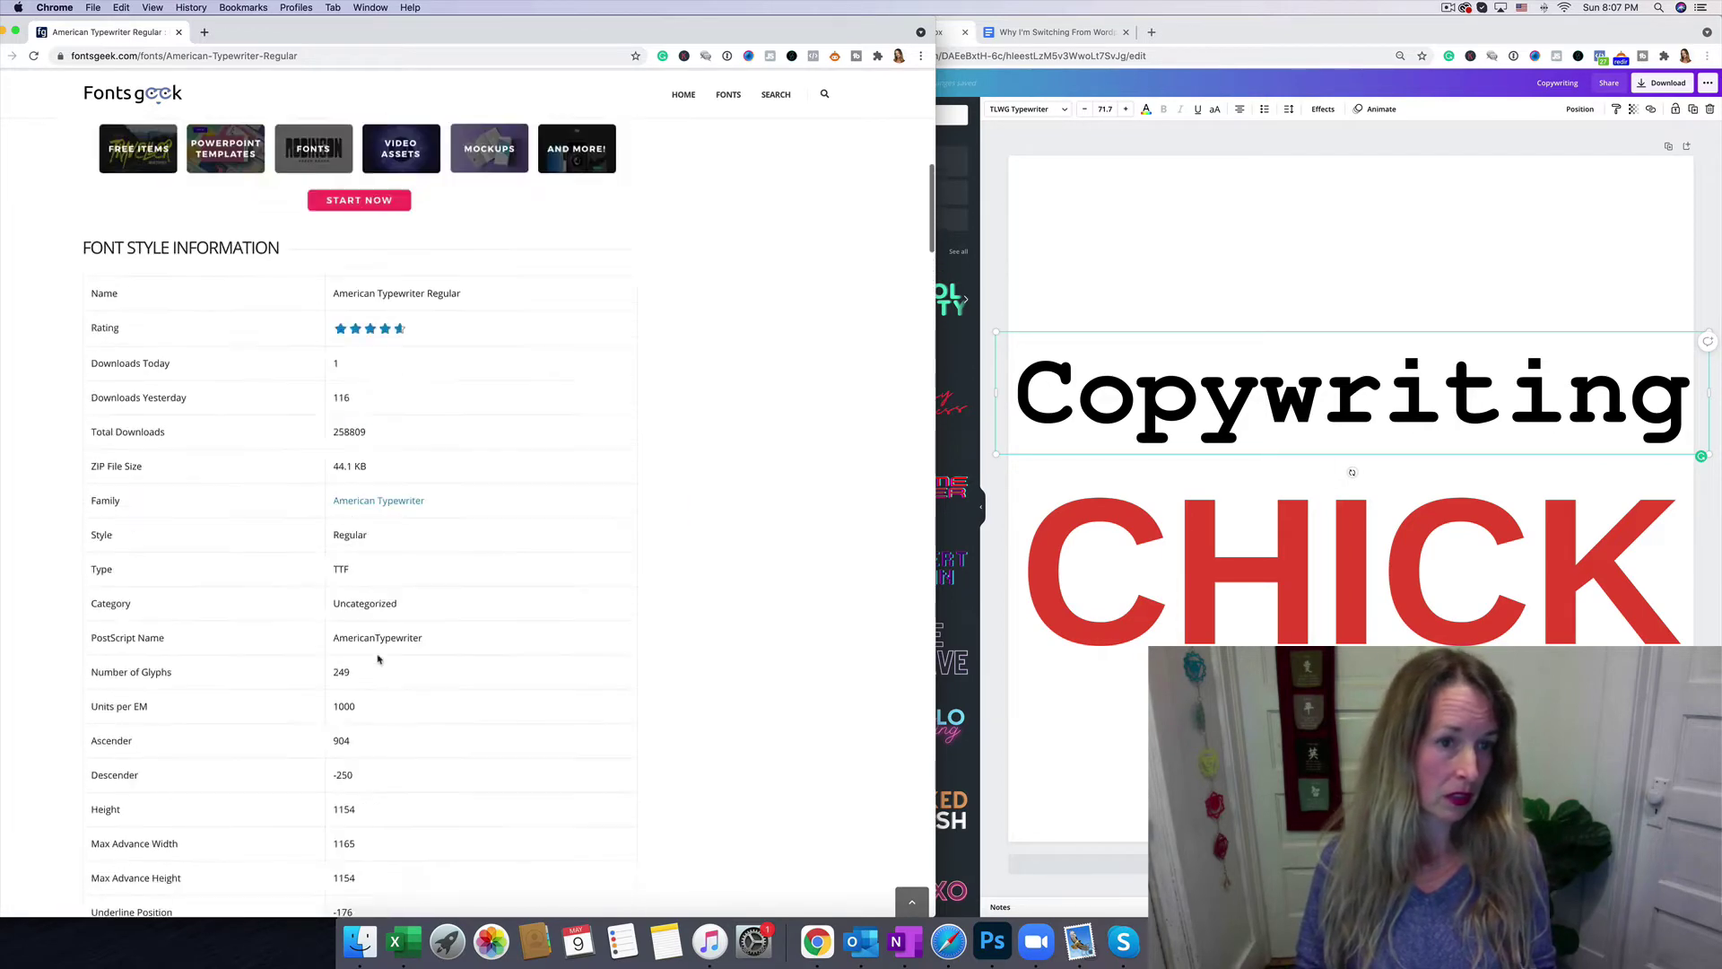
left_click(156, 427)
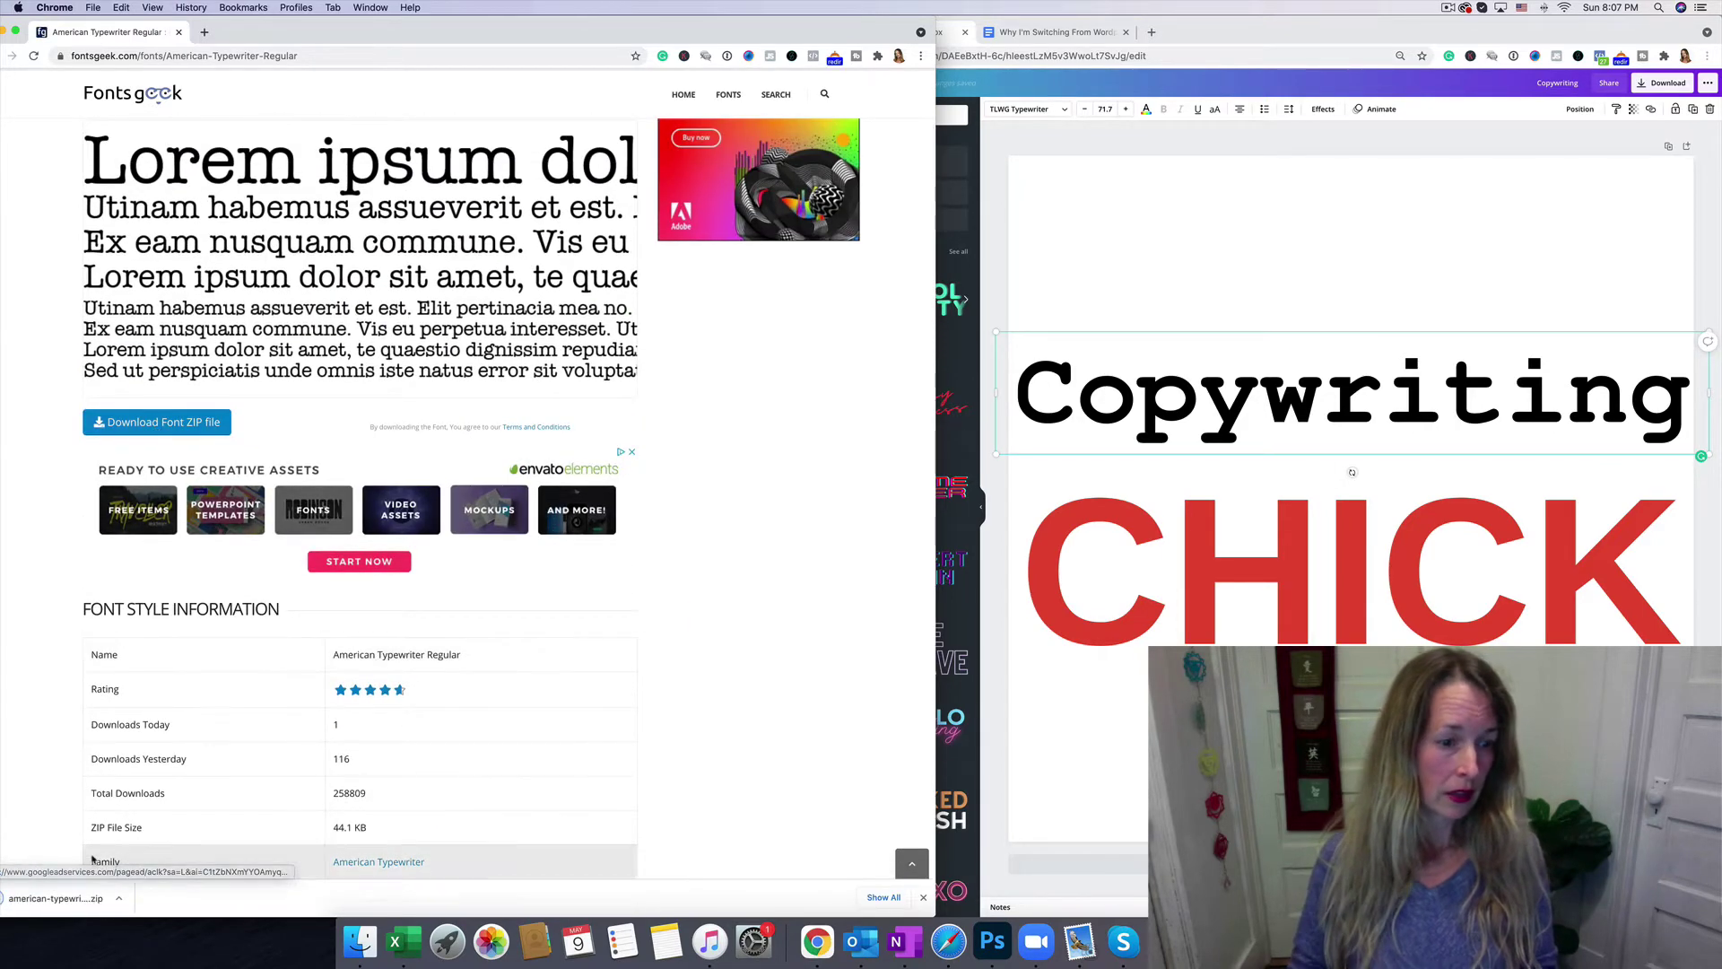
left_click_drag(718, 26, 743, 26)
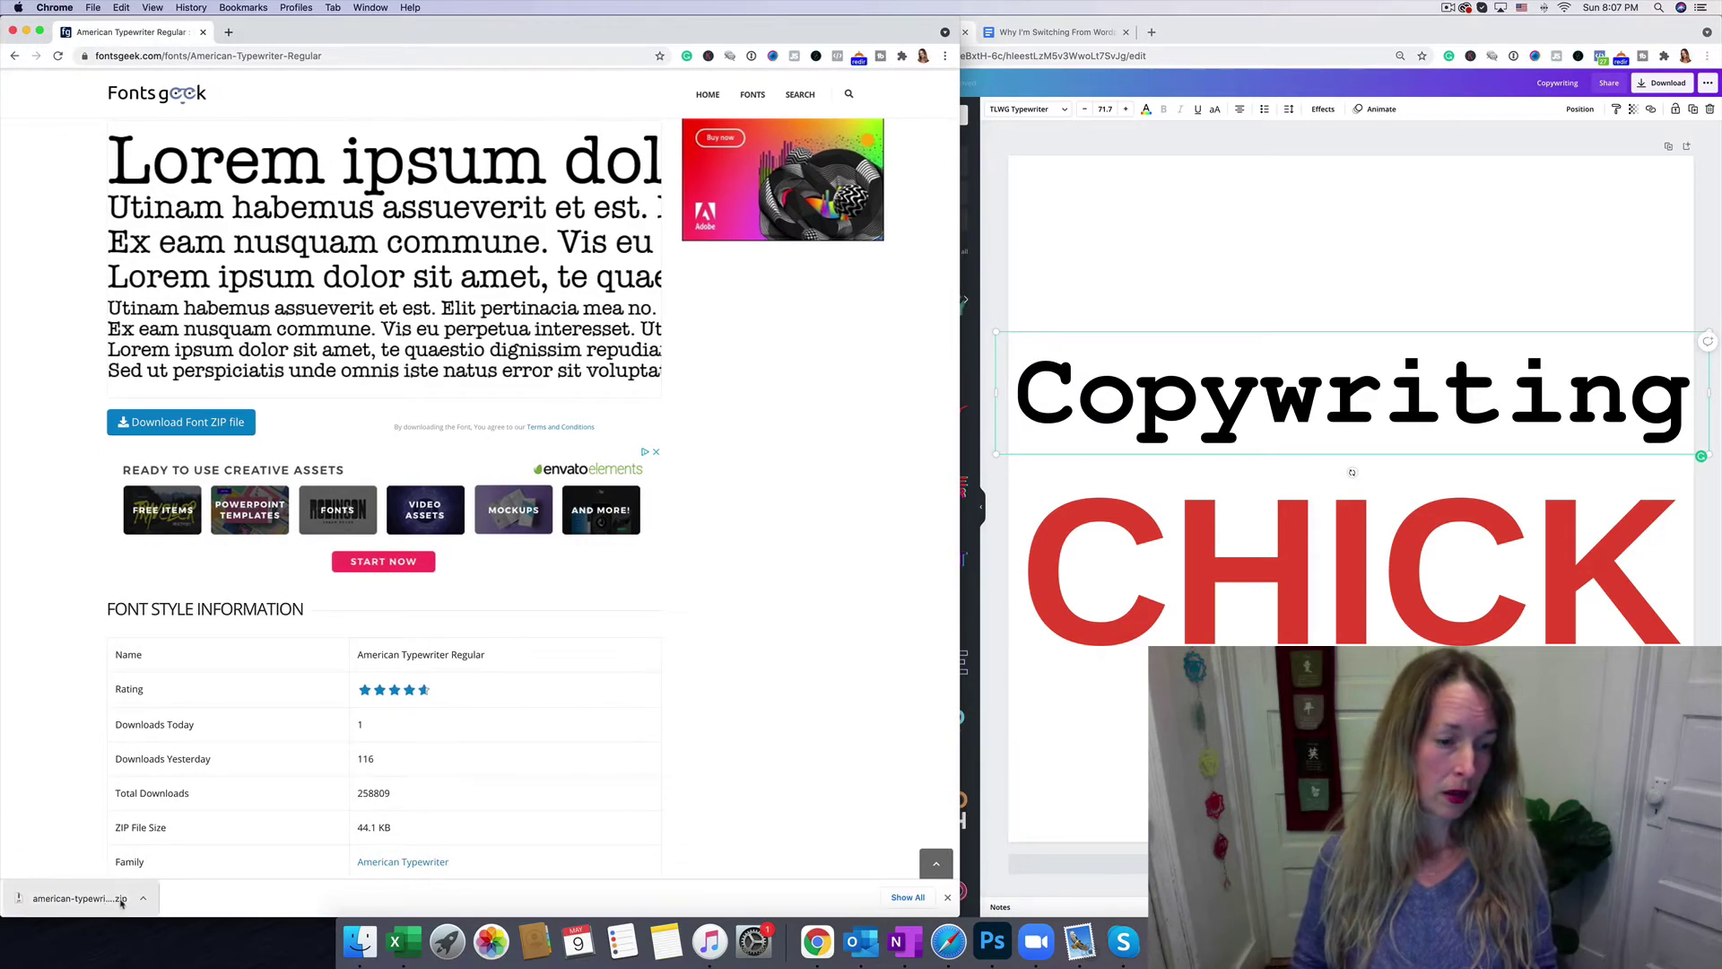
Step: Extract the American Typewriter ZIP into Downloads, then return to the Canva design
left_click(122, 903)
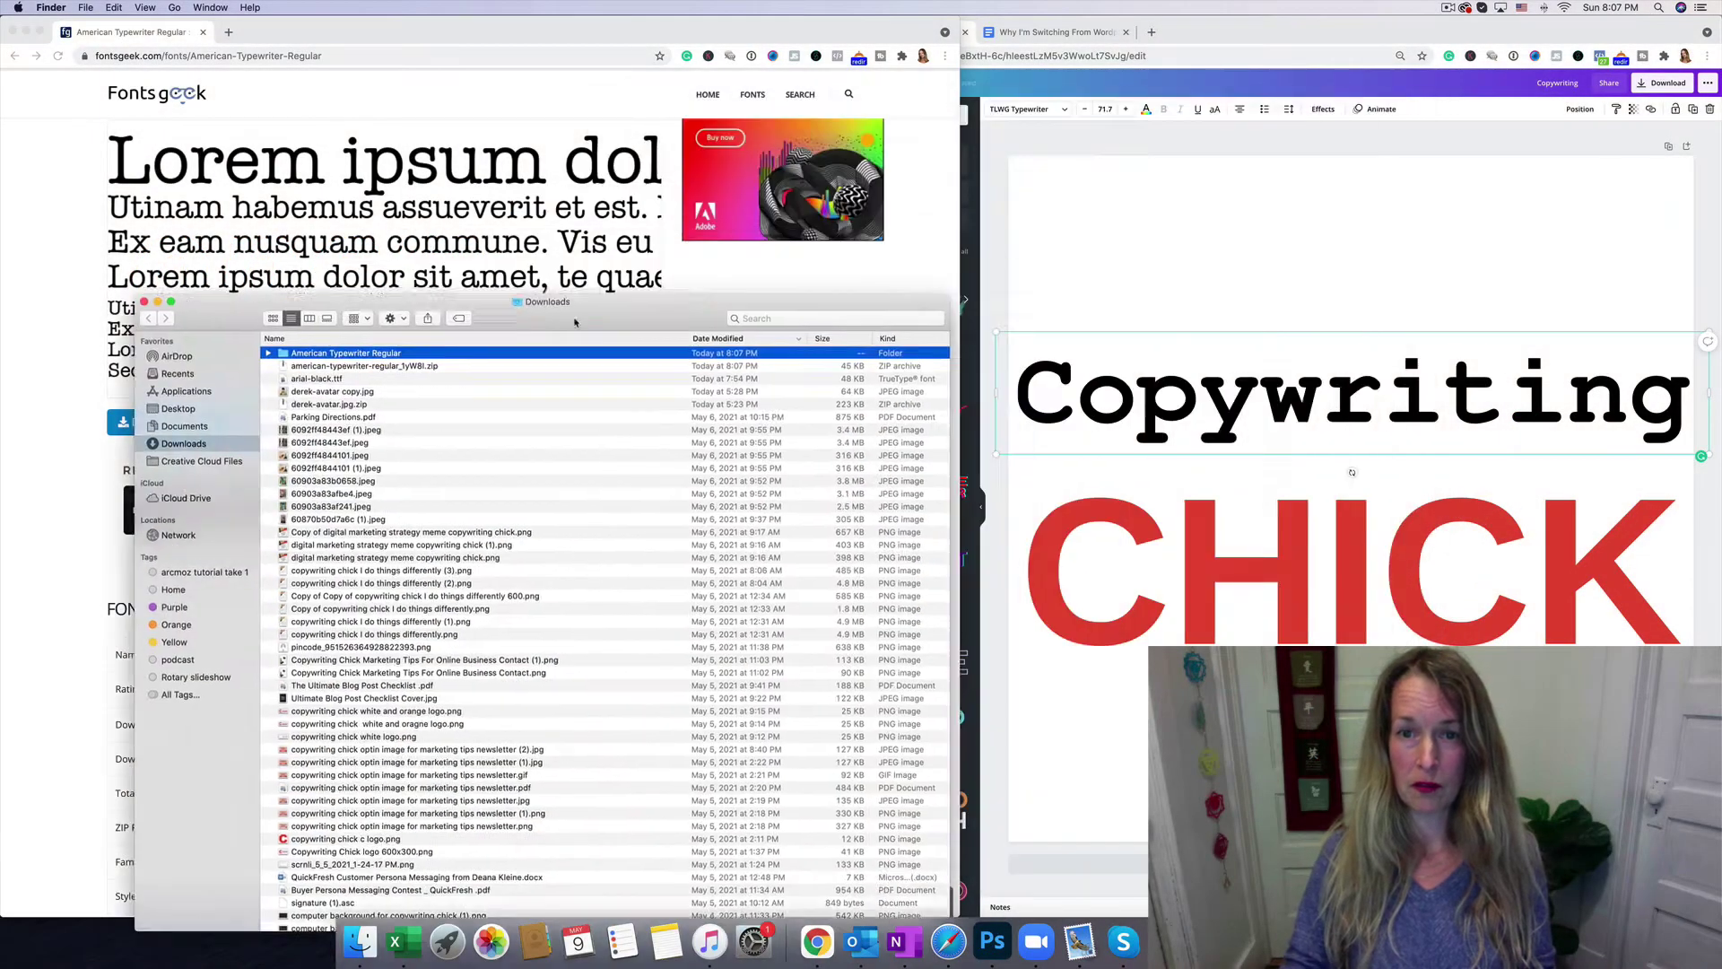
left_click_drag(575, 321, 553, 340)
left_click(1248, 472)
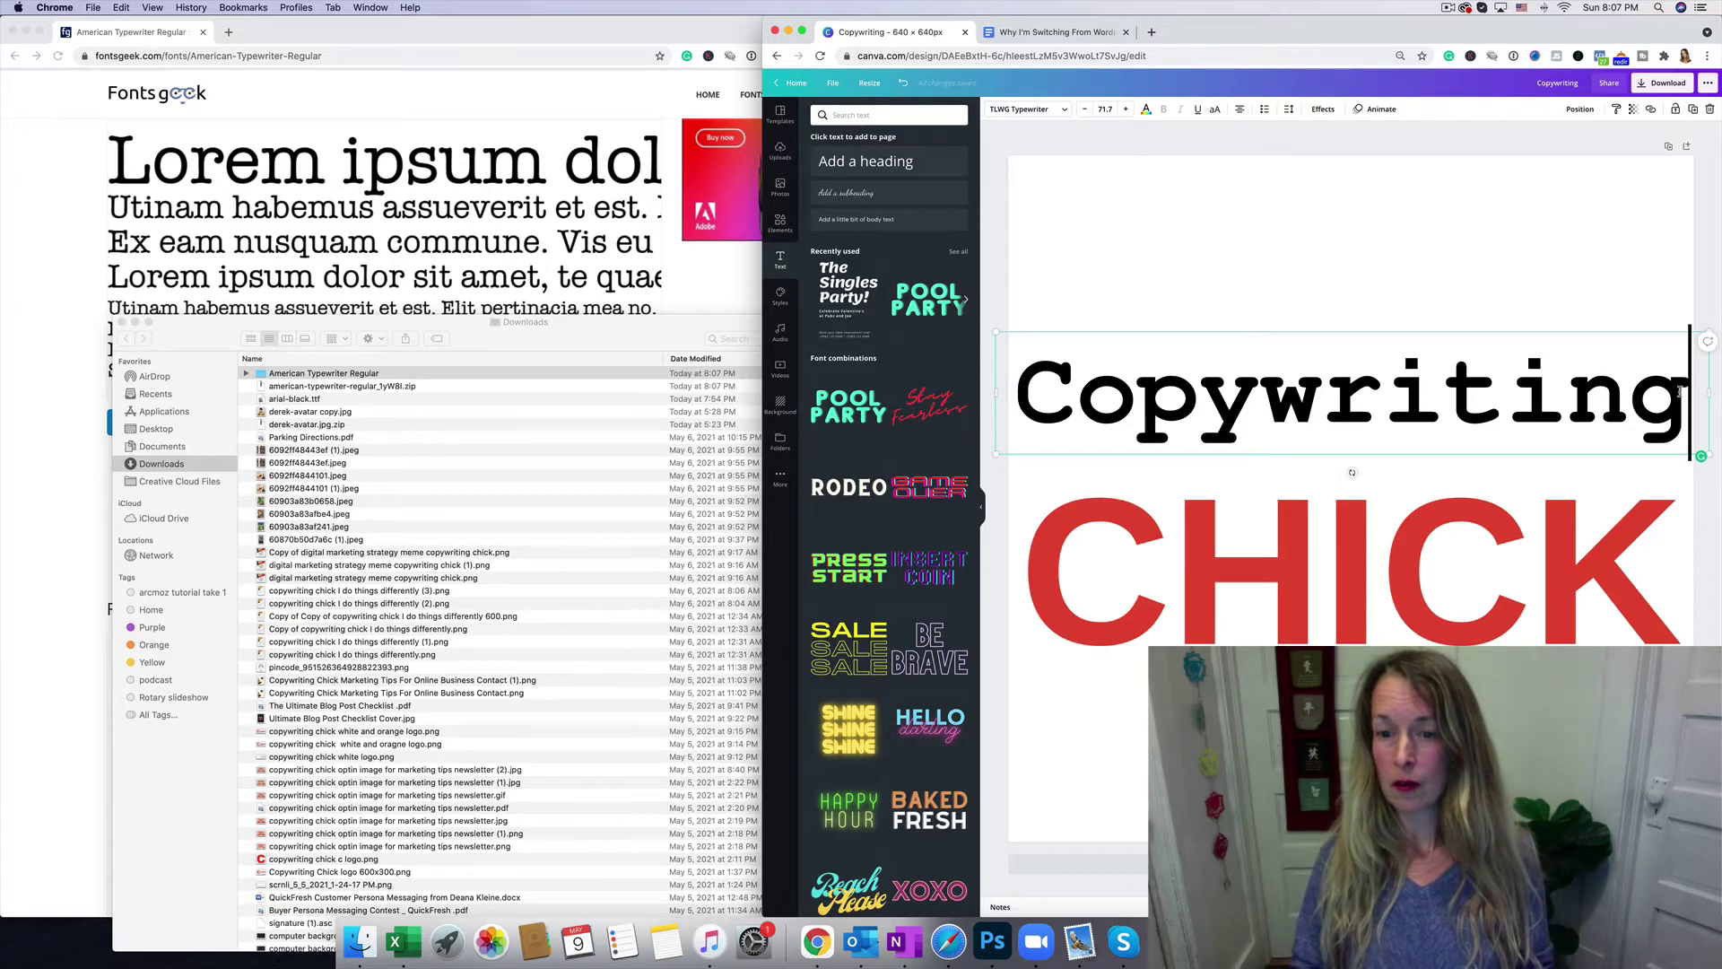
Step: From the Copywriting text's font list, follow 'Upload a font' to the Brand Kit
double_click(1254, 392)
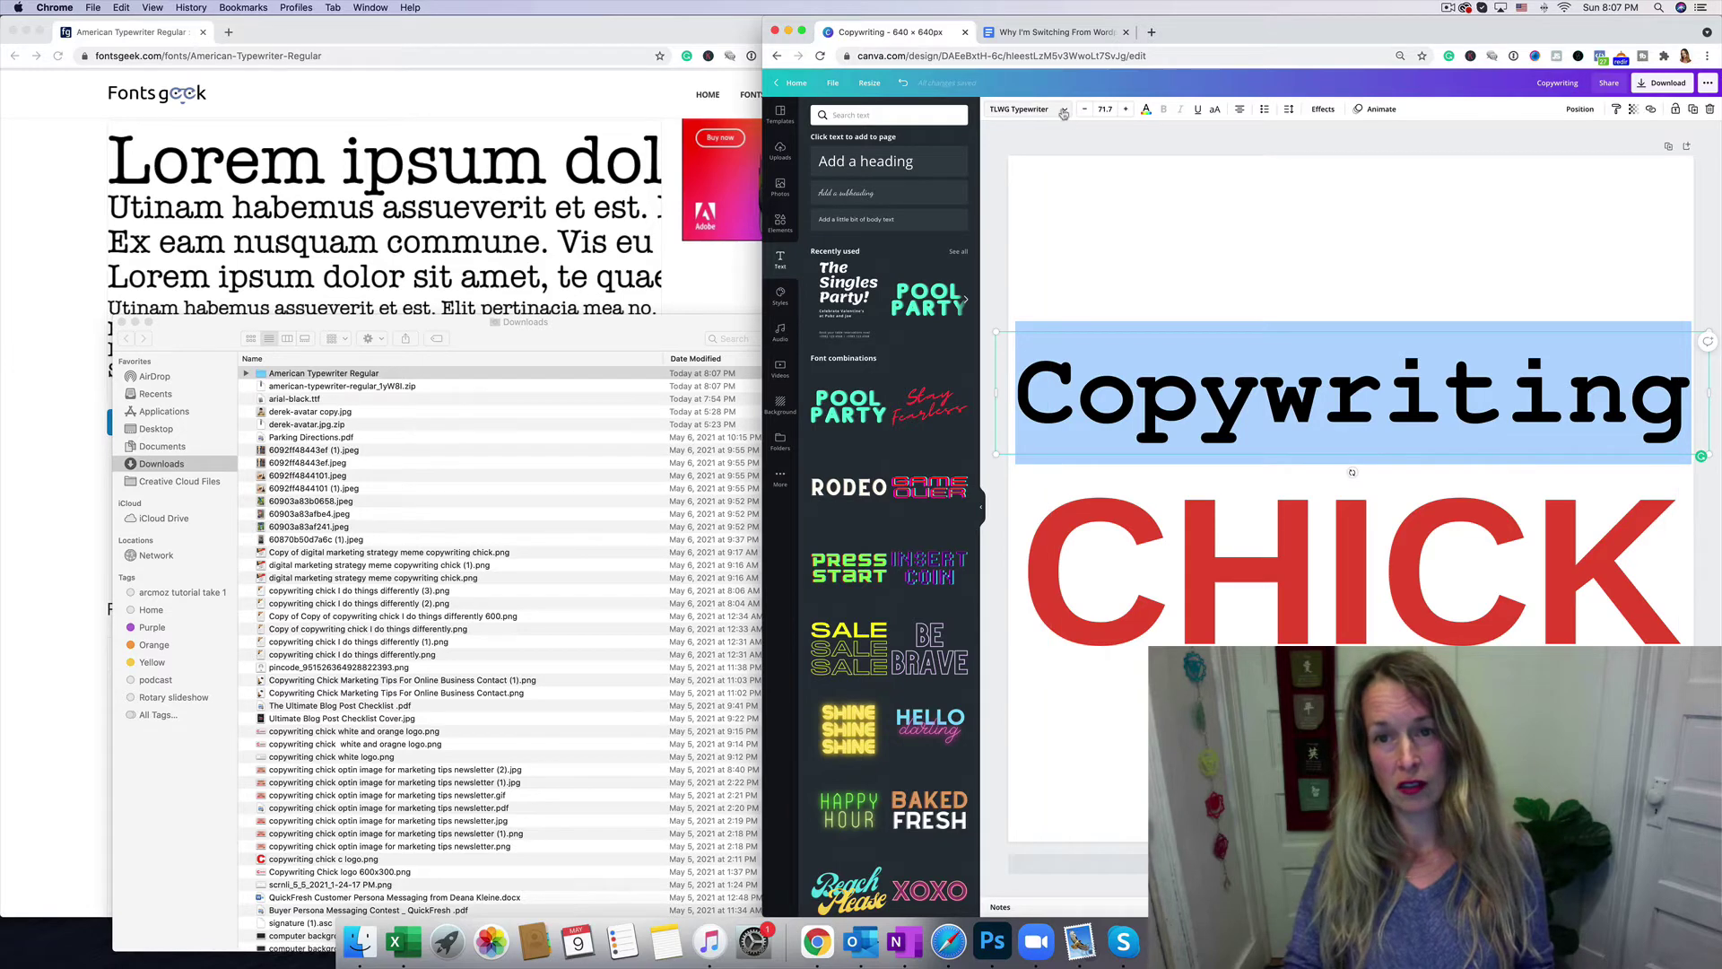
left_click(1063, 110)
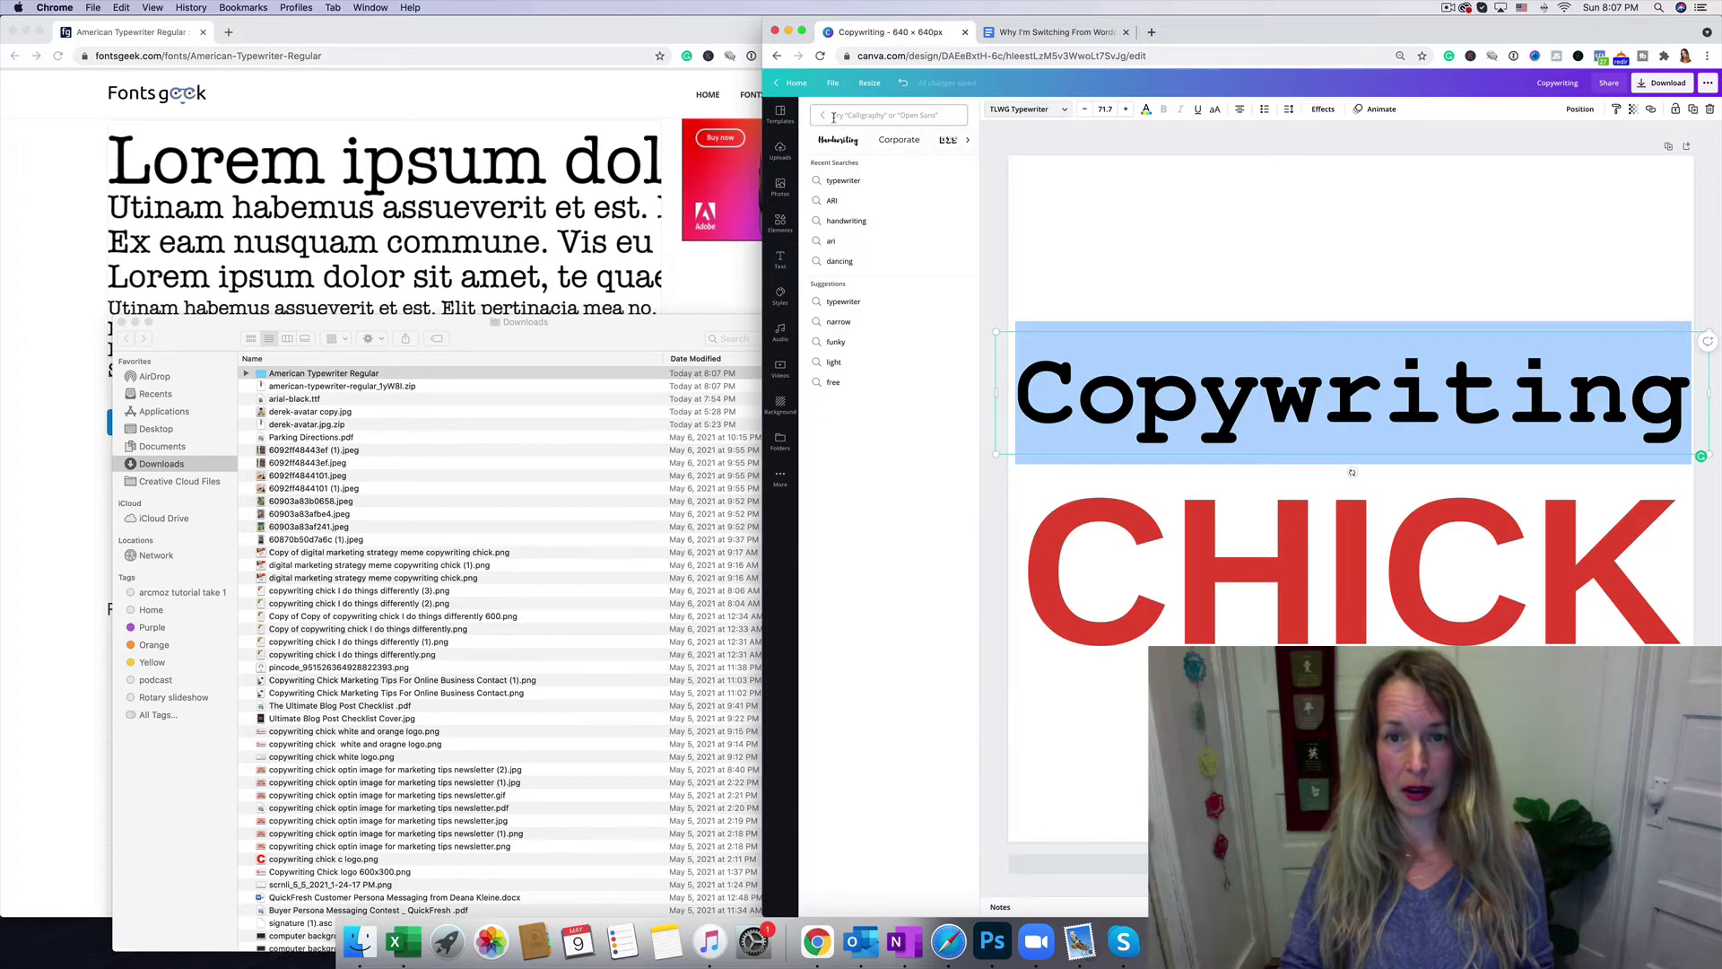
left_click_drag(763, 114, 15, 102)
left_click(104, 114)
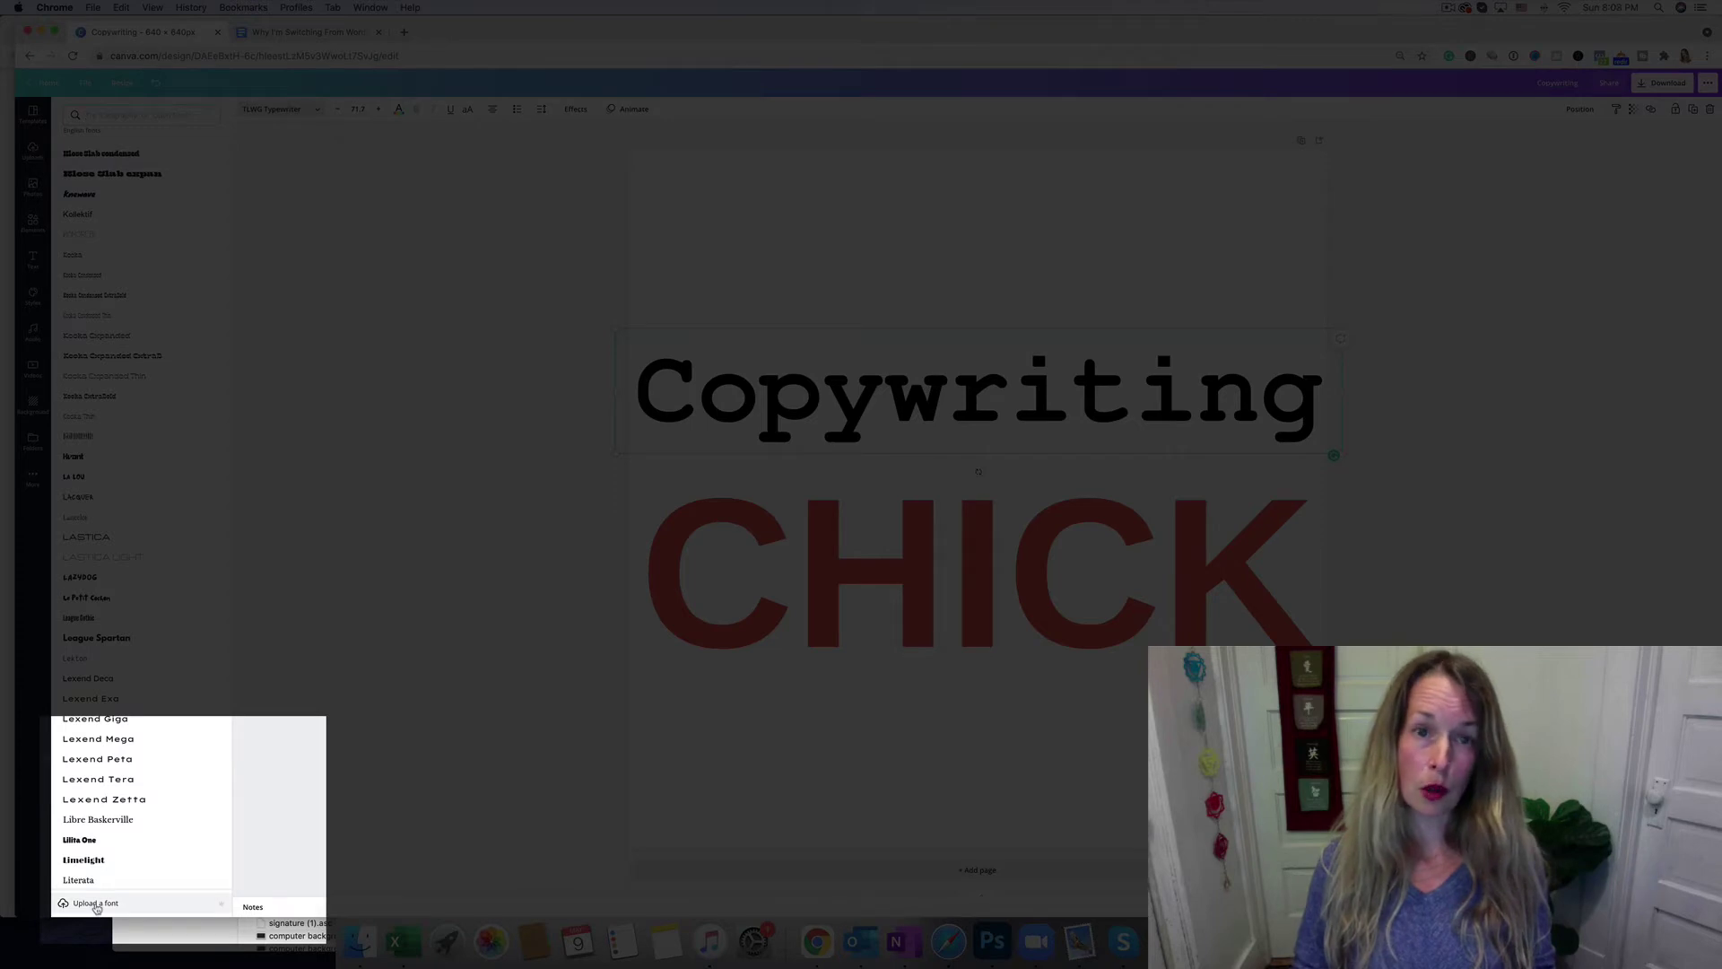
left_click(96, 903)
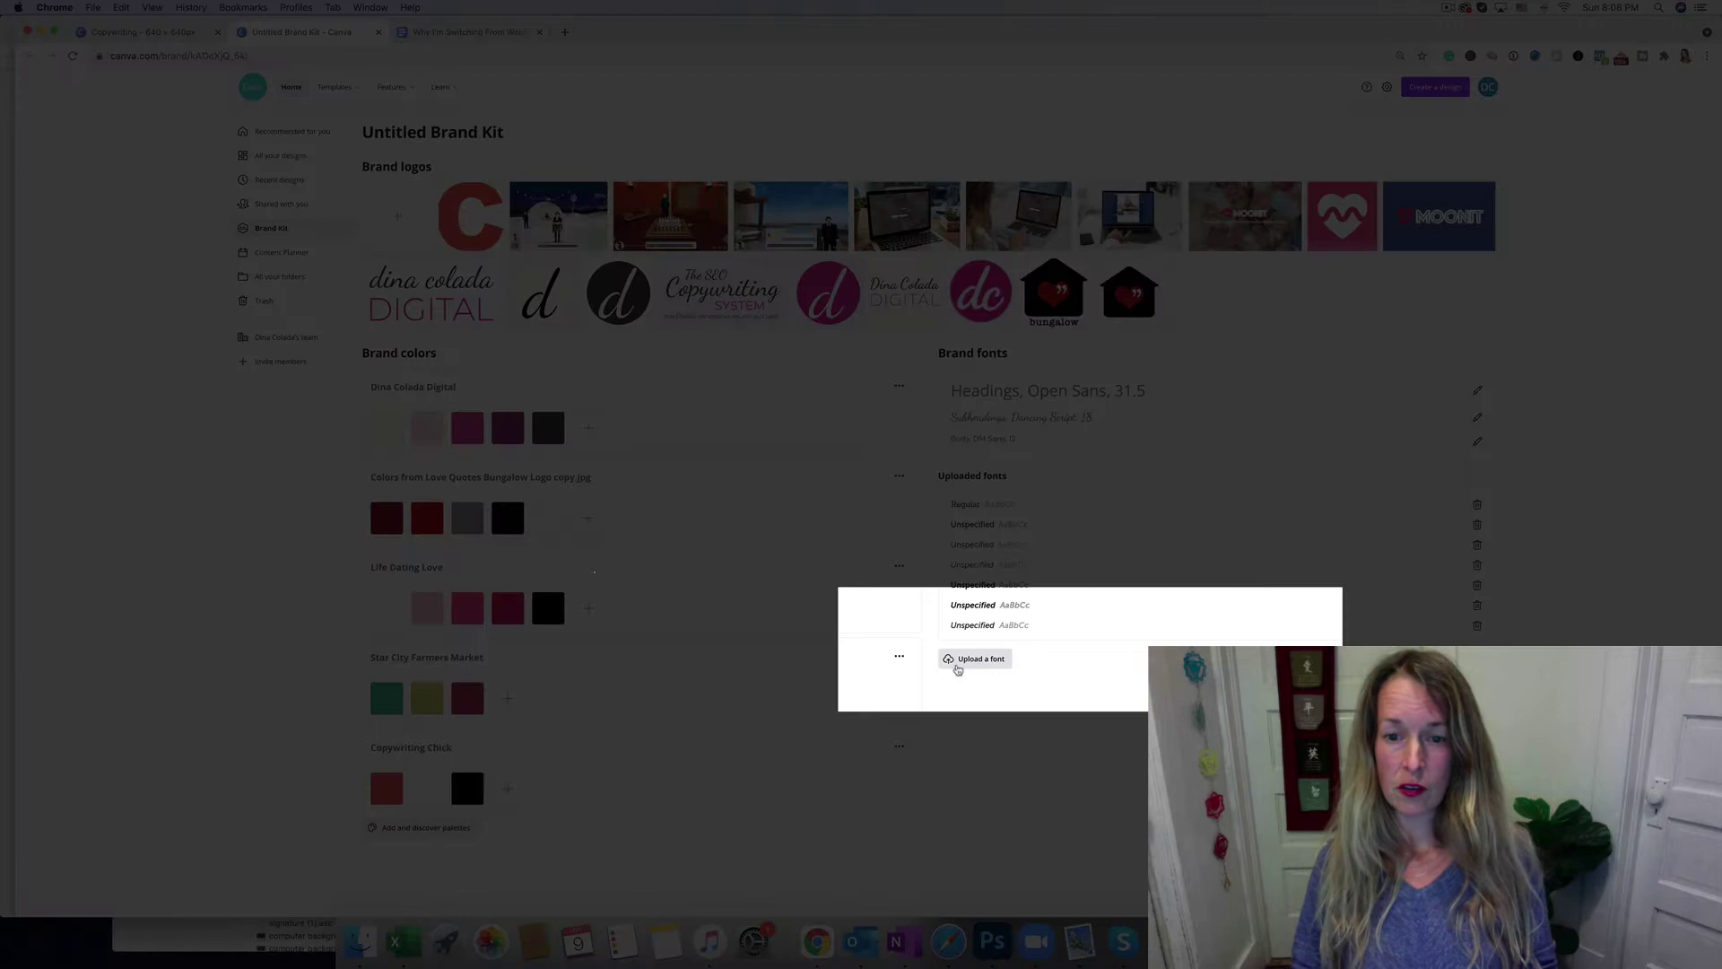
Step: Upload a font by choosing American Typewriter Regular.ttf from its folder in Downloads
left_click(971, 662)
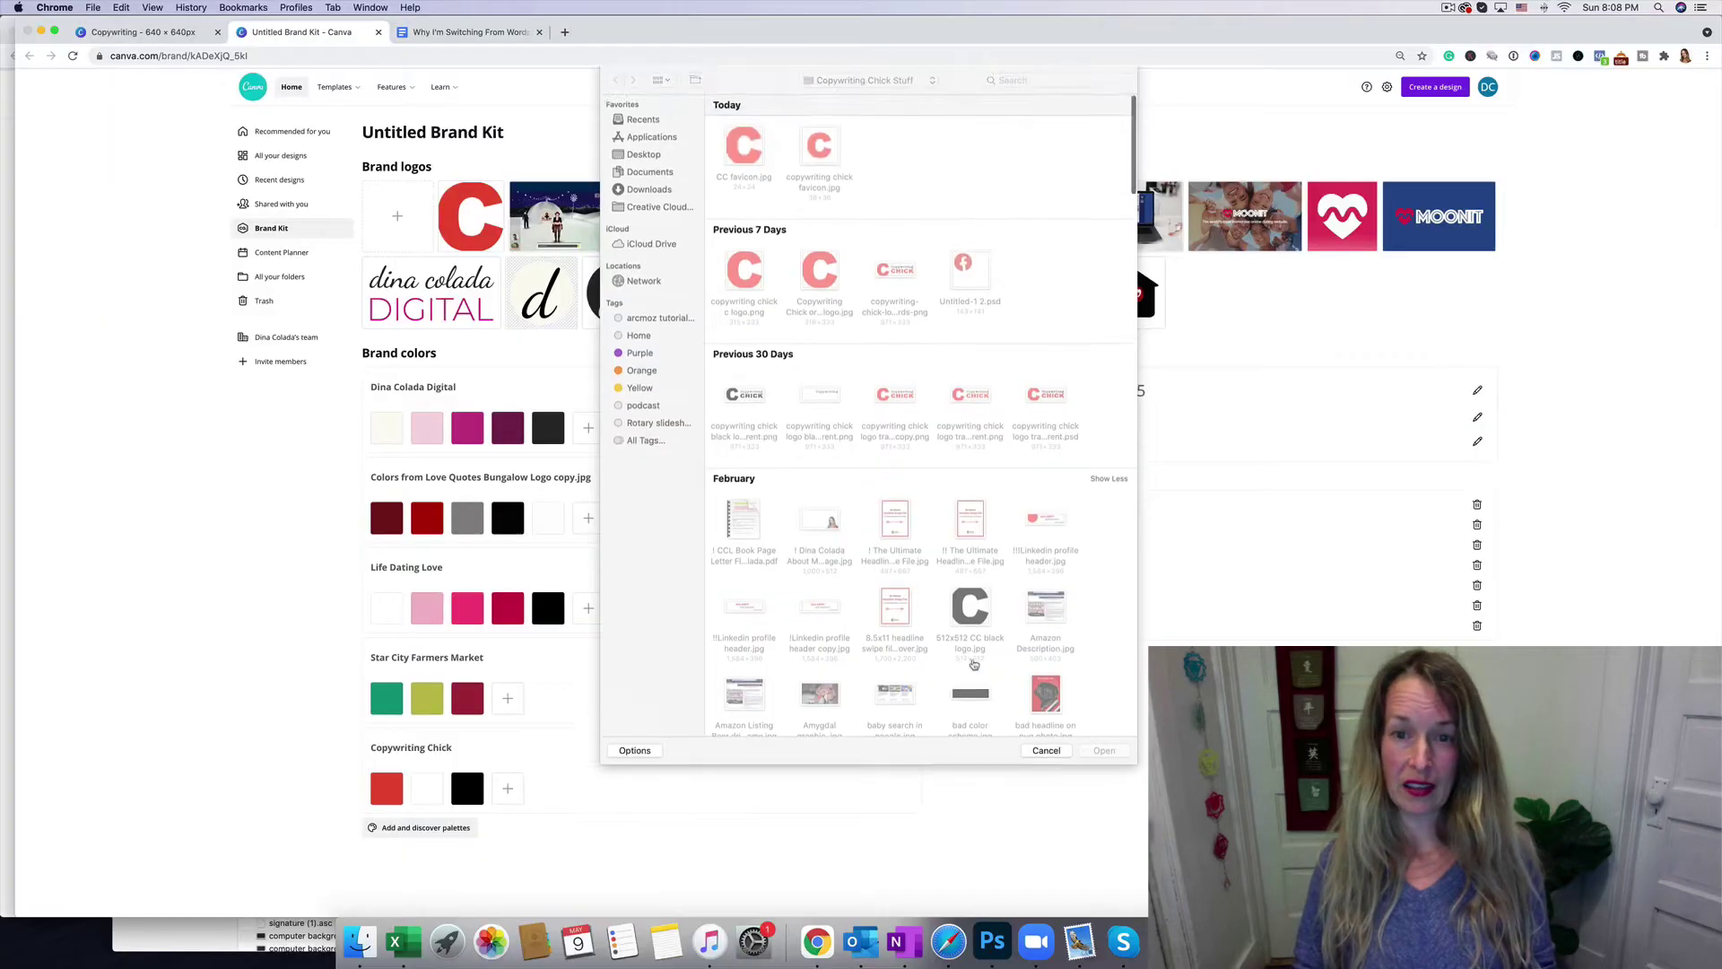
left_click(655, 190)
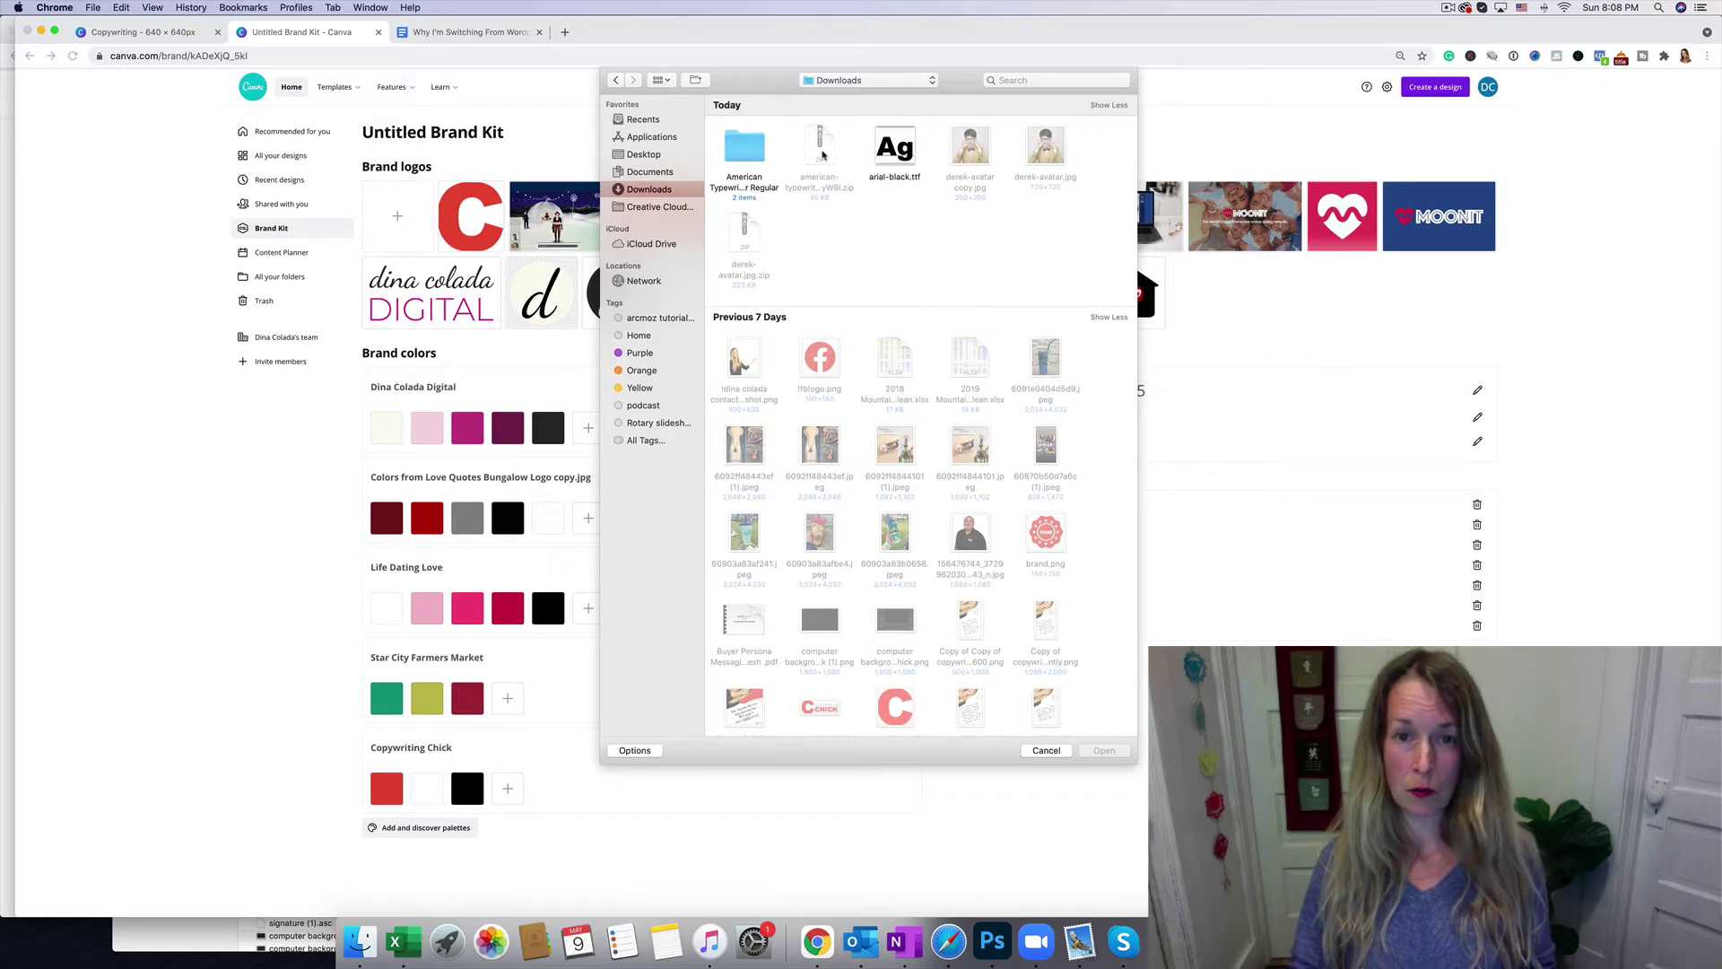
left_click(749, 152)
double_click(749, 152)
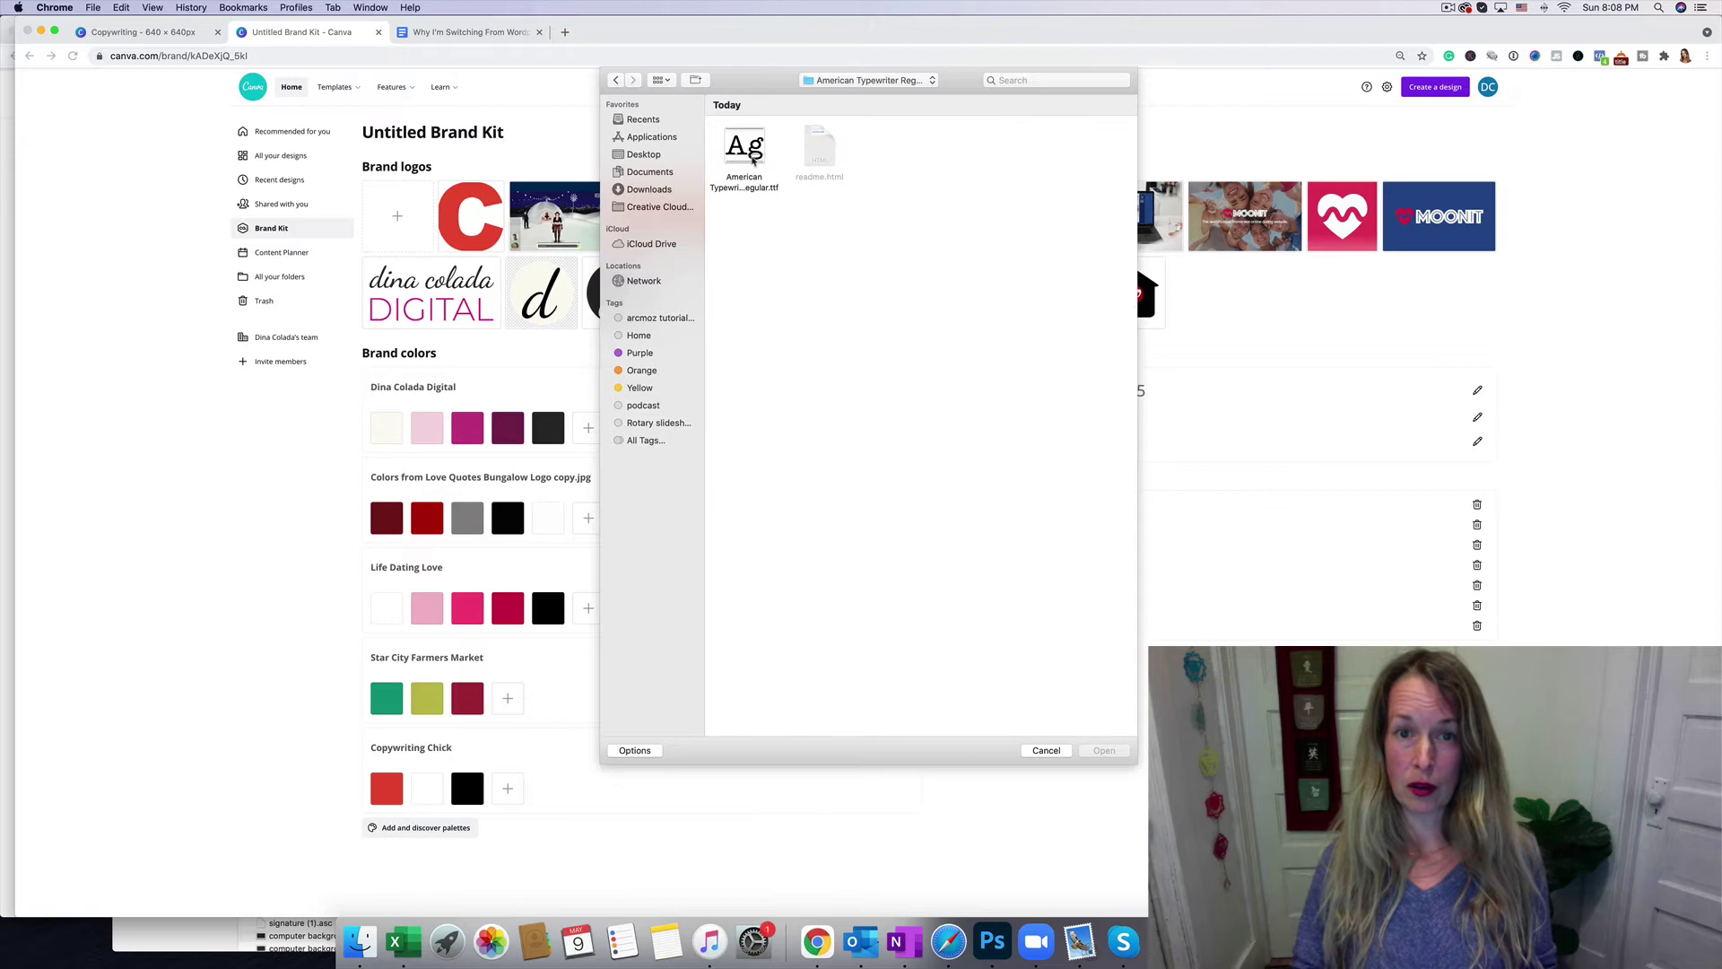
double_click(742, 152)
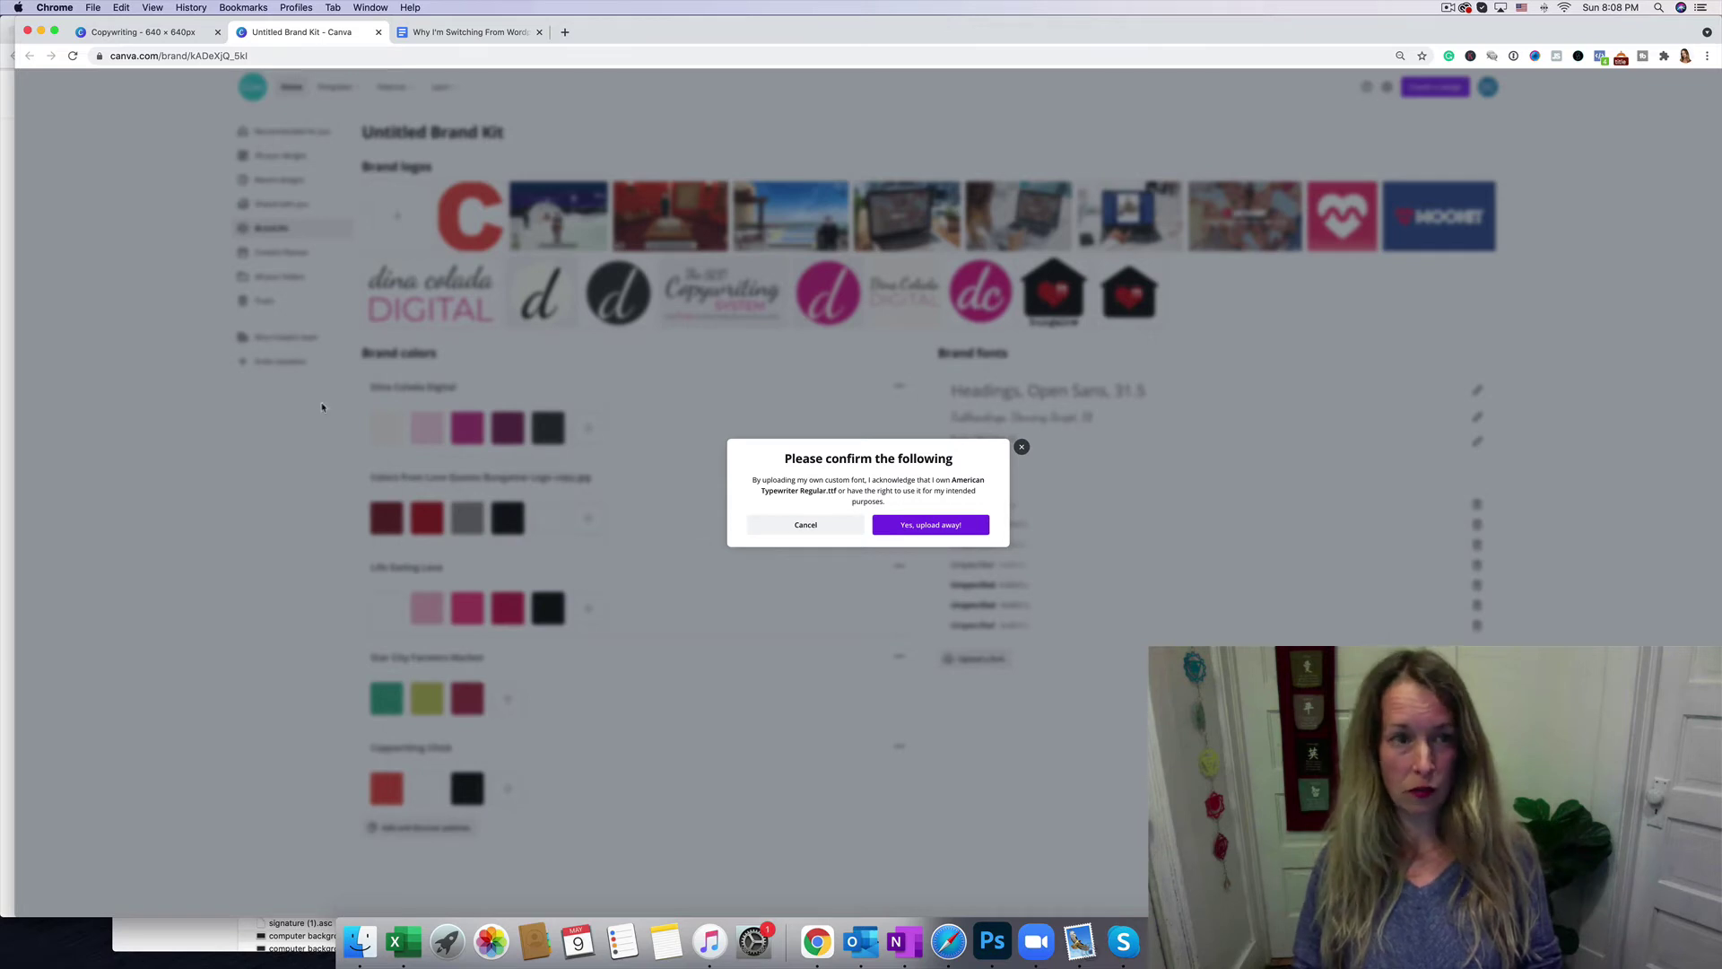
Step: Scroll through the Fontsgeek American Typewriter Regular info table and style previews, then open a new tab
left_click_drag(81, 26, 1027, 71)
left_click(161, 260)
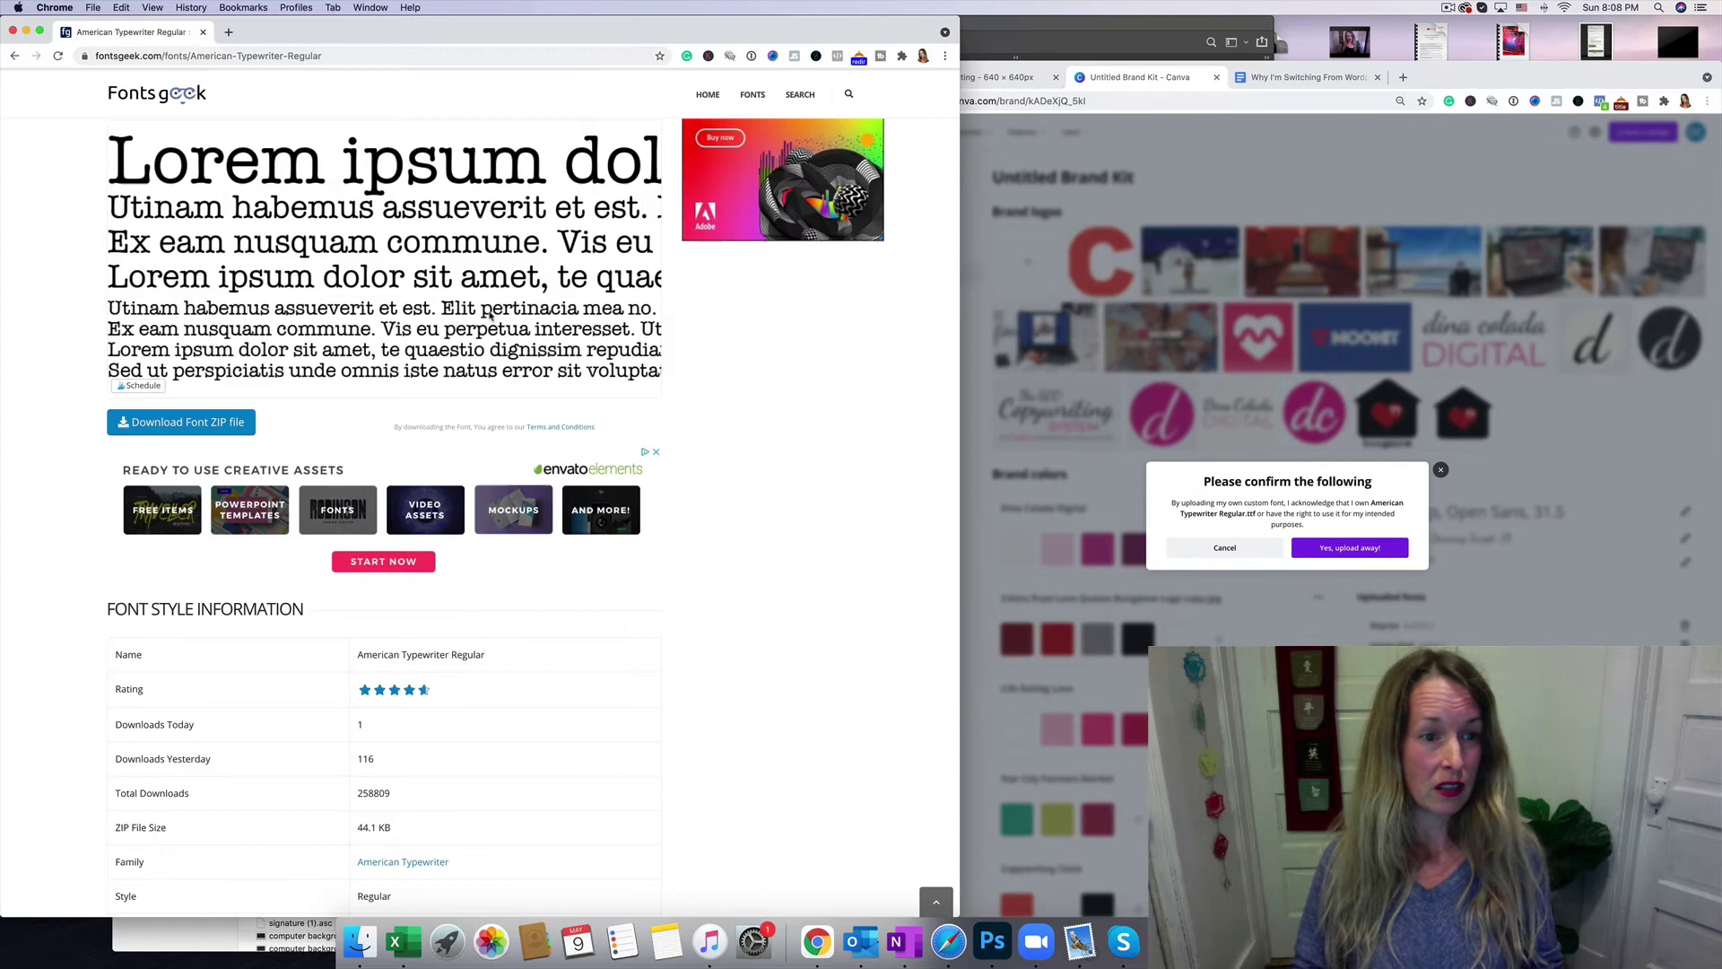
scroll(495, 316, "down", 2)
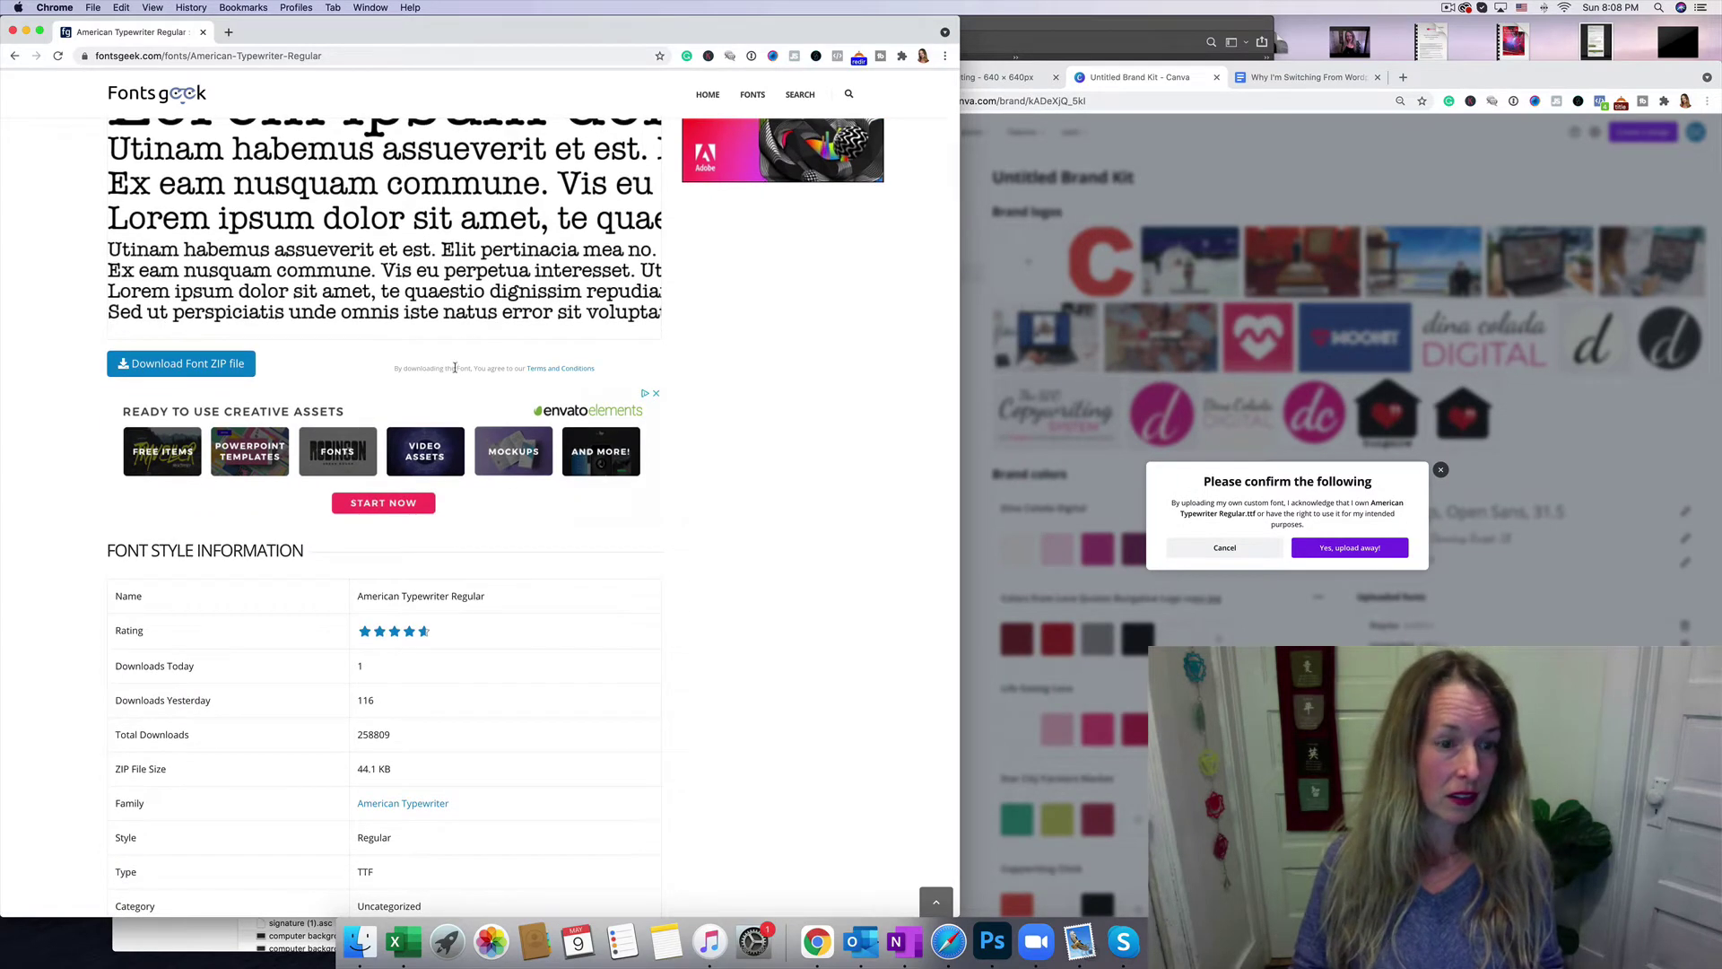
scroll(341, 471, "down", 2)
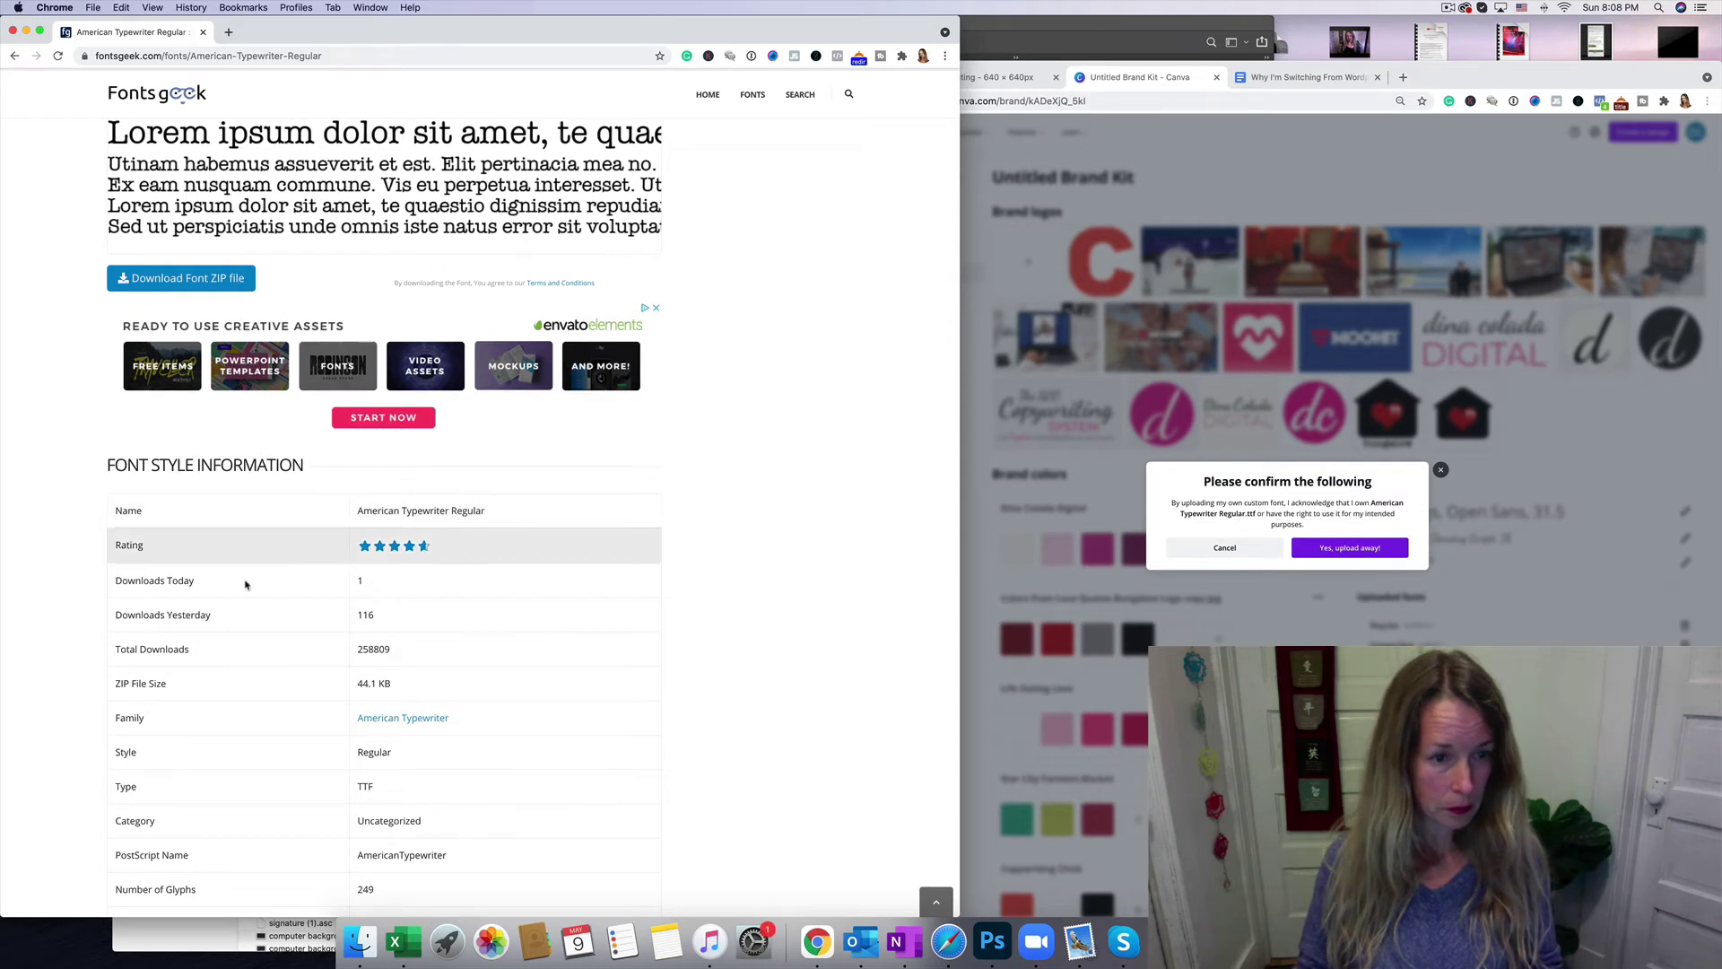
scroll(246, 583, "down", 2)
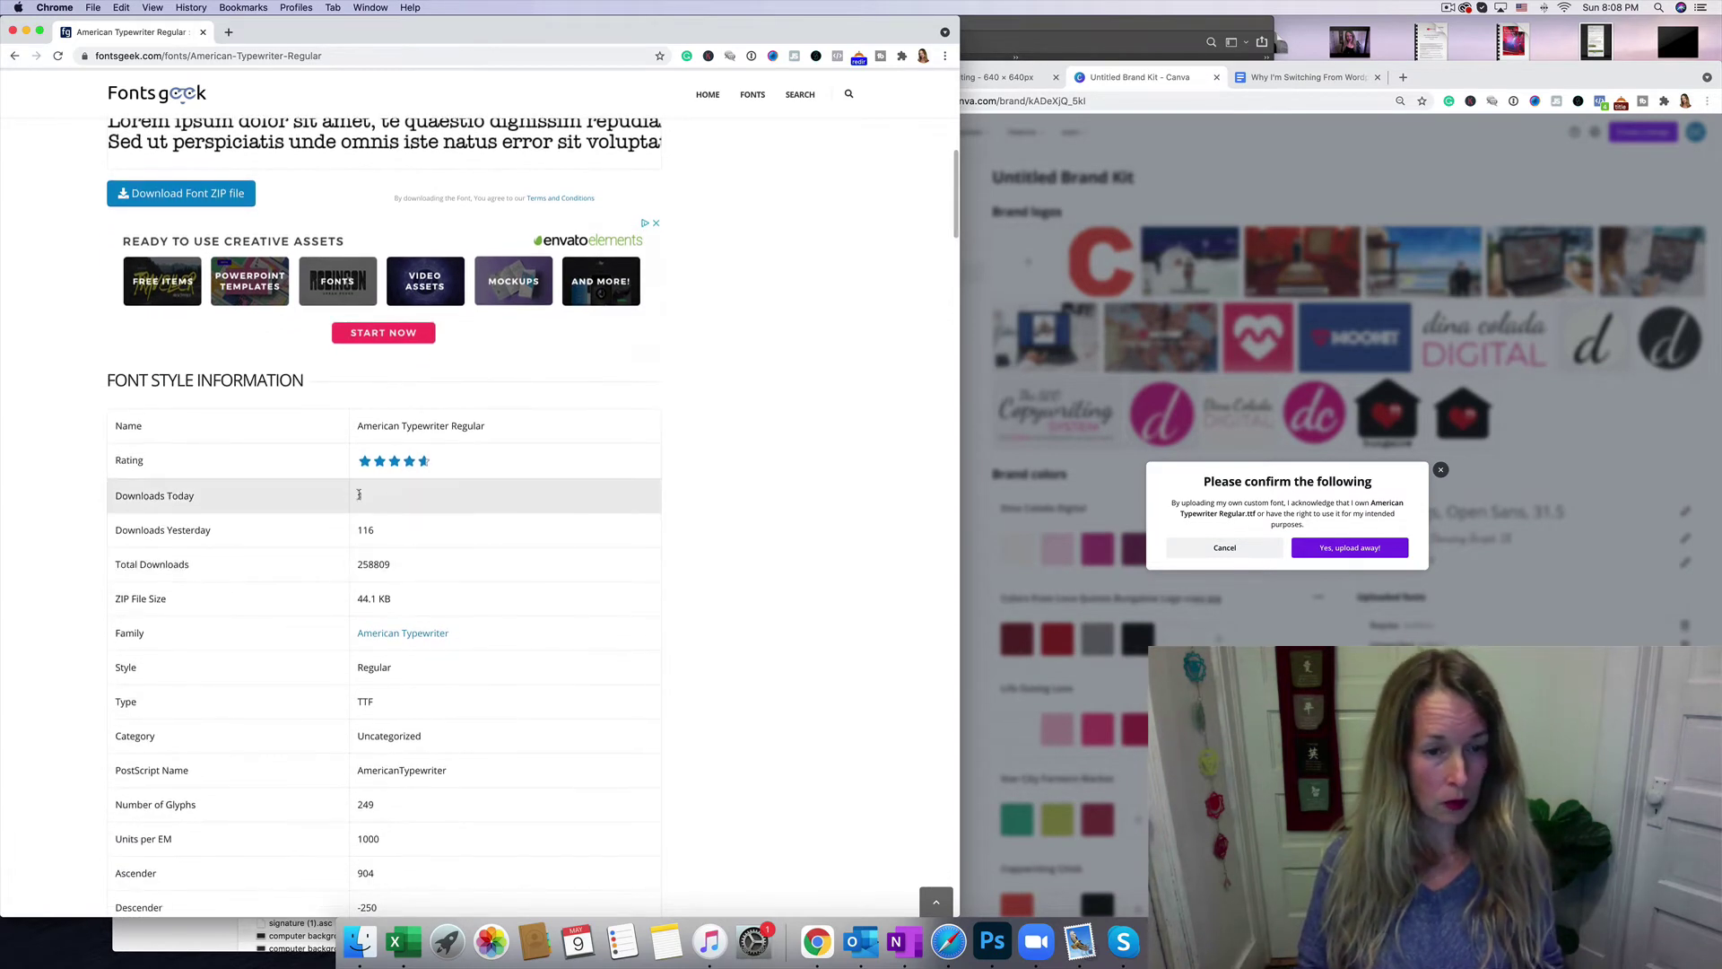
scroll(424, 580, "down", 10)
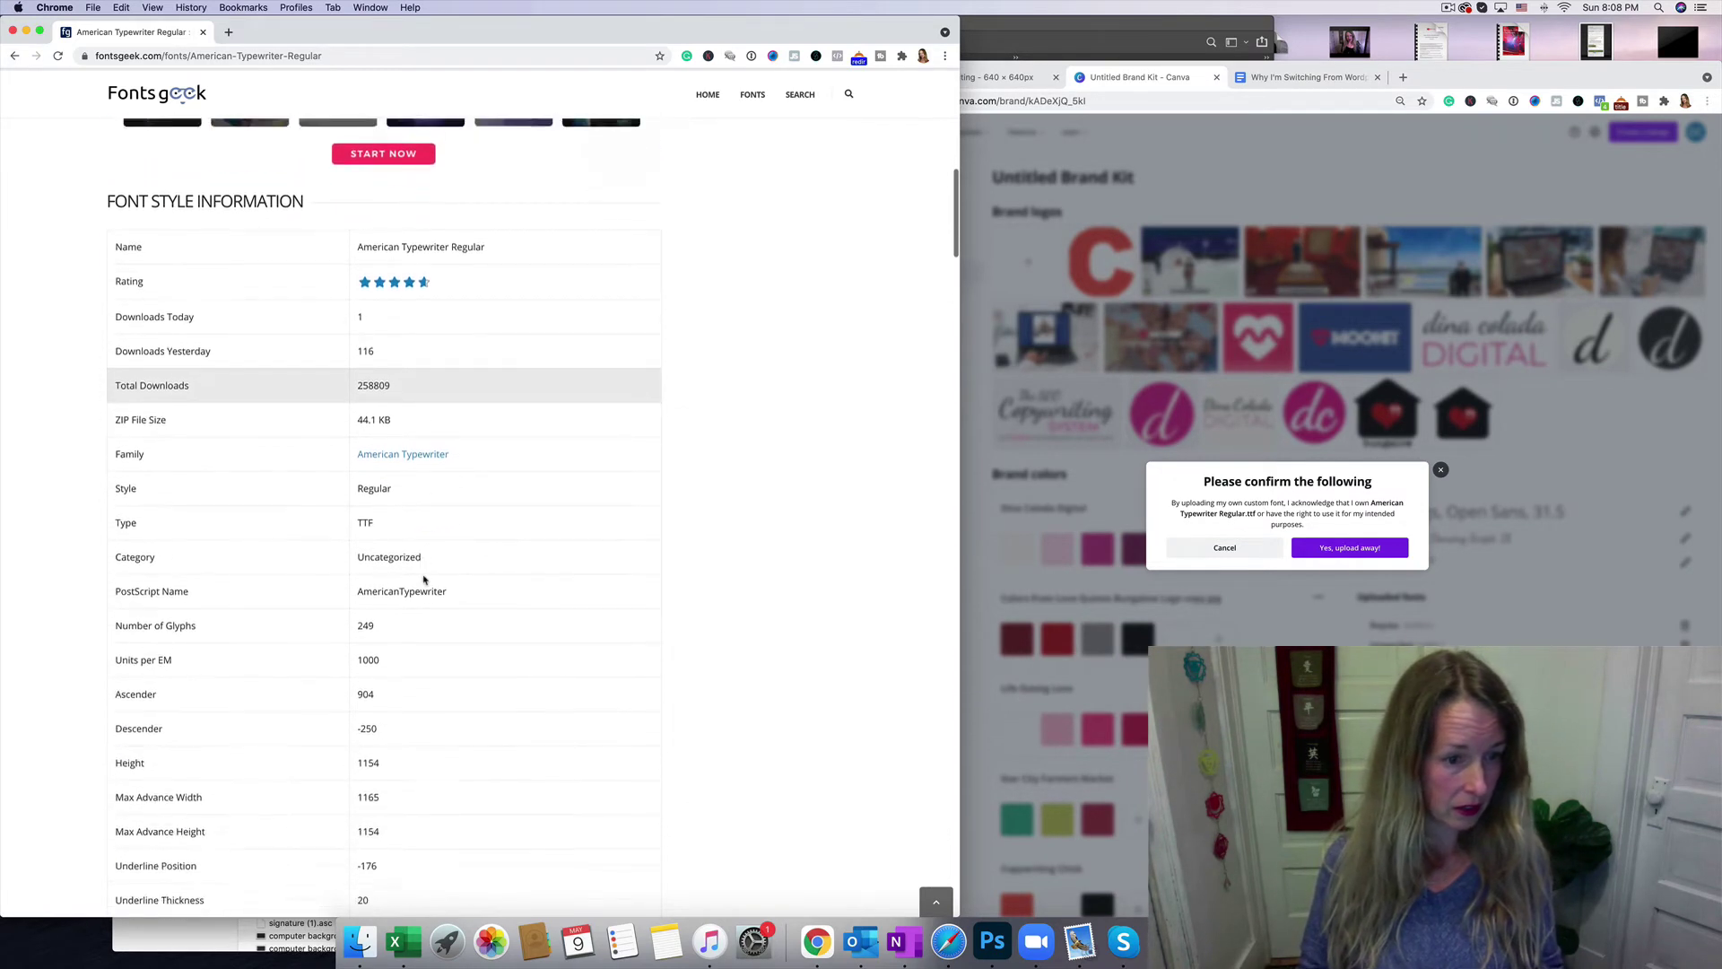
scroll(423, 579, "down", 13)
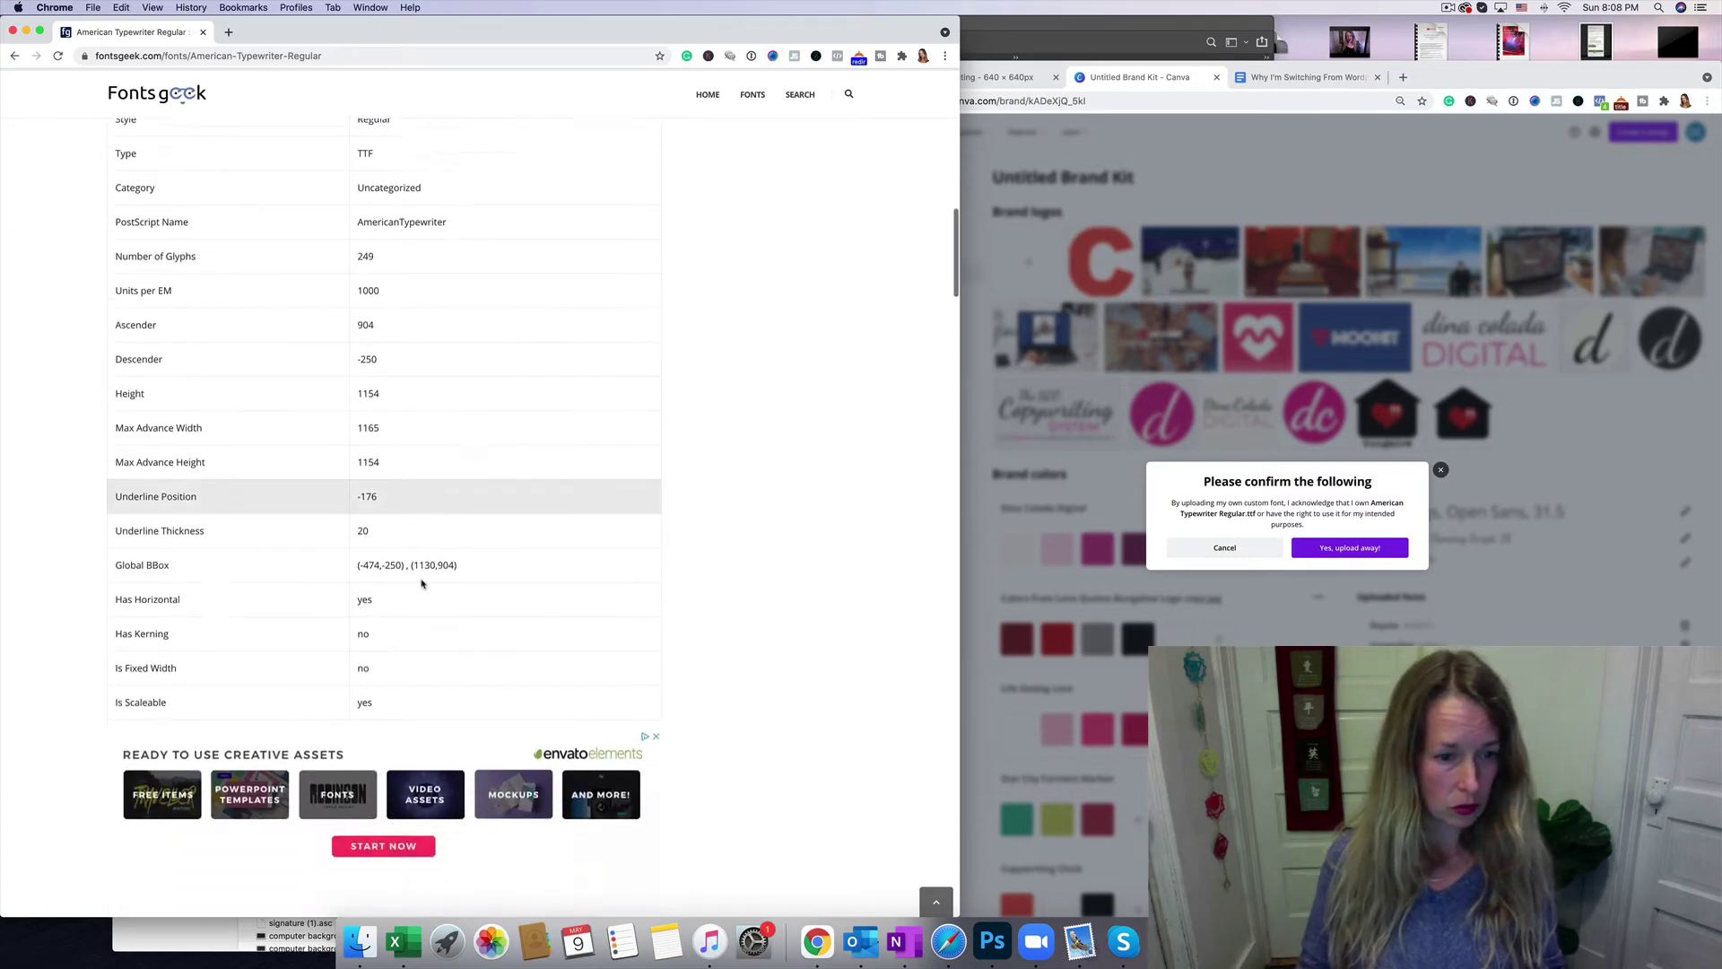
scroll(421, 584, "down", 20)
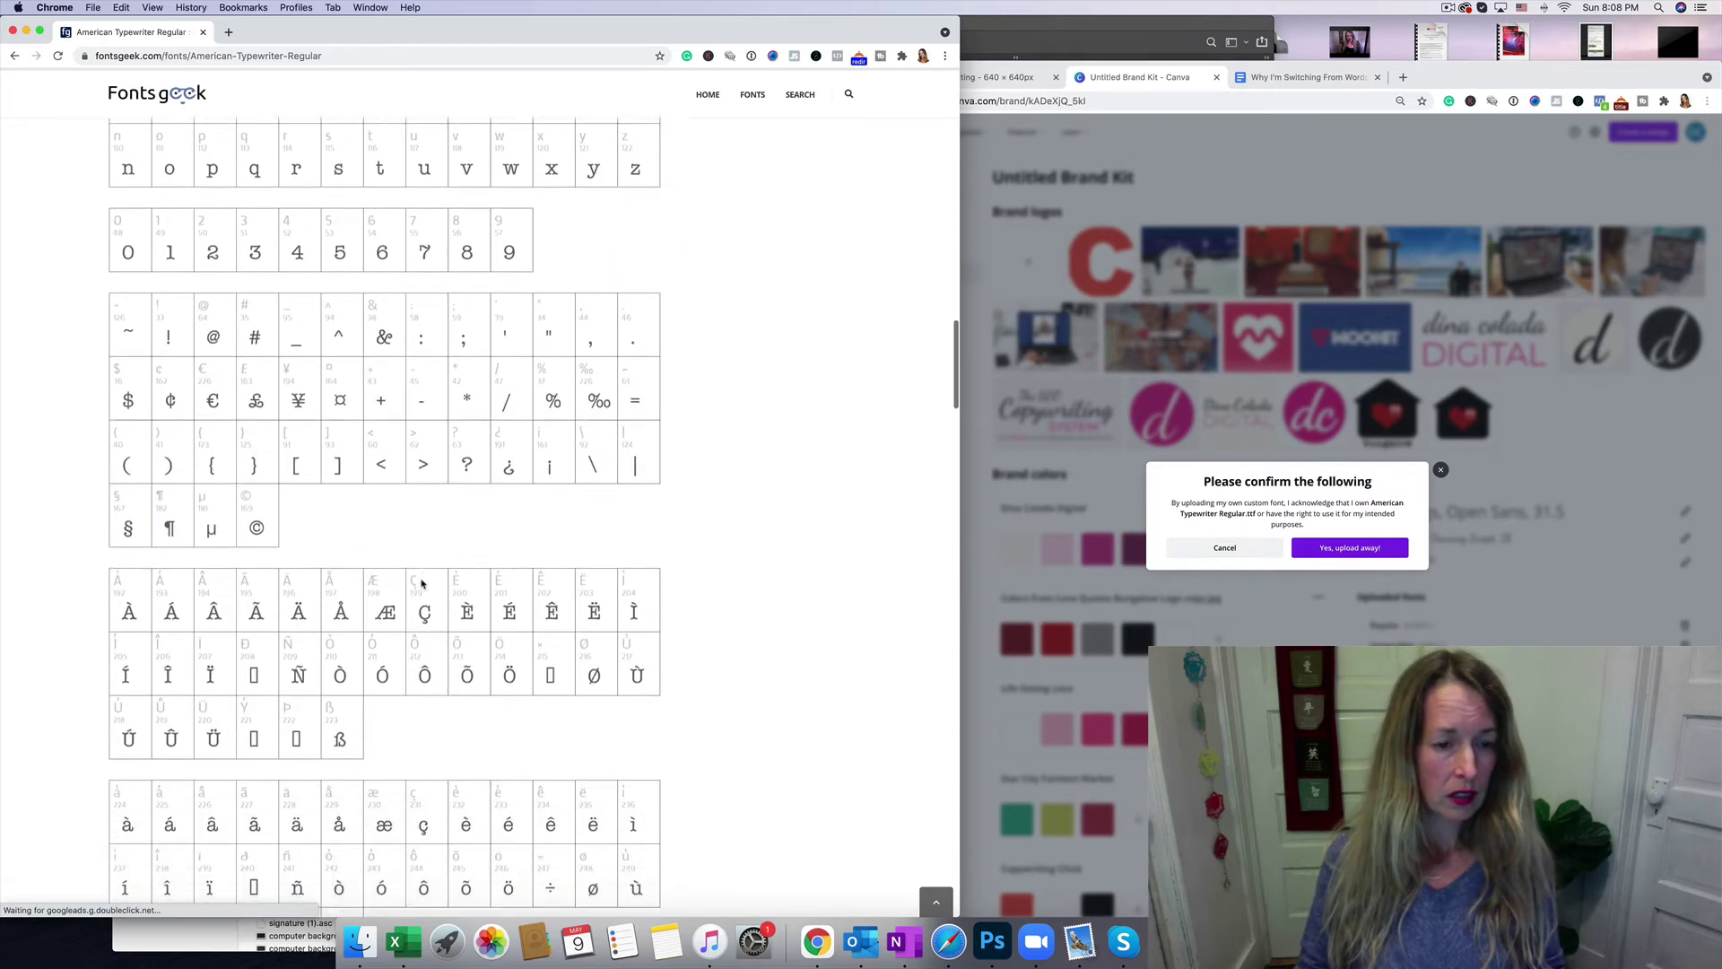
scroll(422, 584, "down", 7)
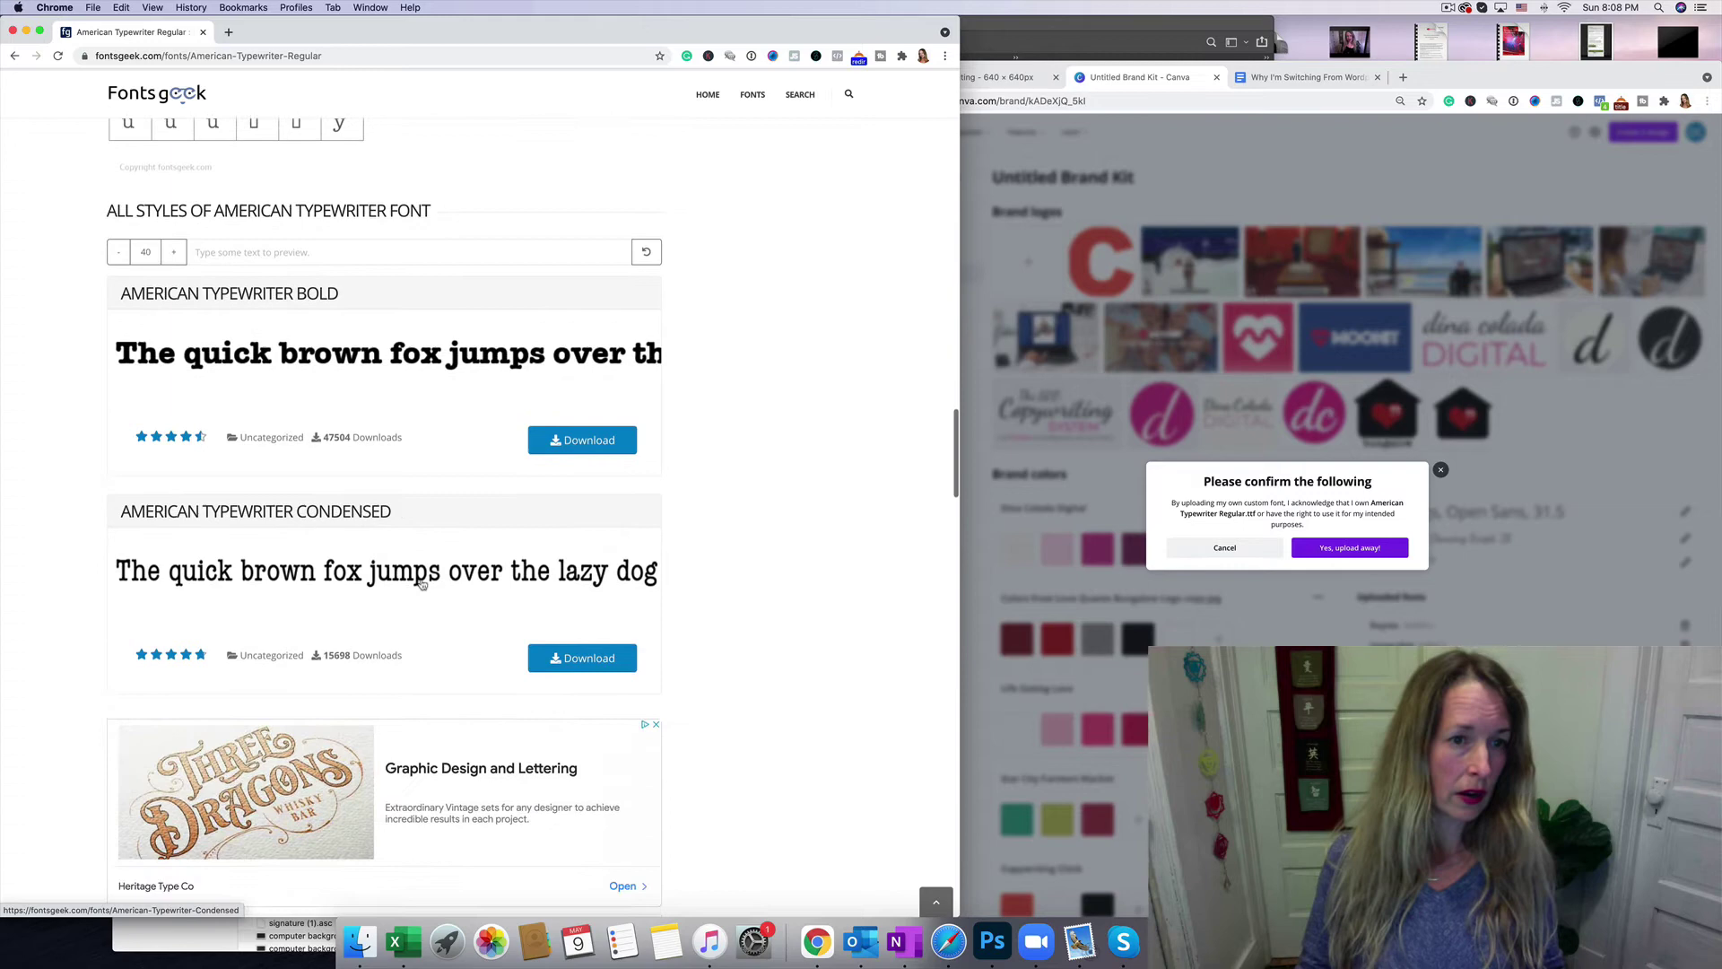
scroll(422, 584, "down", 20)
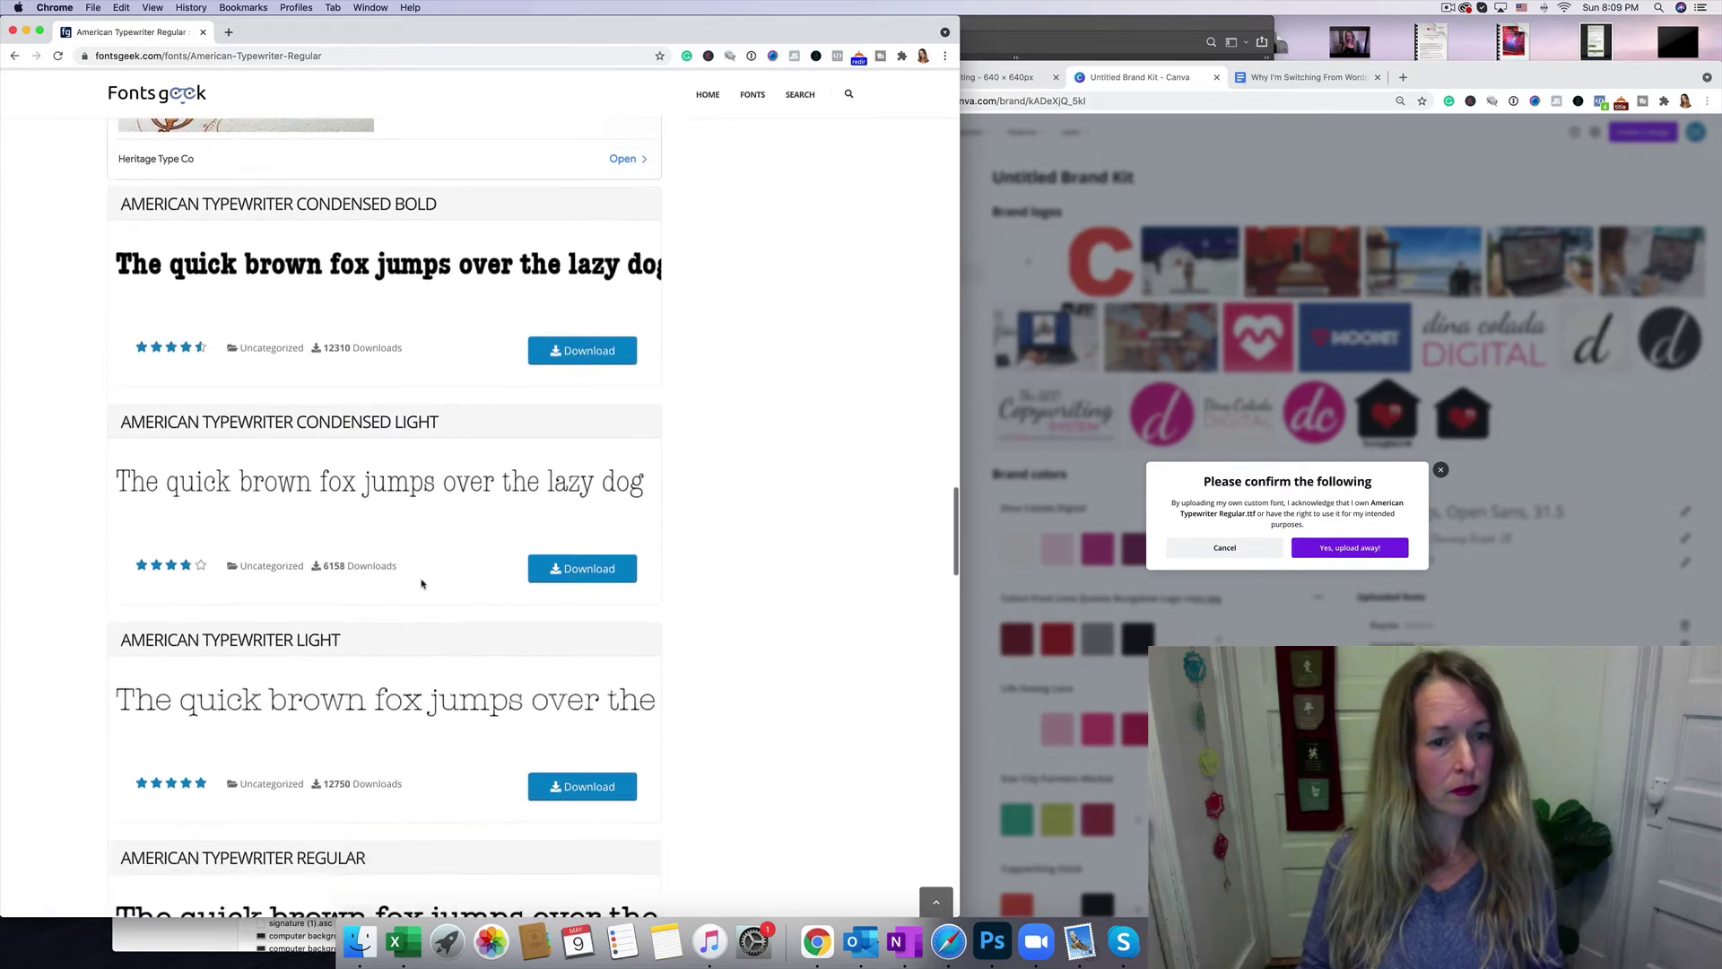
scroll(421, 584, "down", 16)
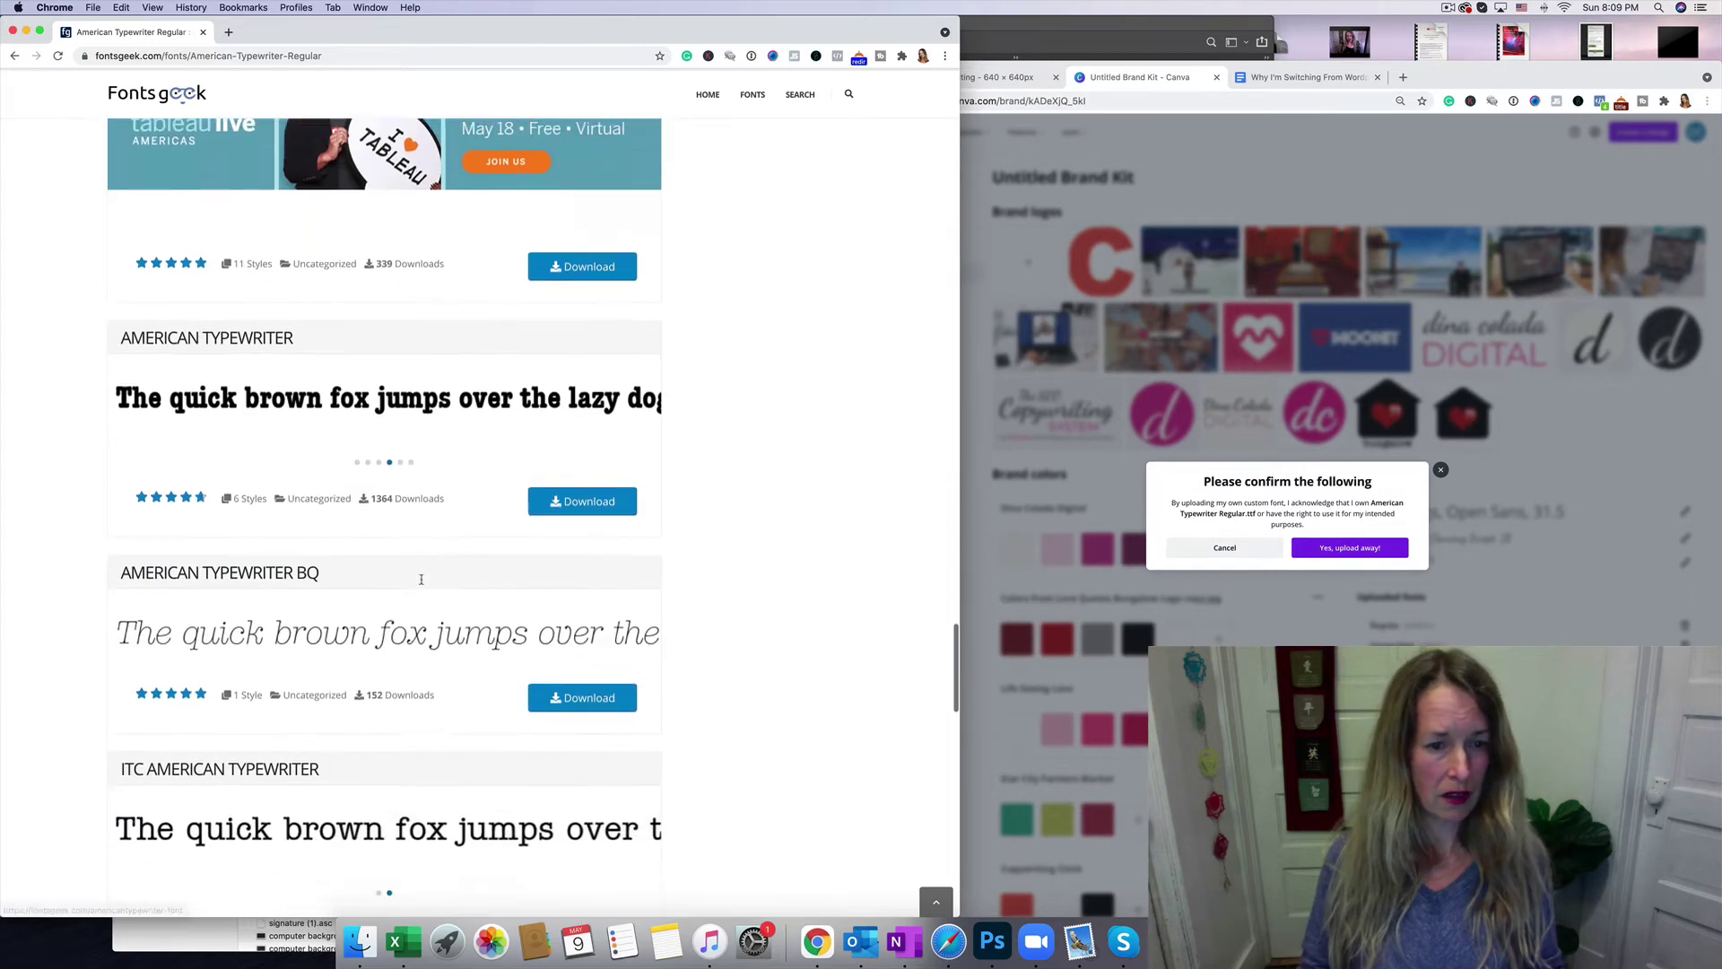
left_click(229, 32)
Step: Search Google for 'is american typewriter font royalty free'
left_click(367, 304)
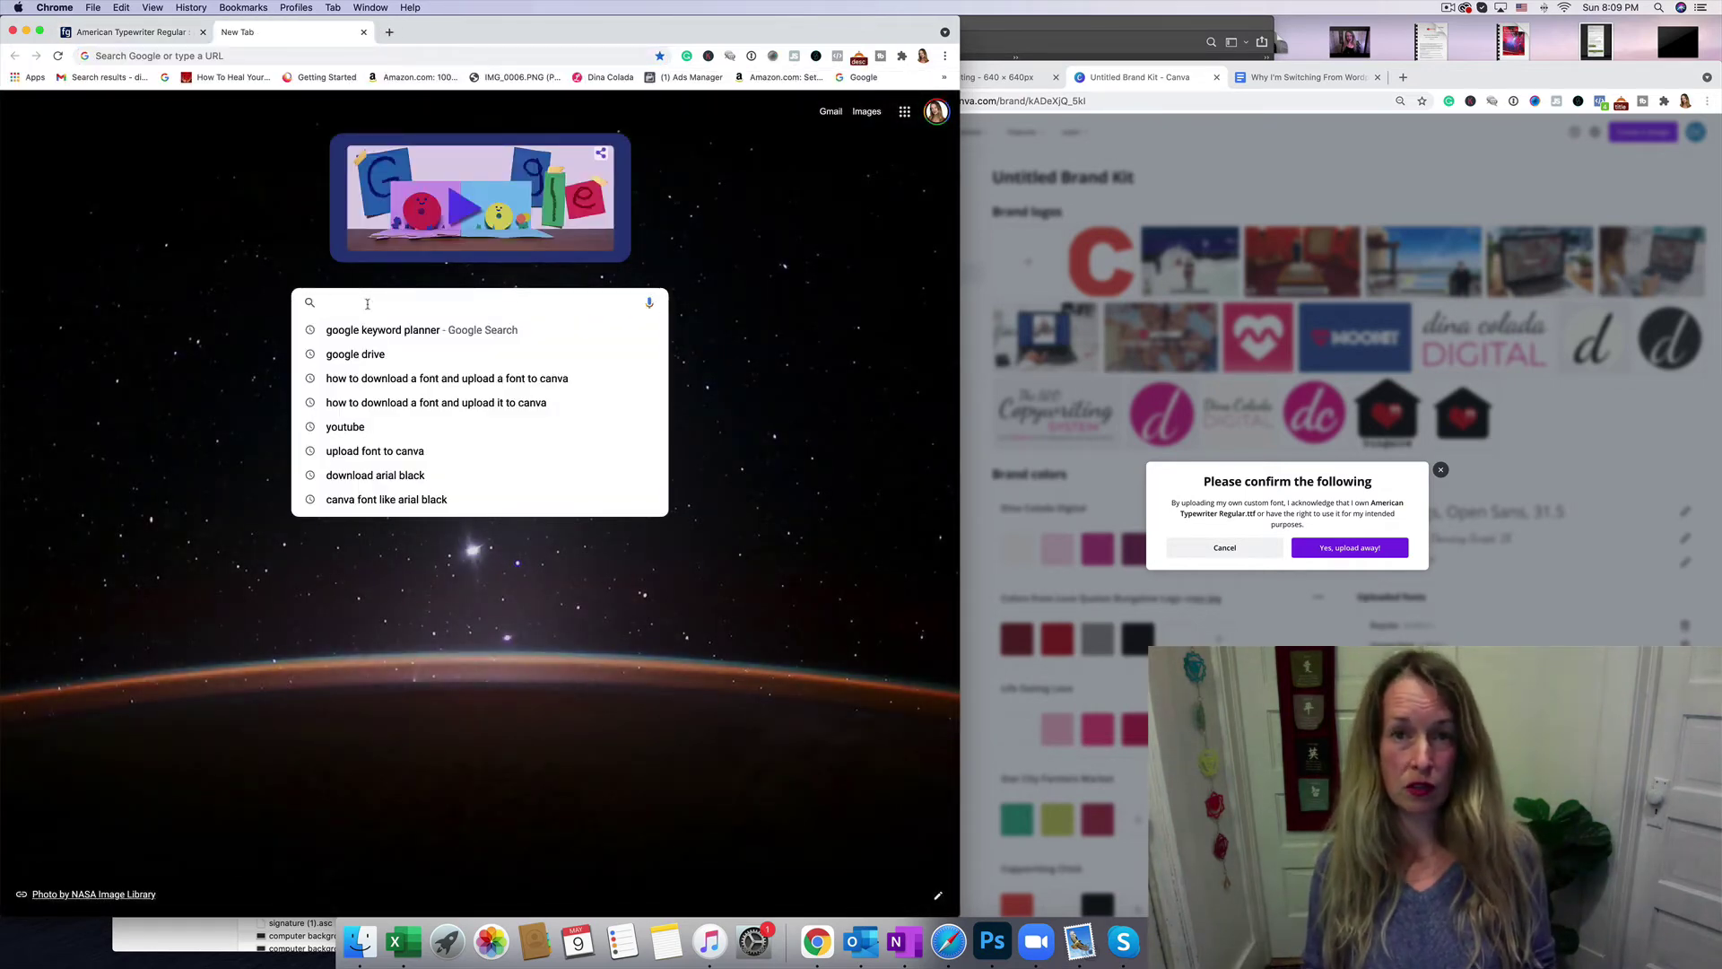
type("is ")
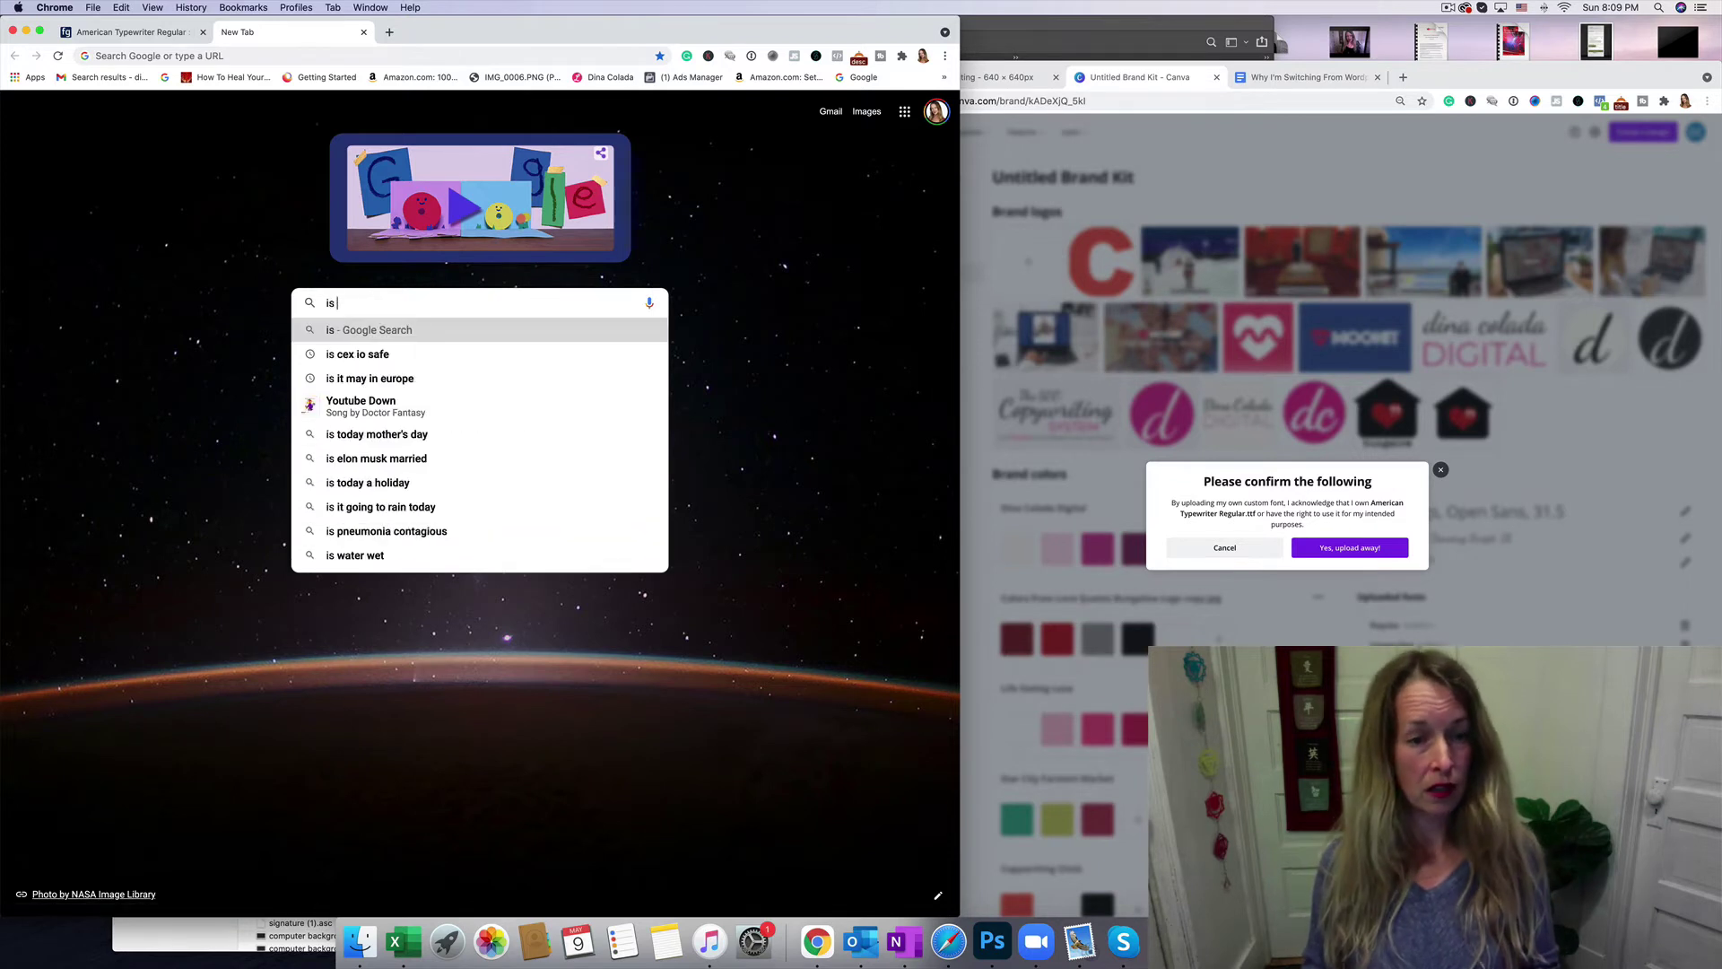
type("american typ")
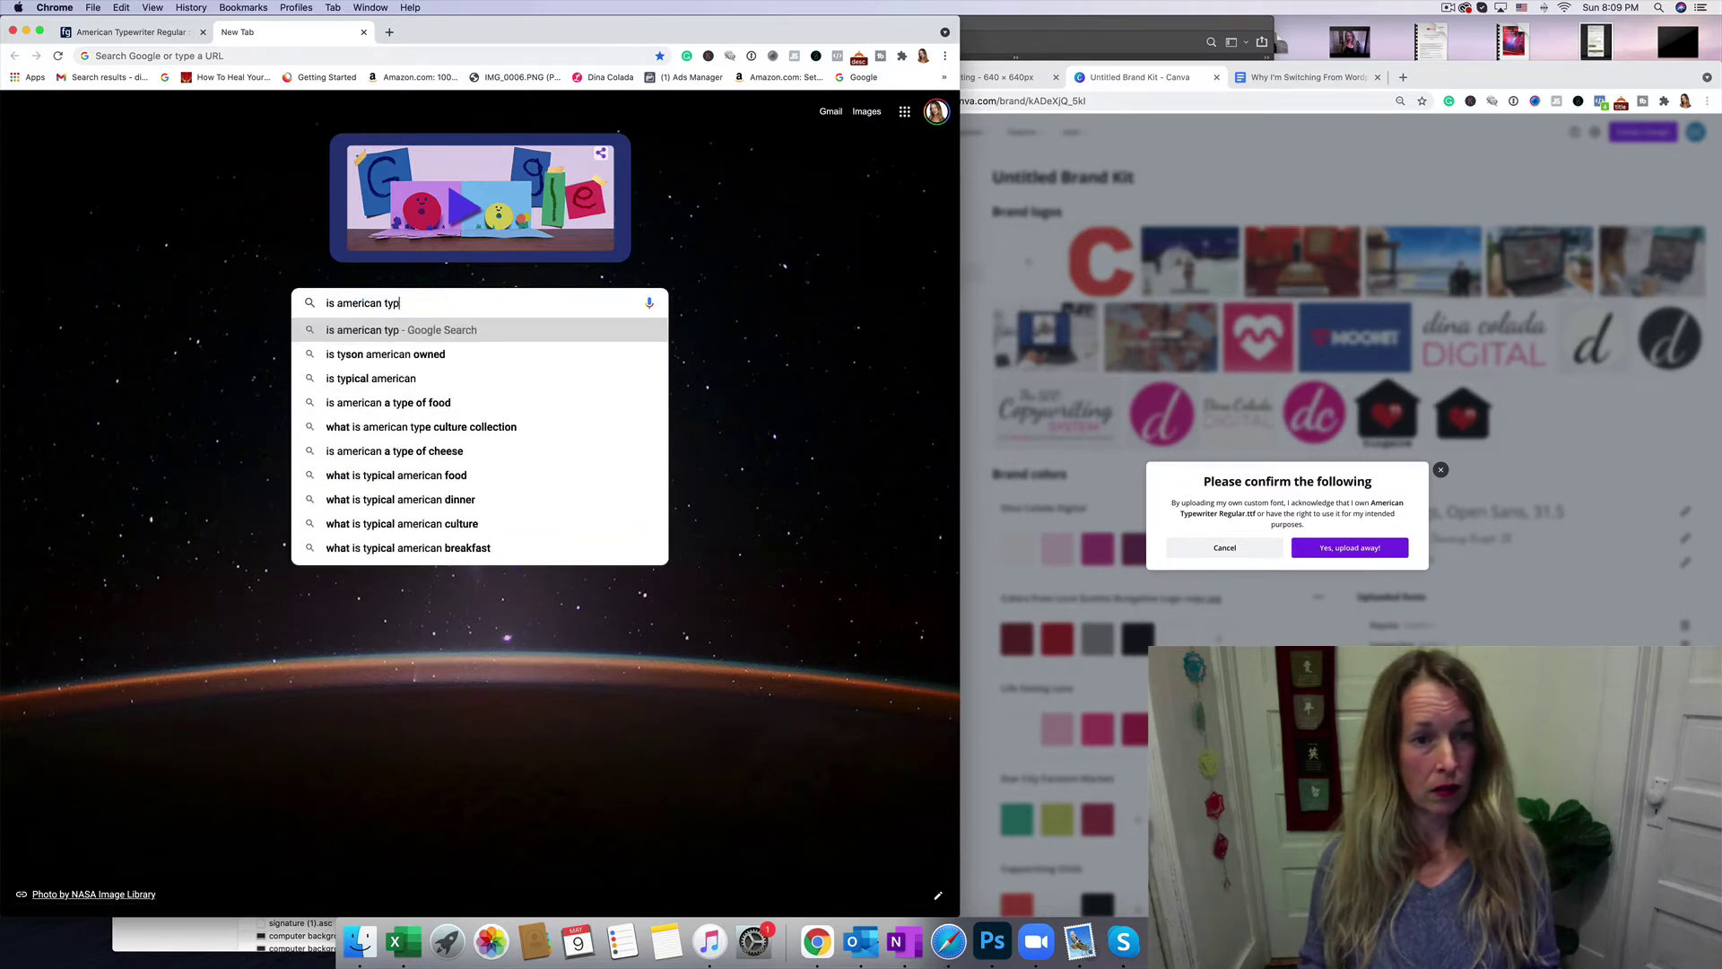
type("ewrite")
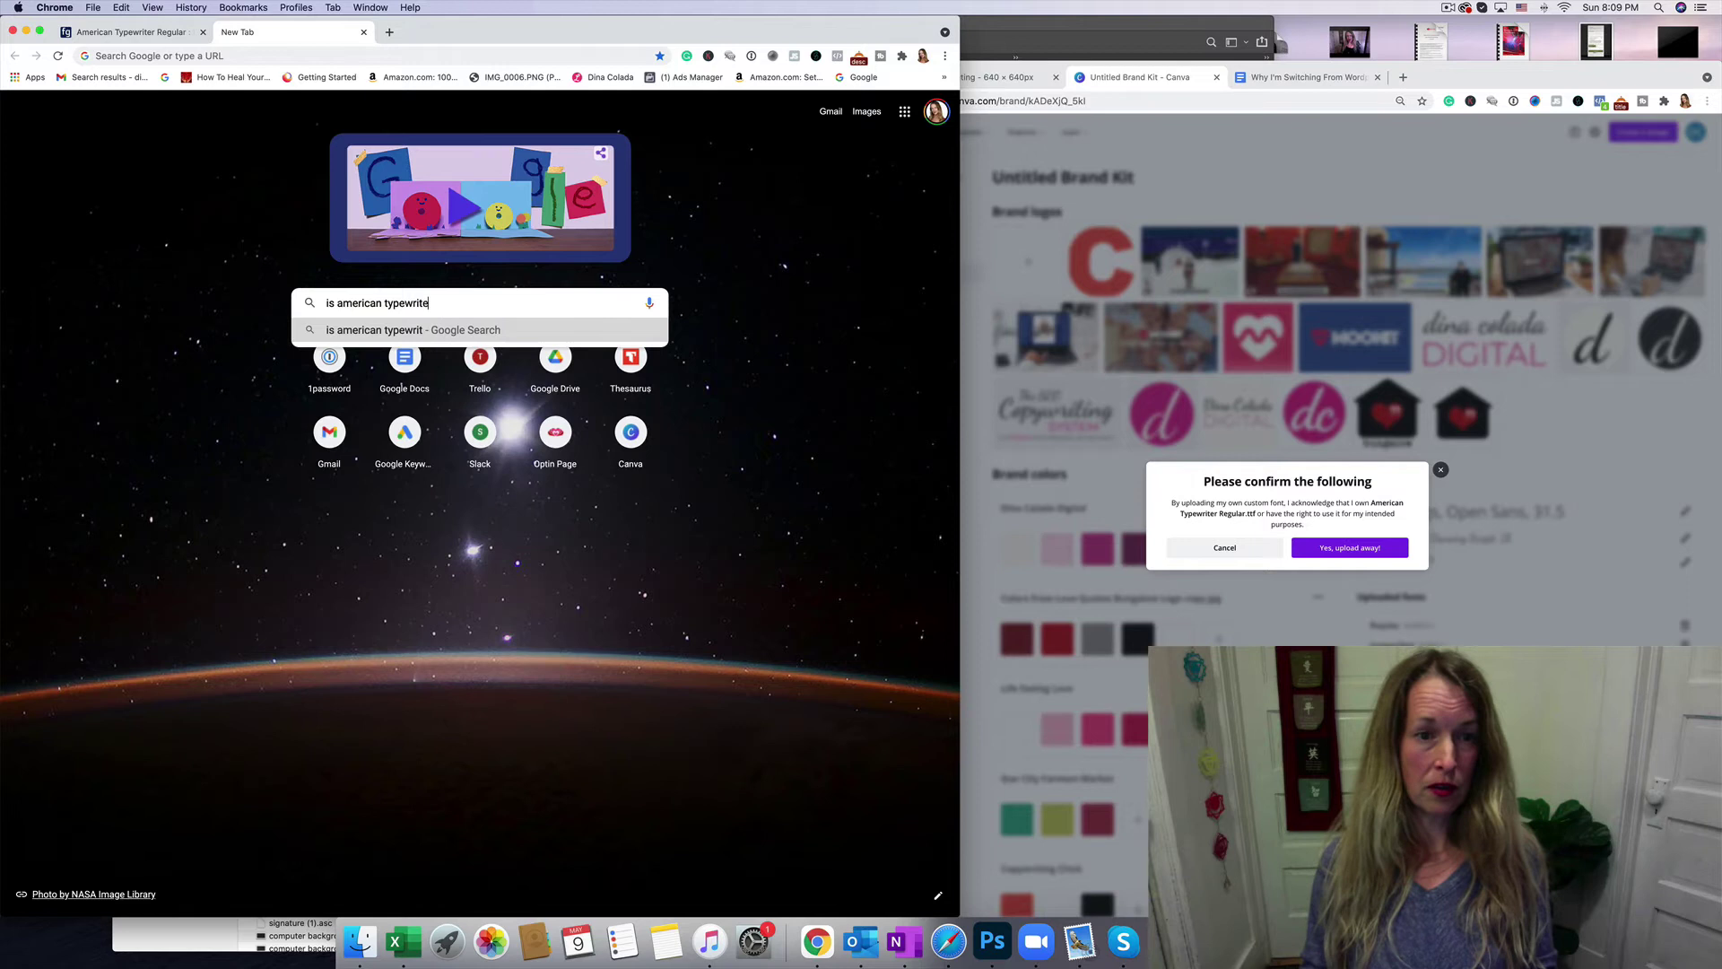
type("r font")
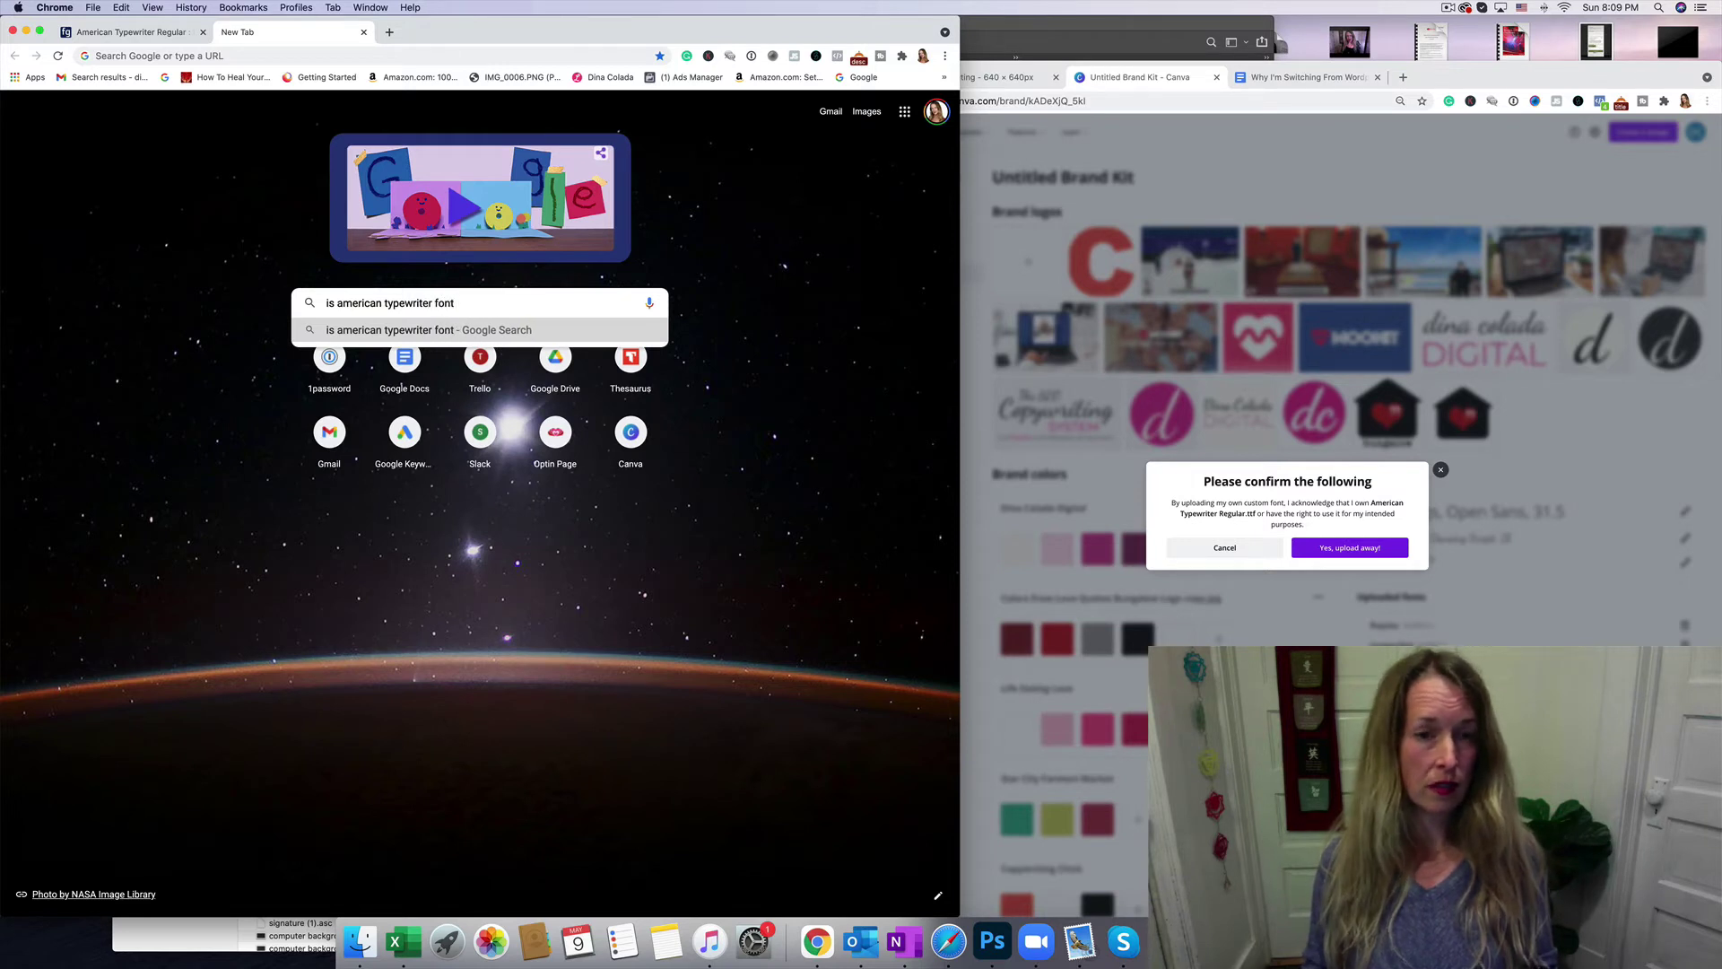
type(" roy")
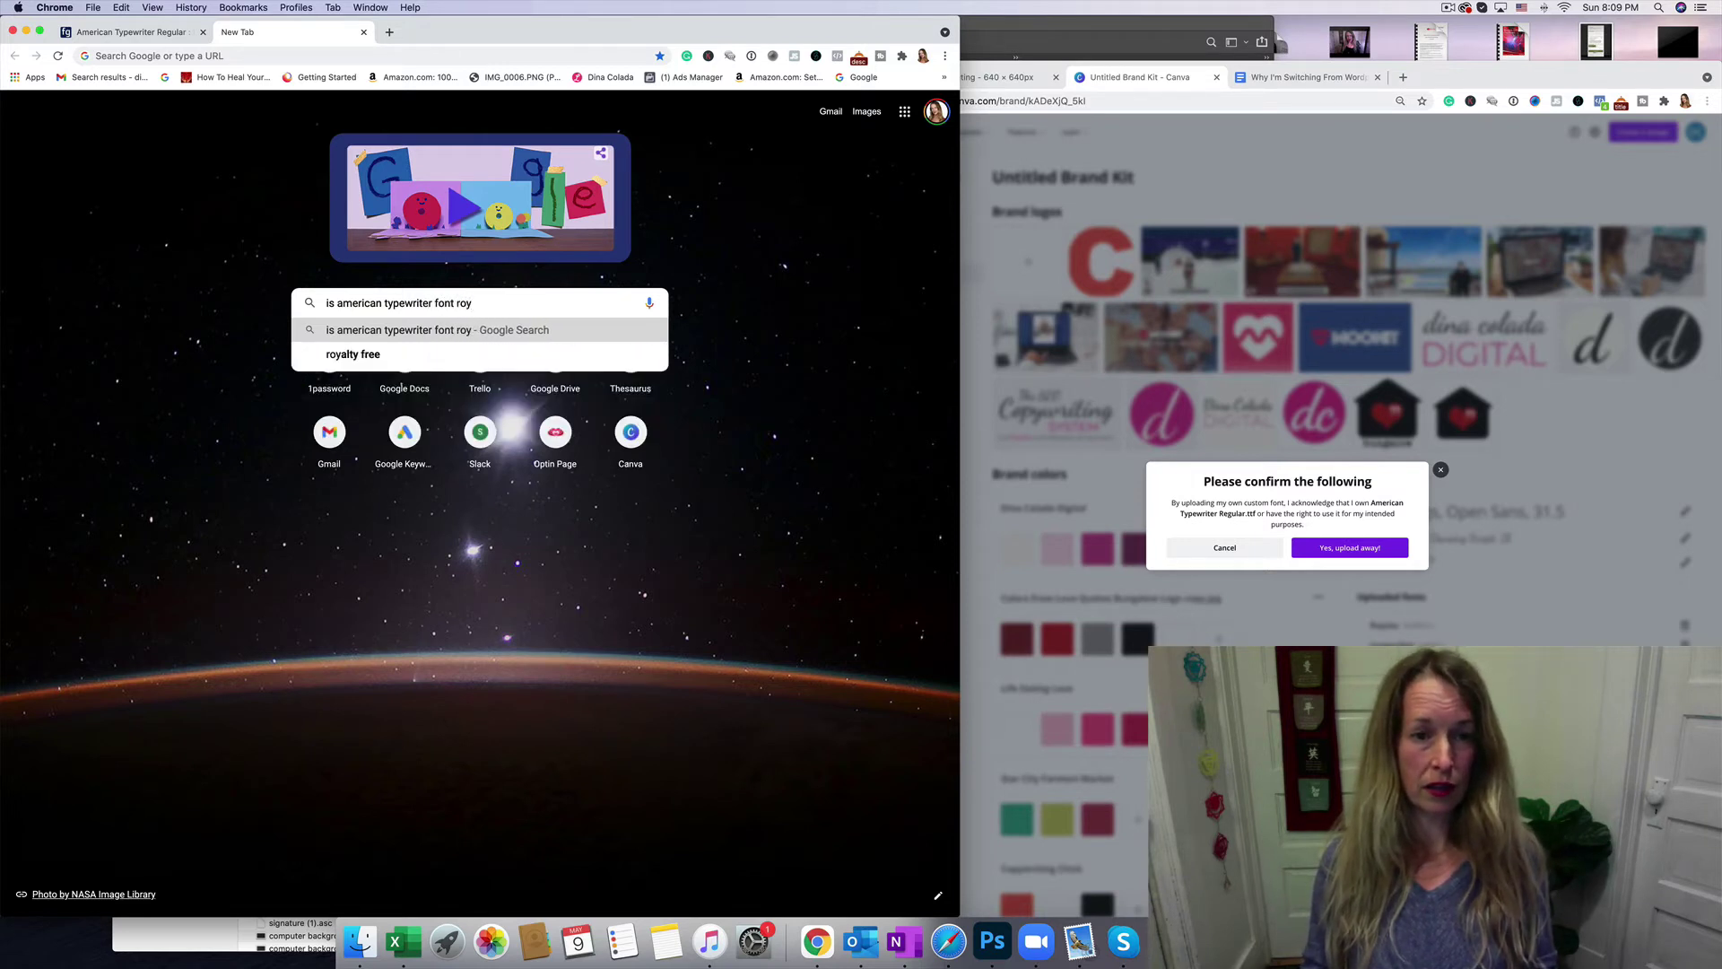
type("alty free")
key("Return")
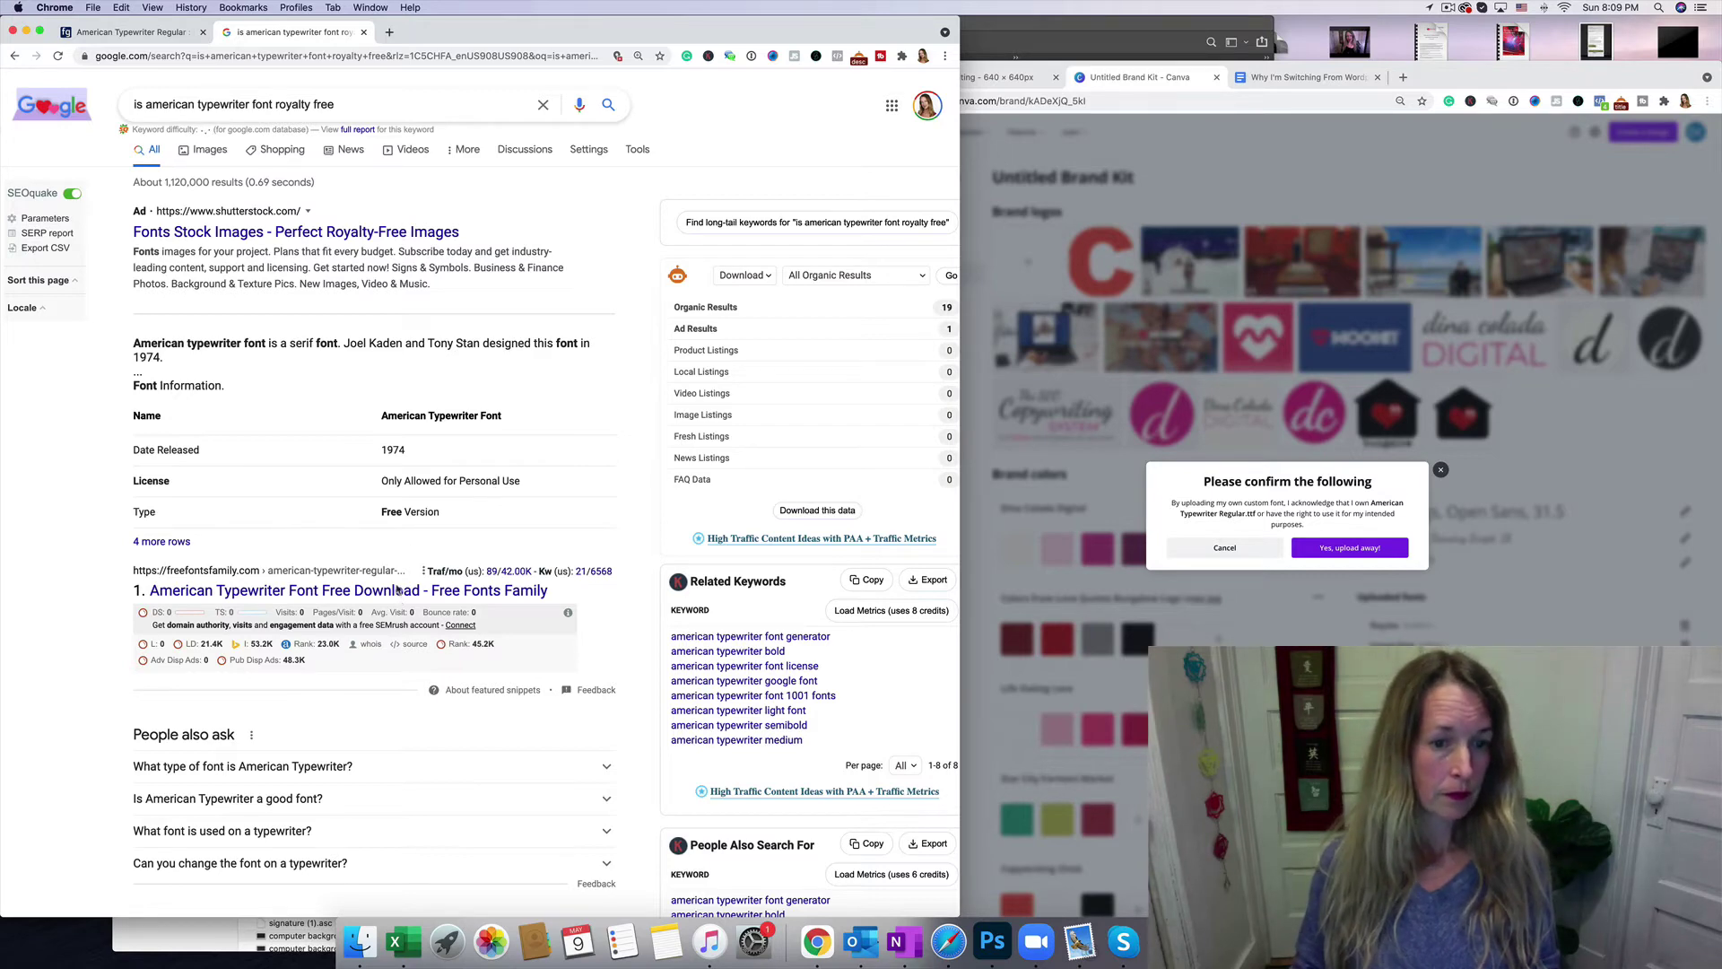
Step: Open the Free Fonts Family 'American Typewriter Font Free Download' result from the search
scroll(330, 481, "down", 5)
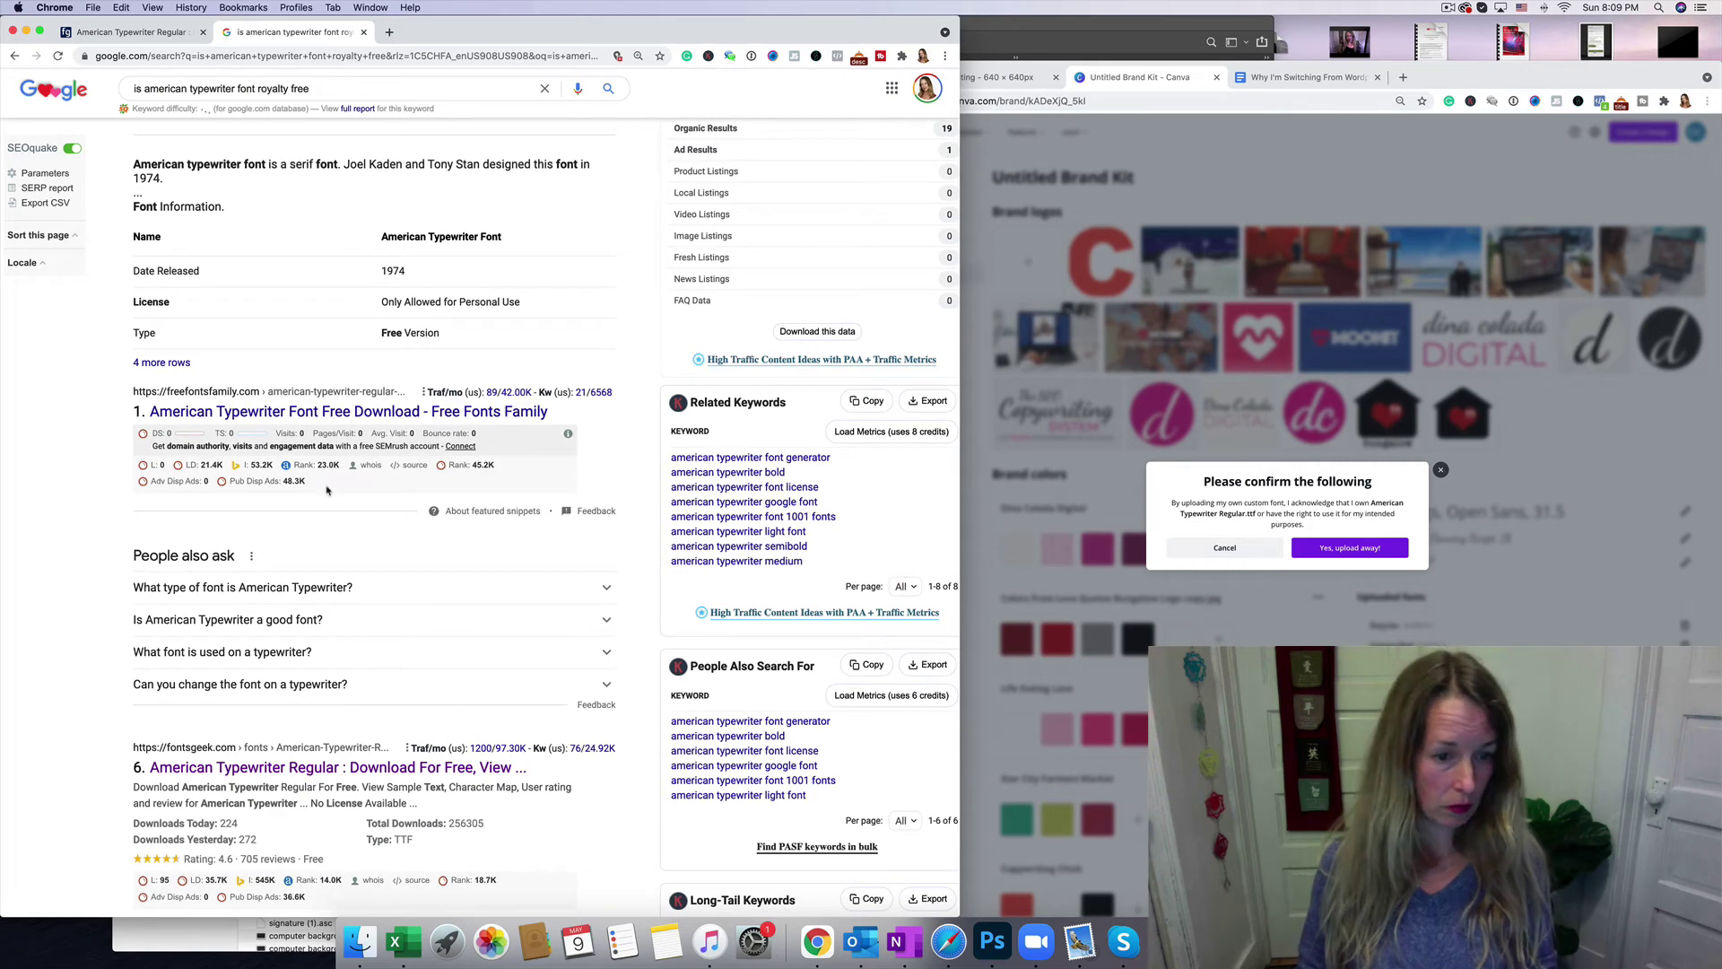
left_click(305, 415)
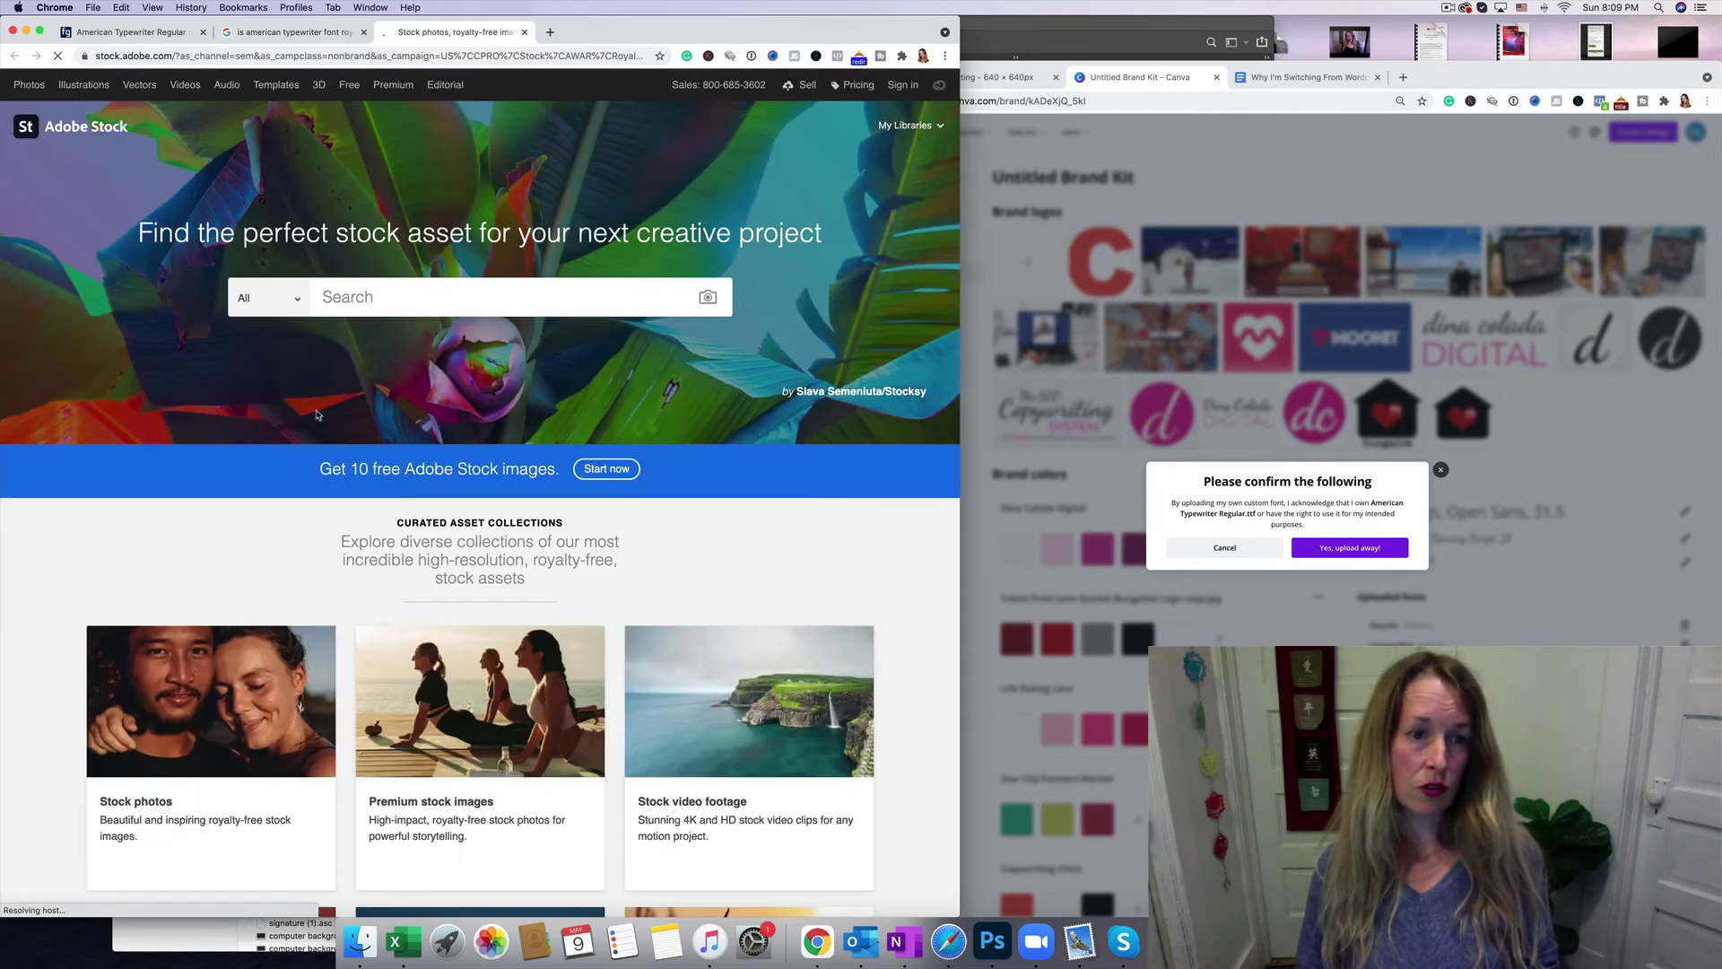
scroll(468, 432, "down", 5)
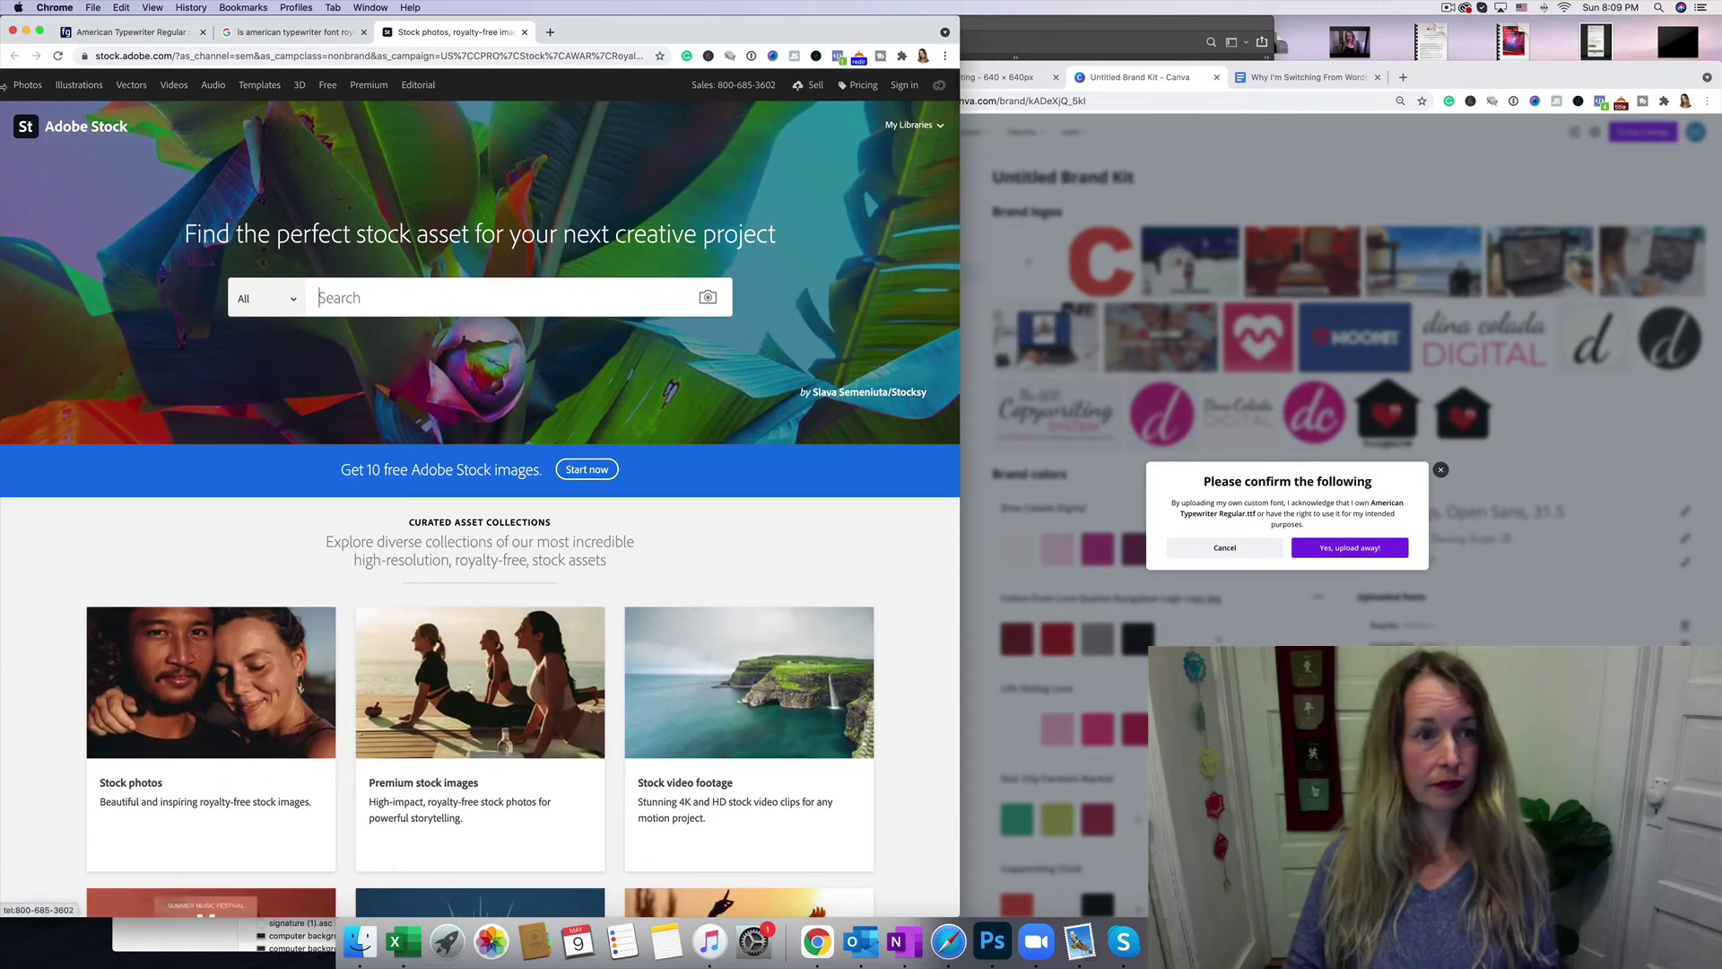
left_click(259, 34)
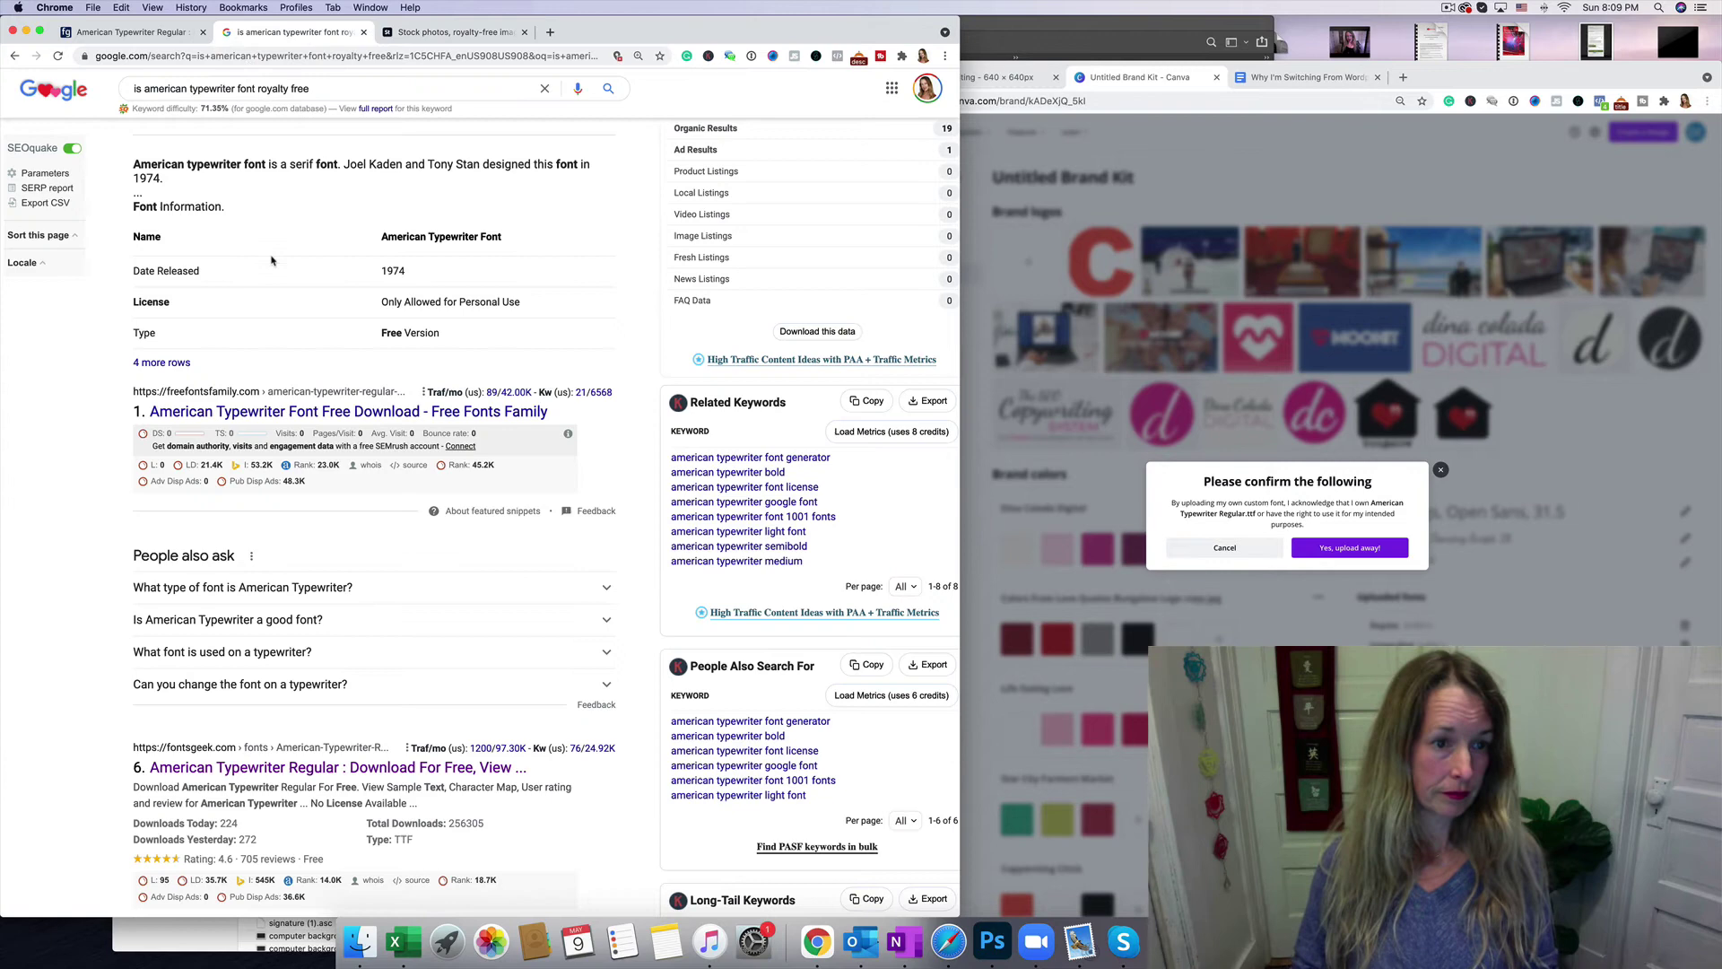
left_click(250, 413)
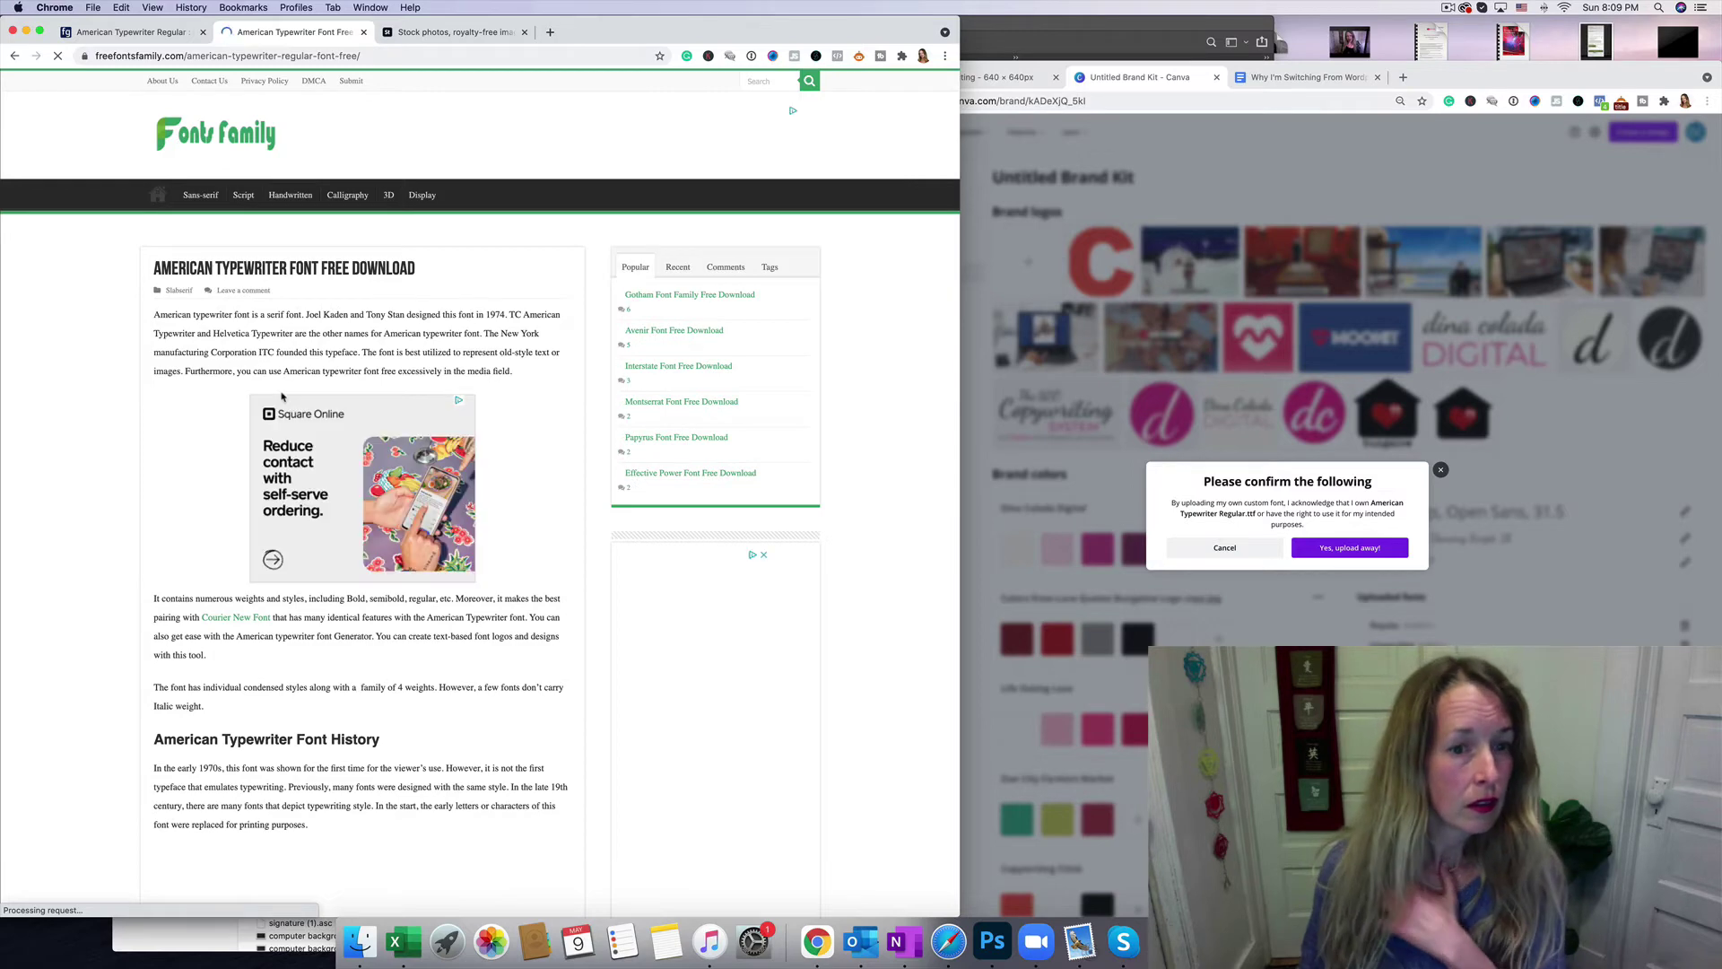
scroll(193, 397, "down", 5)
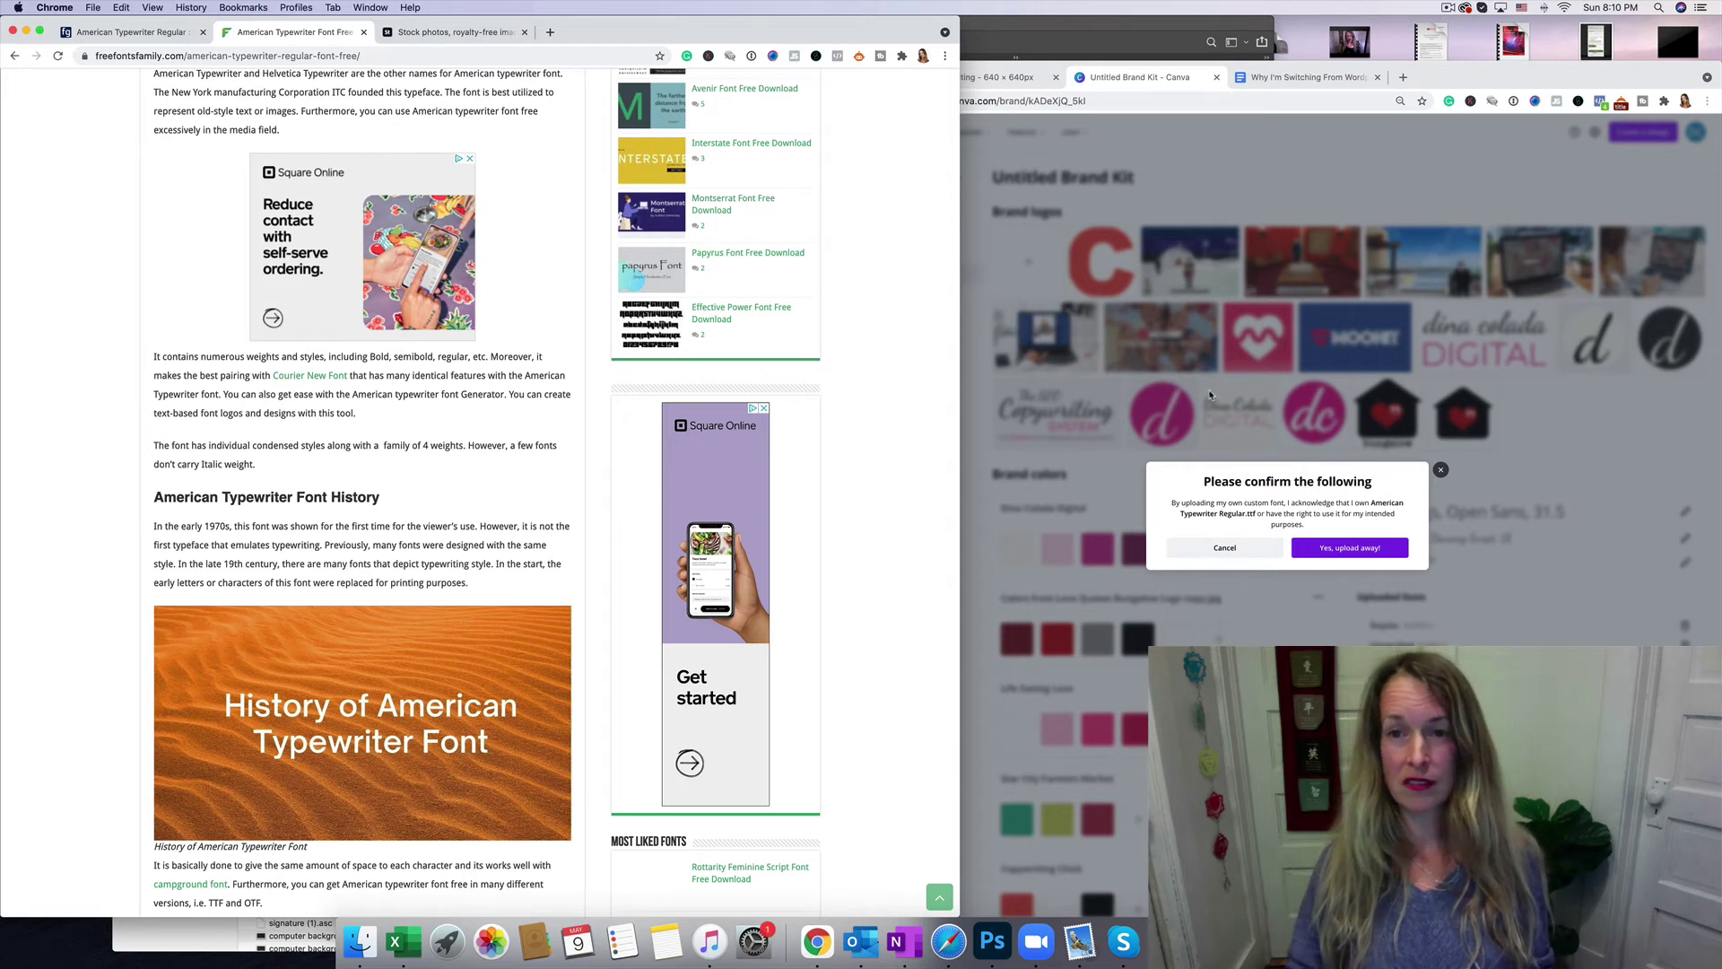
Step: Confirm 'Yes, upload away!' so American Typewriter appears as a Regular uploaded font
left_click(1198, 216)
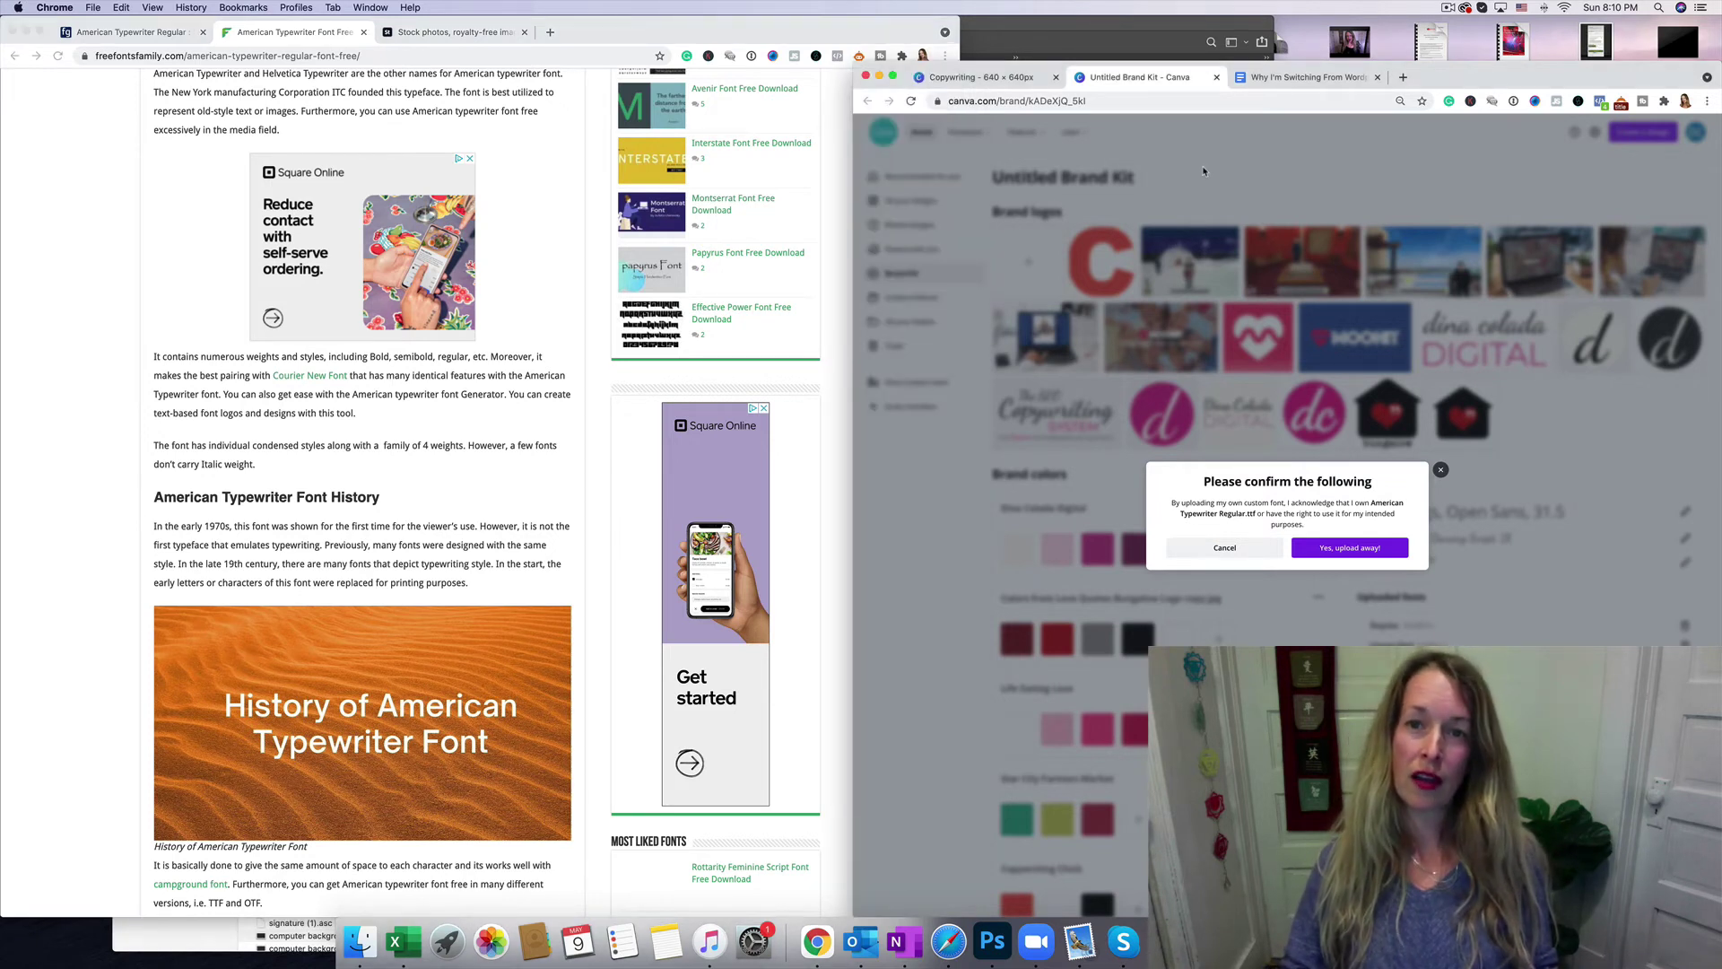
left_click_drag(1416, 83, 1411, 7)
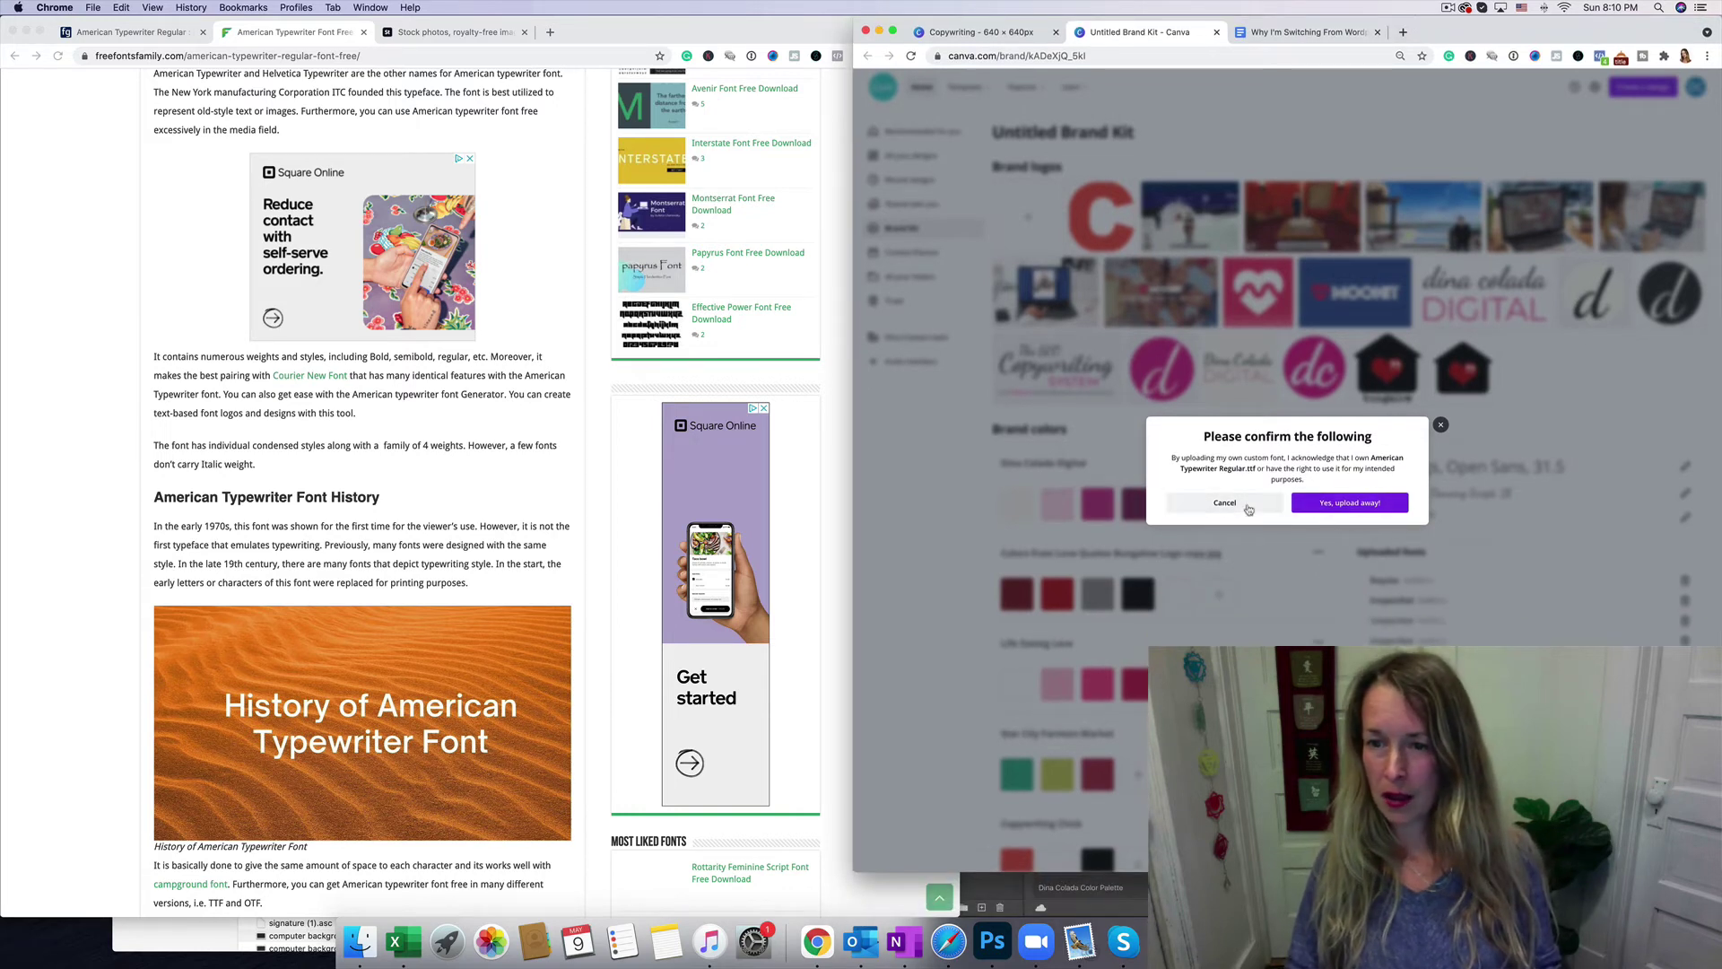
left_click(1350, 503)
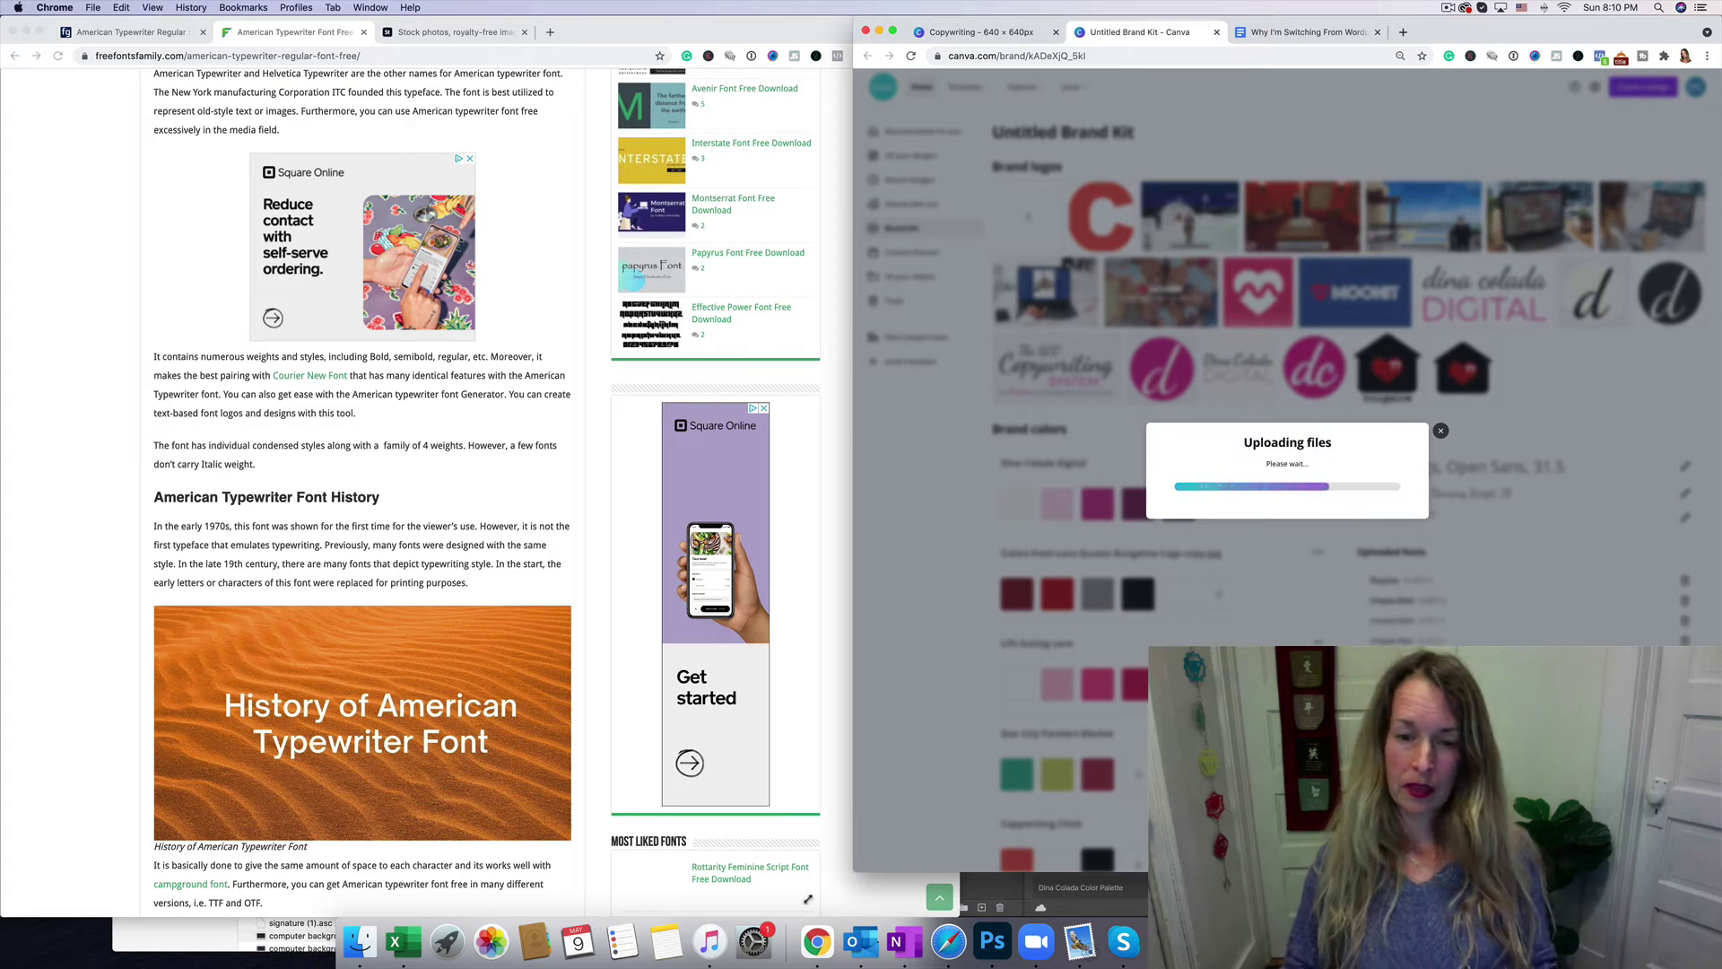
left_click_drag(853, 871, 764, 900)
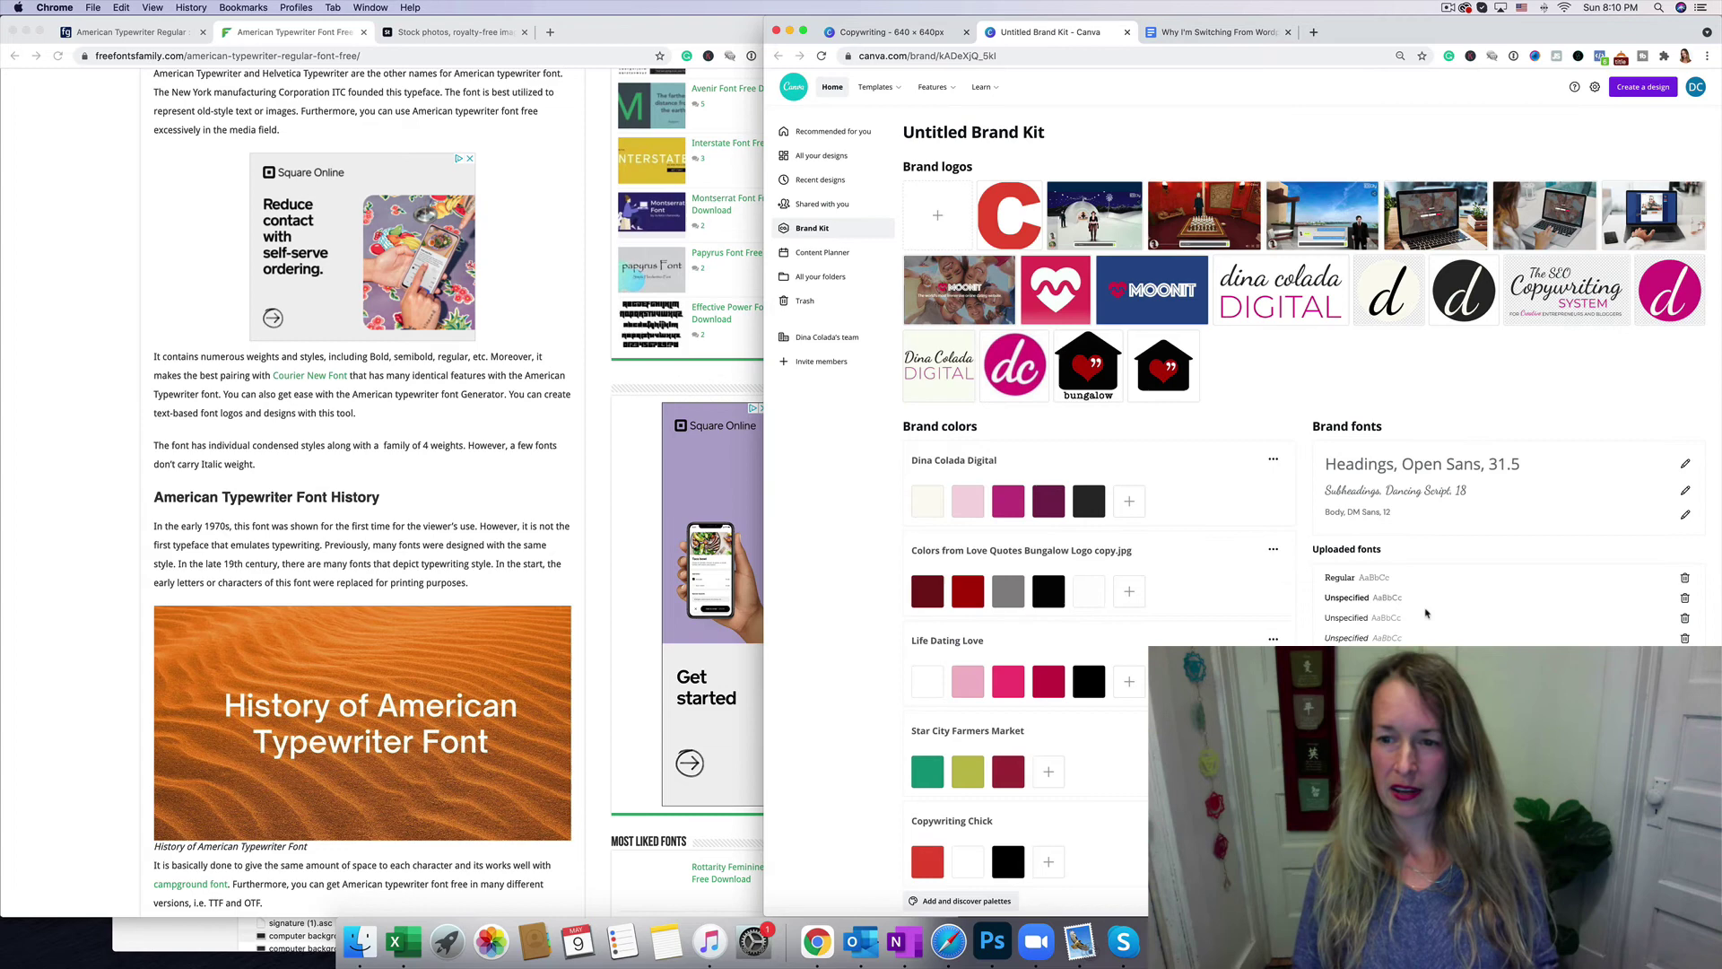
scroll(1337, 567, "down", 1)
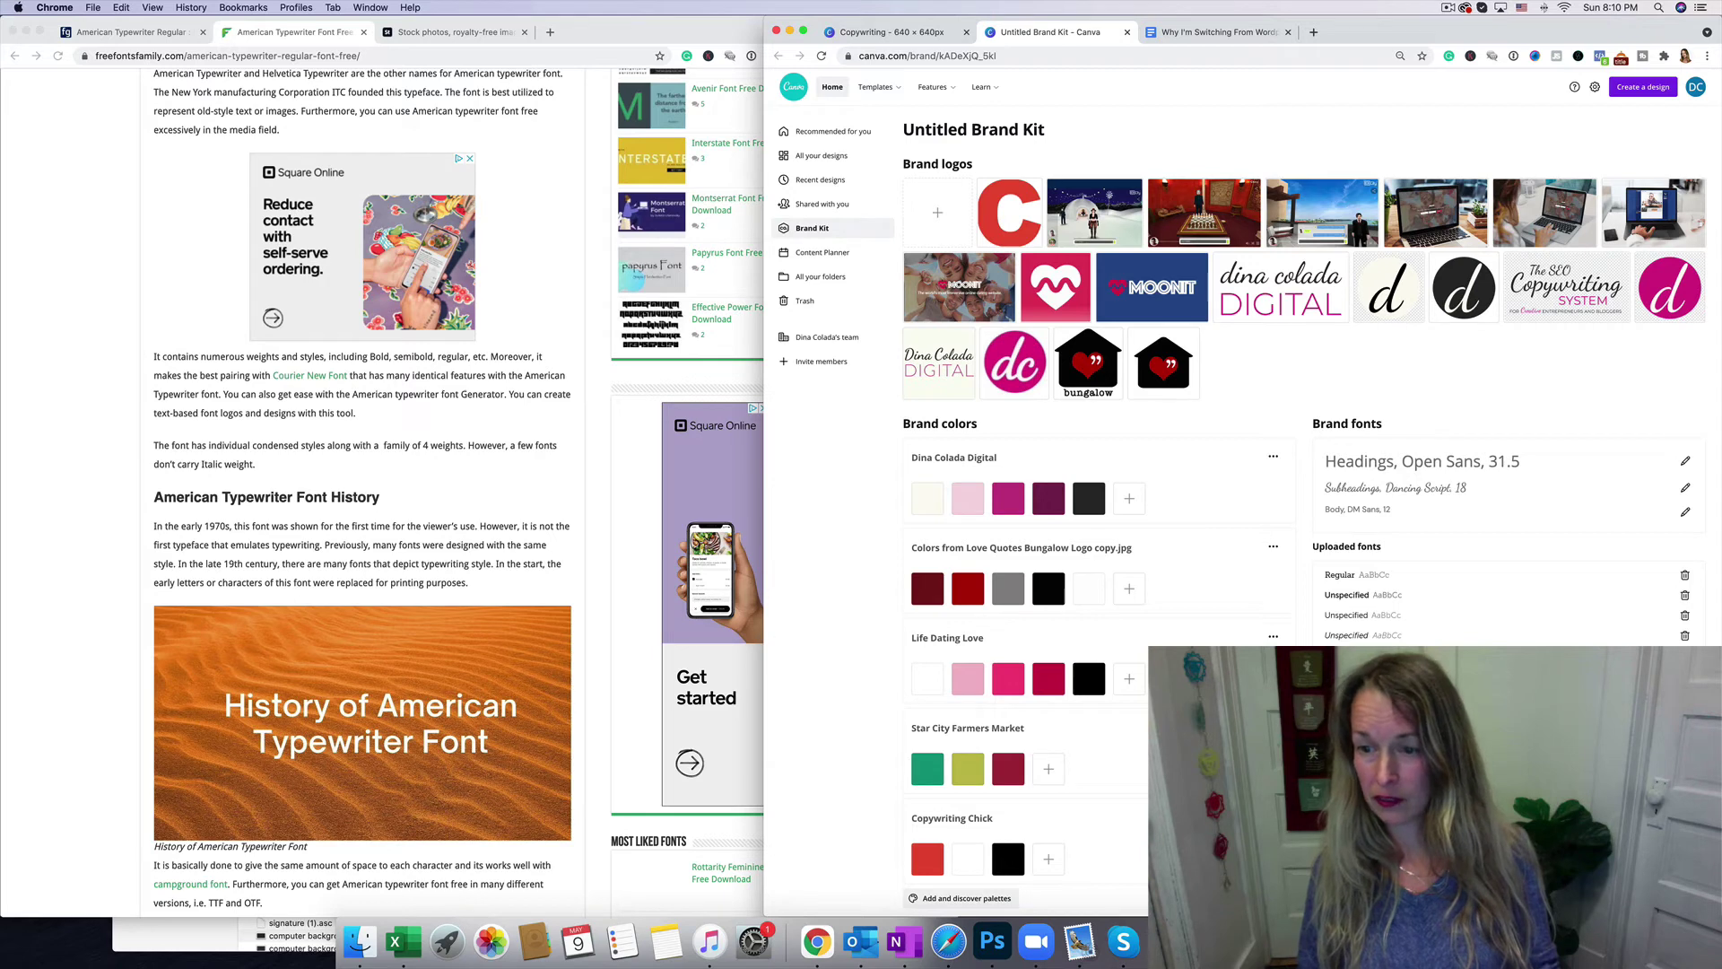
Step: Search Google for 'download arial black' and open the download-free-fonts.com Arial Black Regular page
left_click(90, 307)
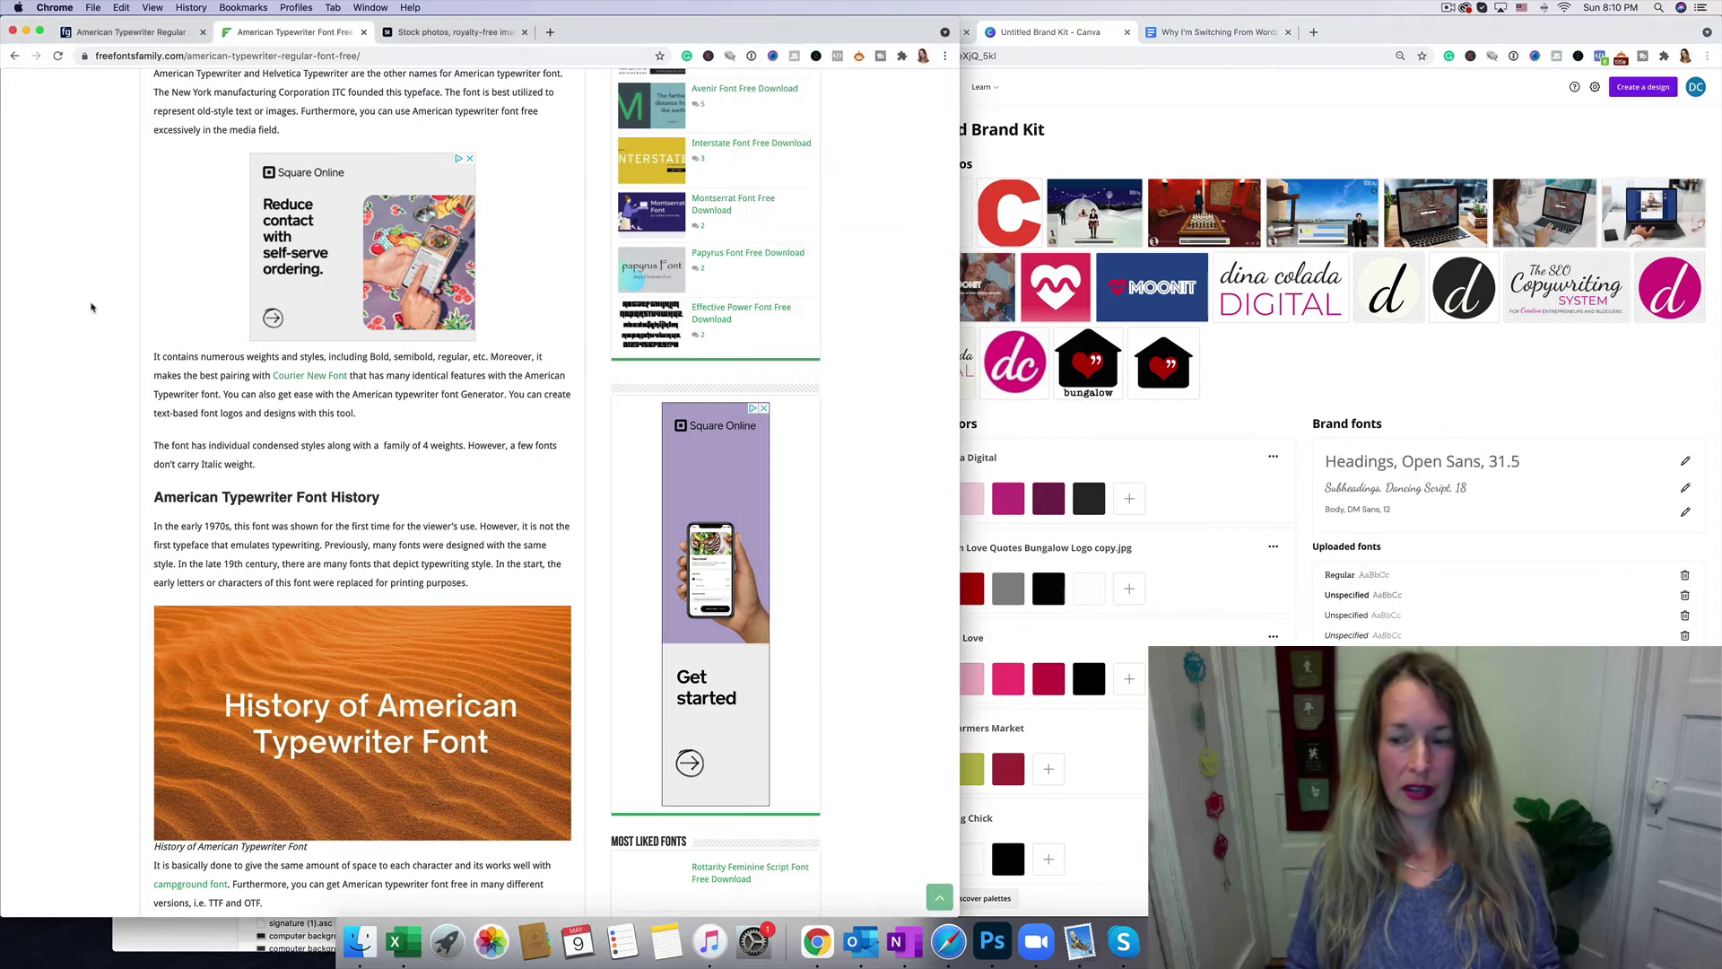
left_click(475, 32)
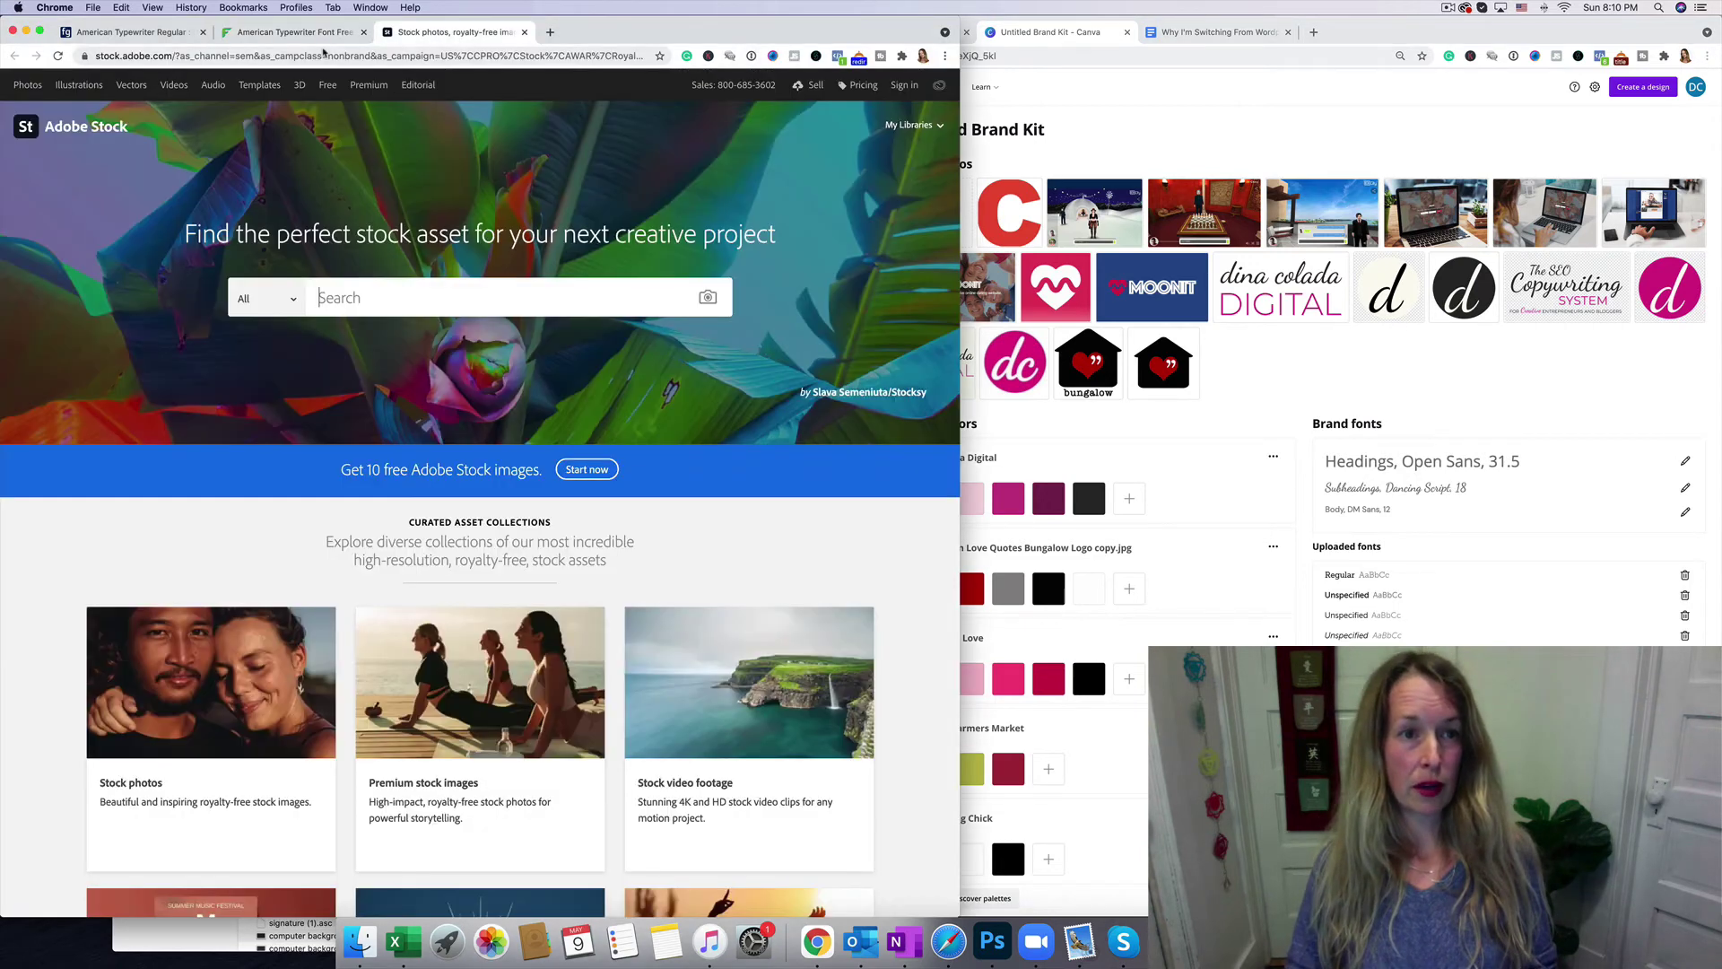
left_click(366, 56)
type("download ")
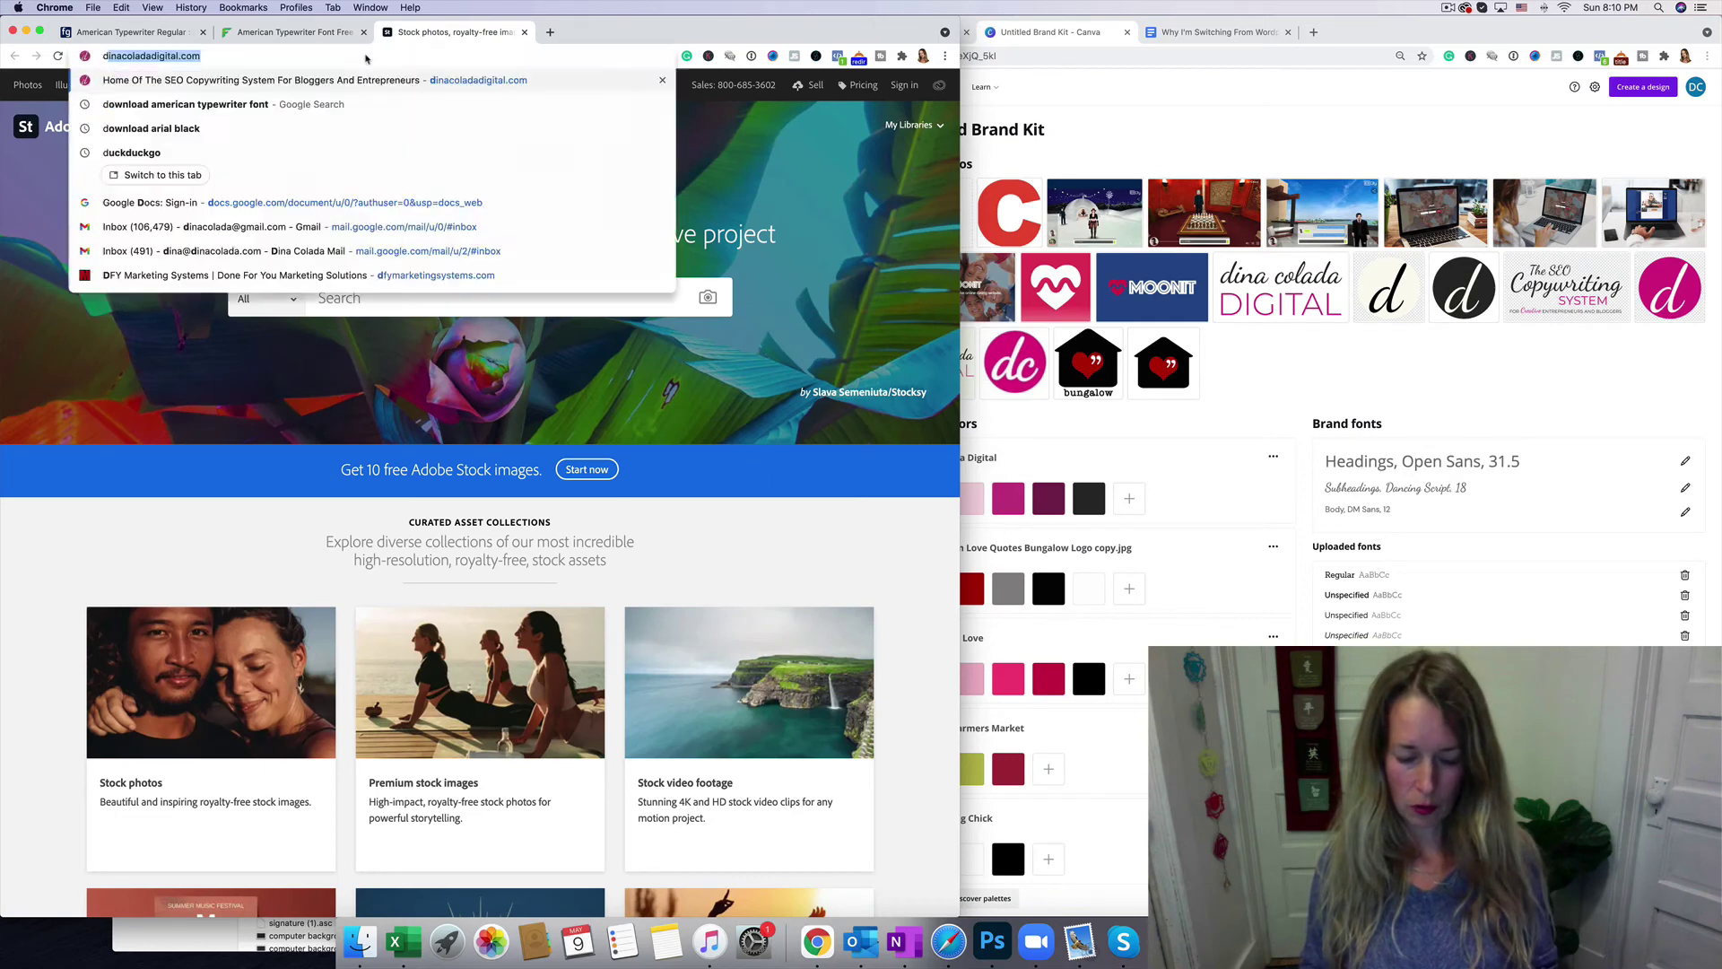
type("arial black")
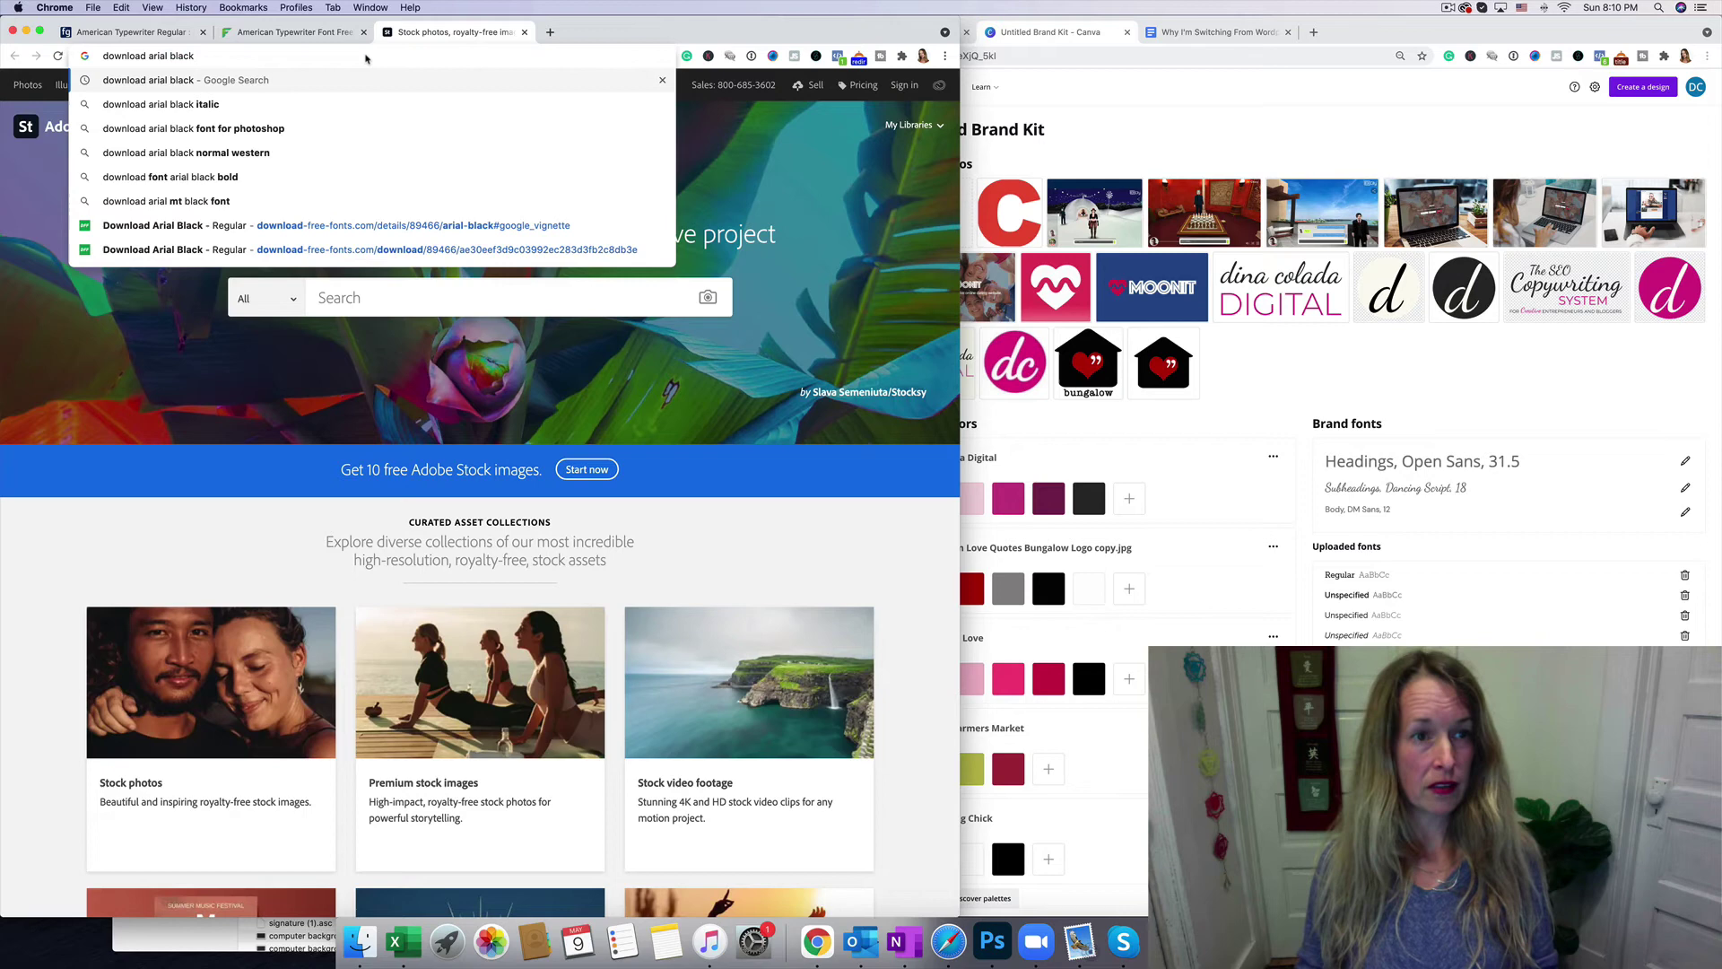
key("Return")
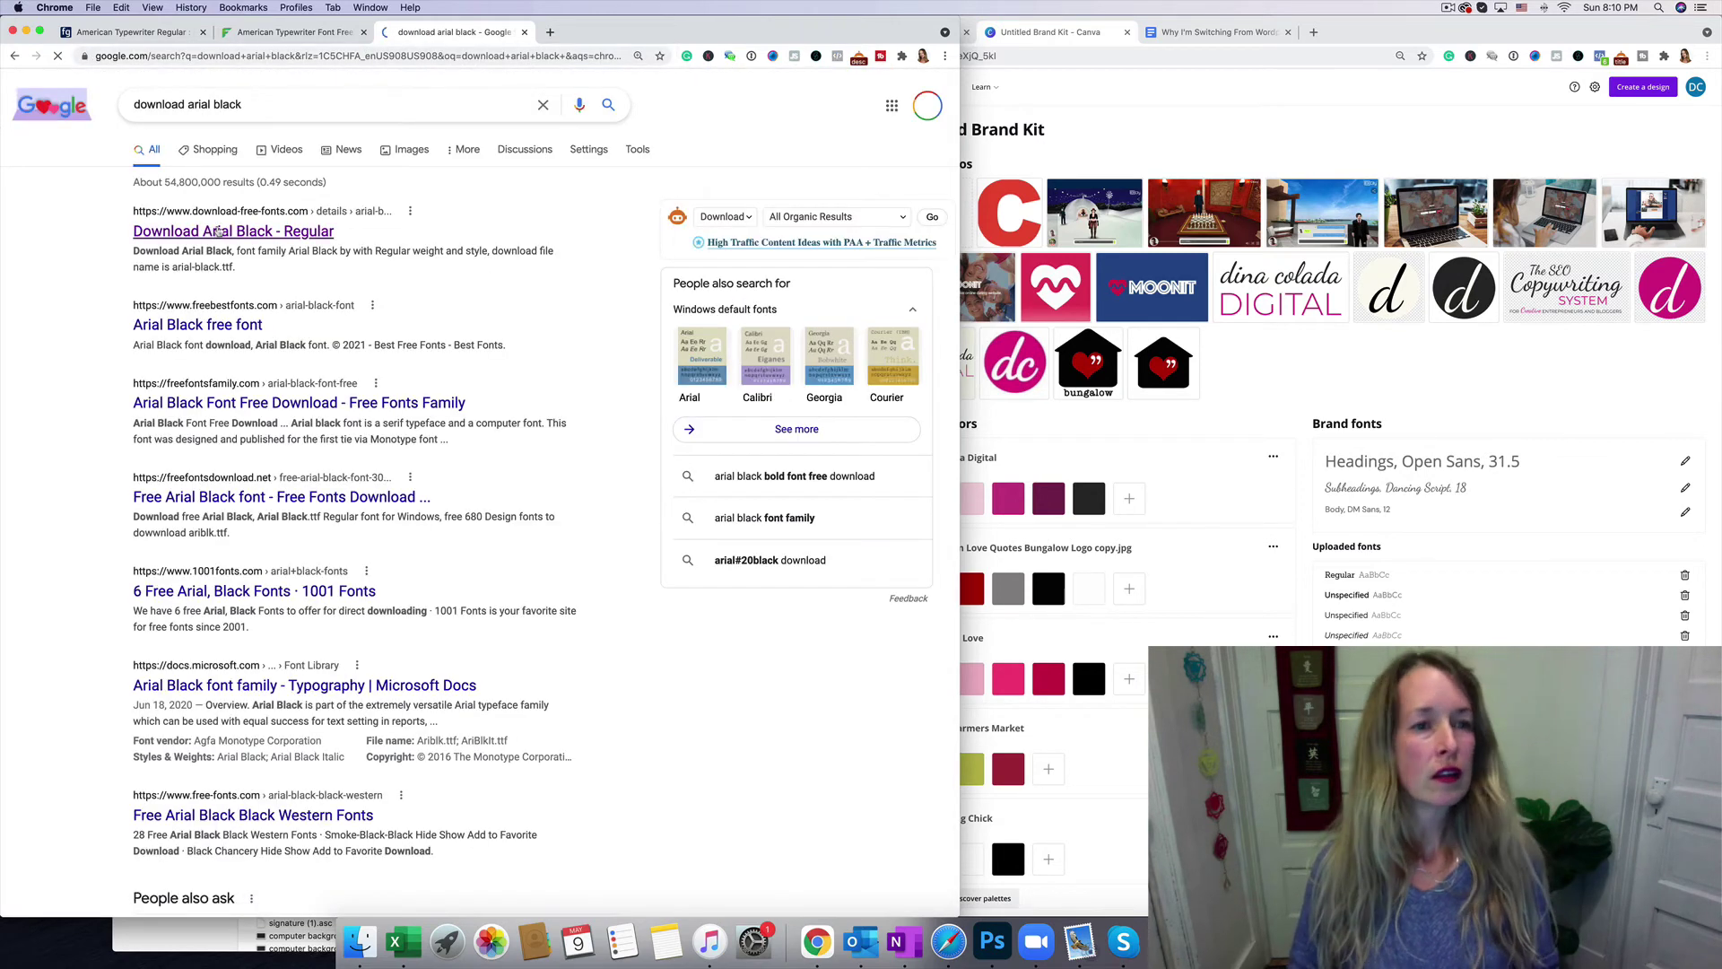
left_click(219, 231)
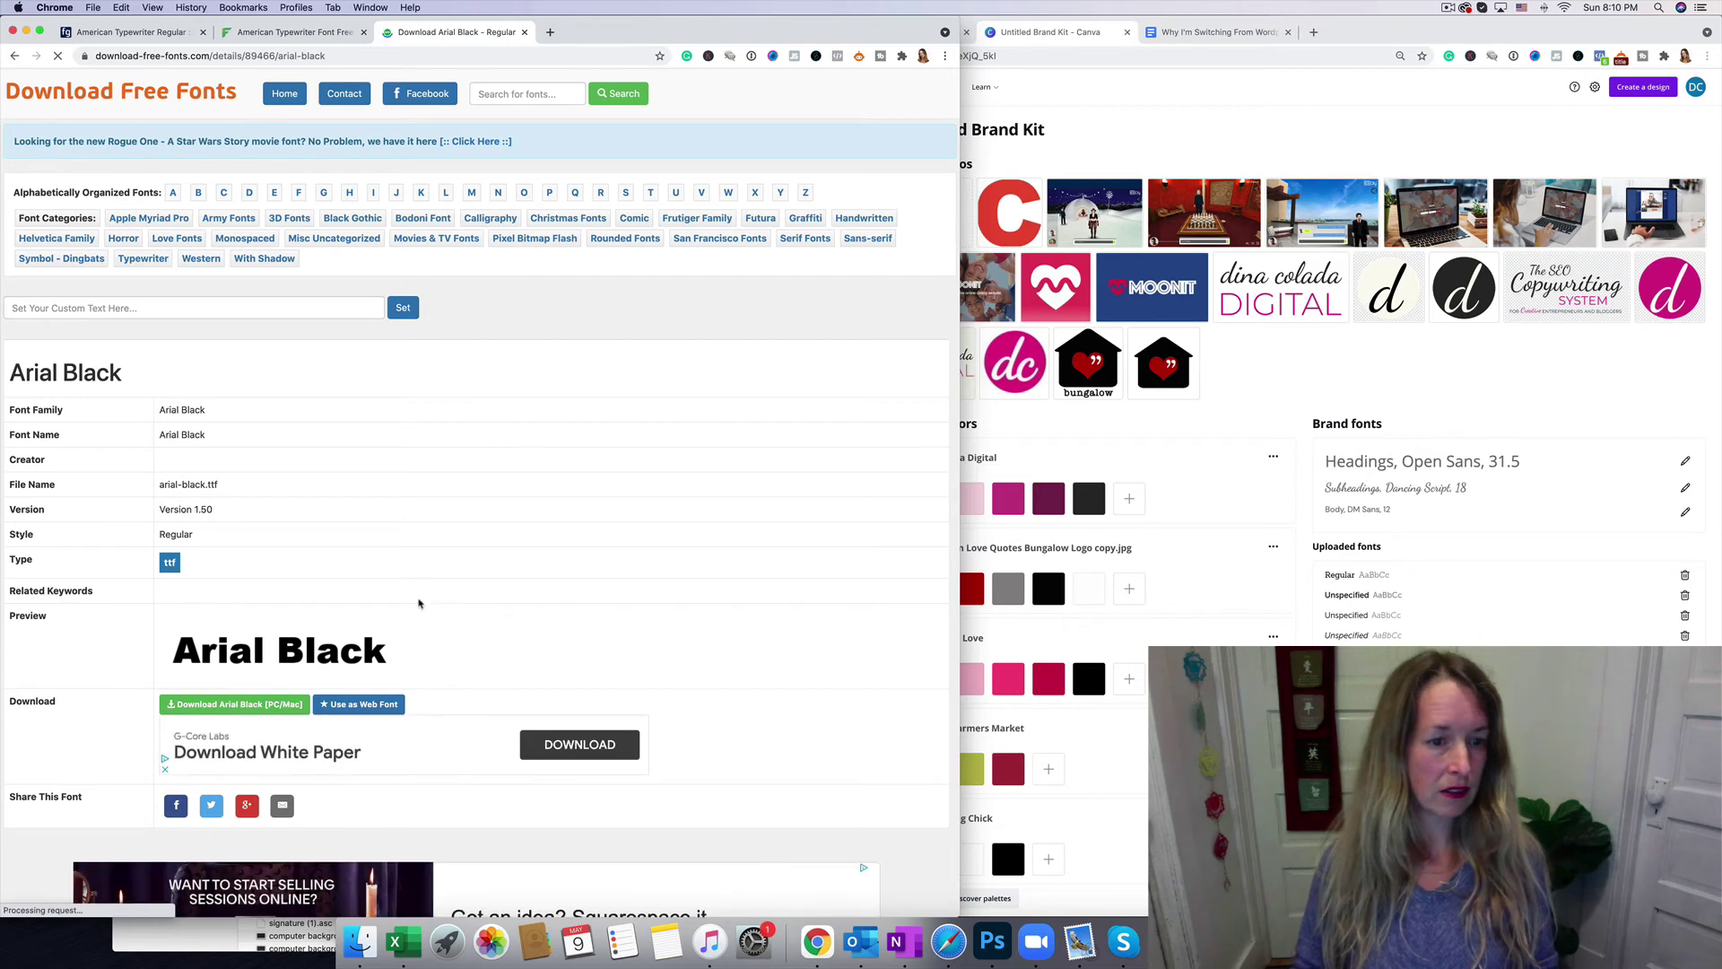
Step: Download the Arial Black font file, preview it in Font Book, and return to Canva's Brand Kit
left_click(210, 707)
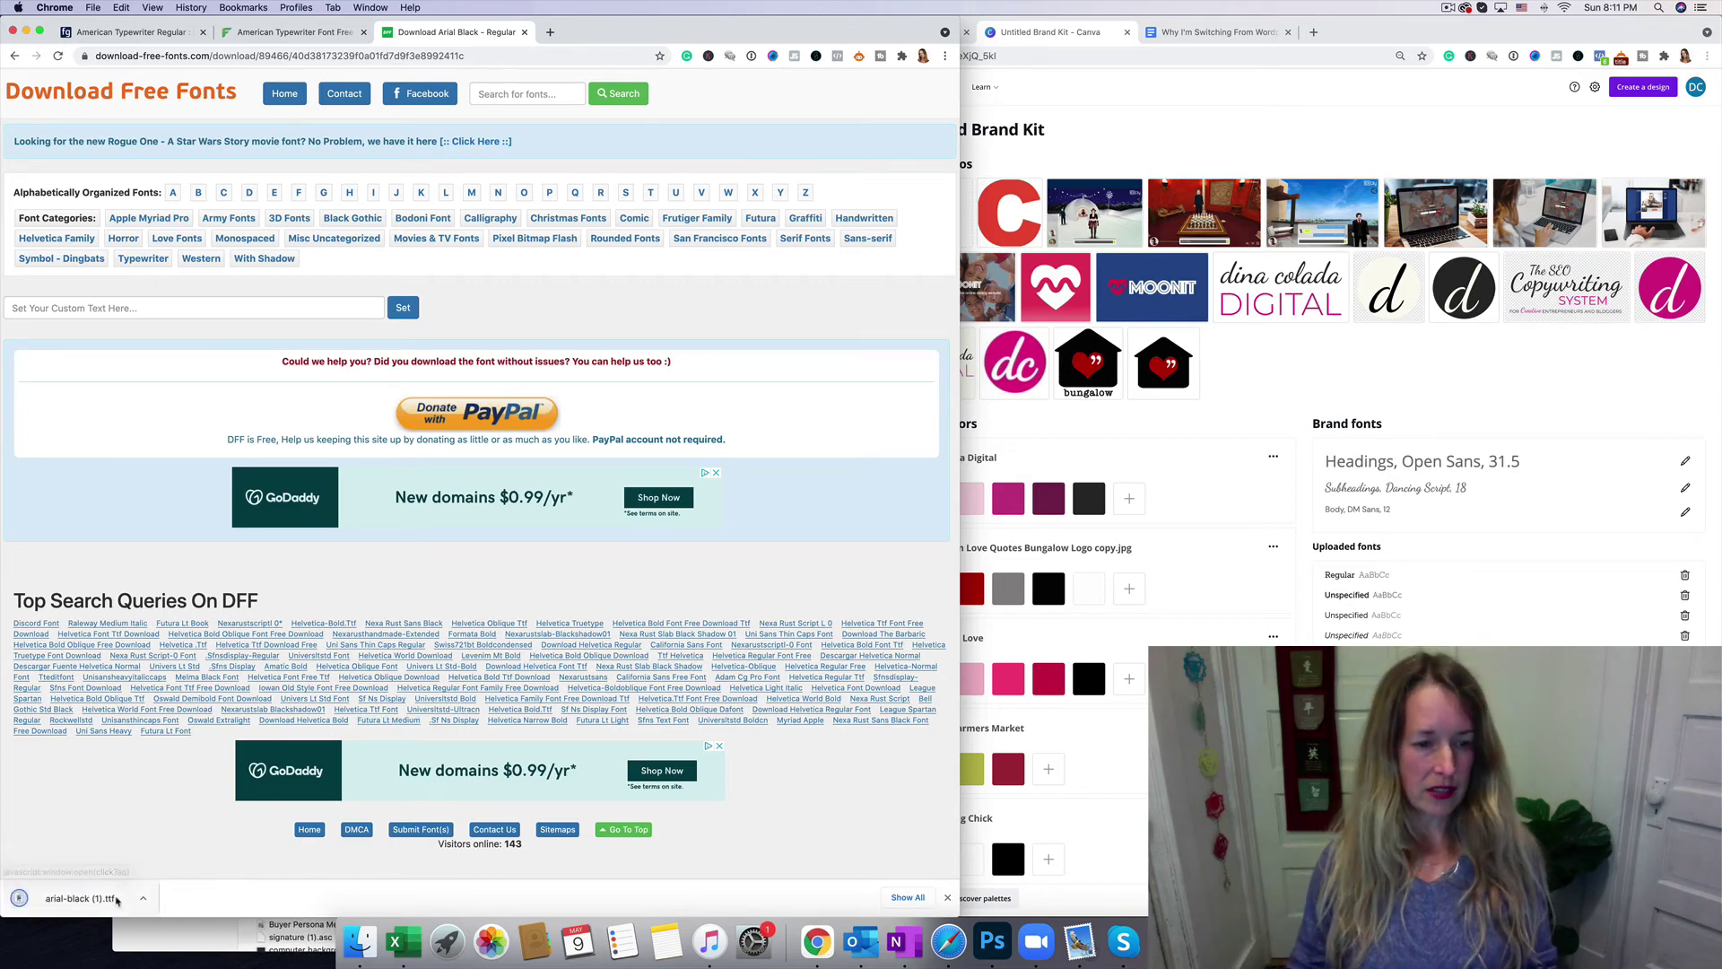
left_click(80, 899)
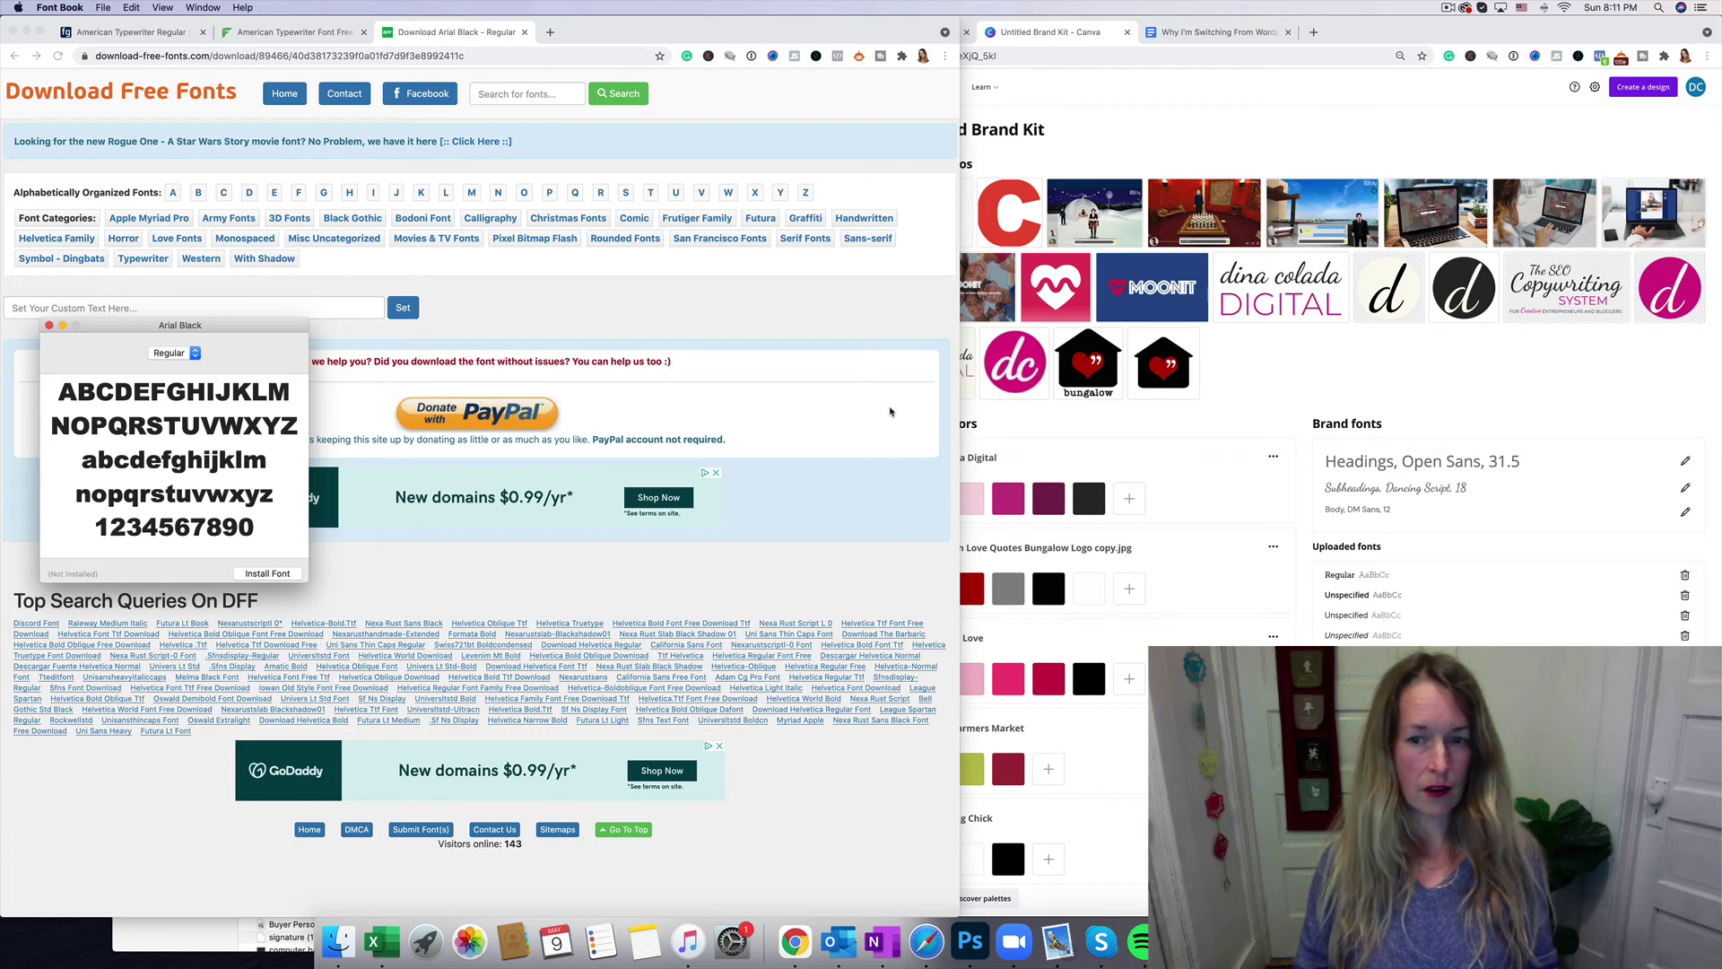
left_click(1198, 508)
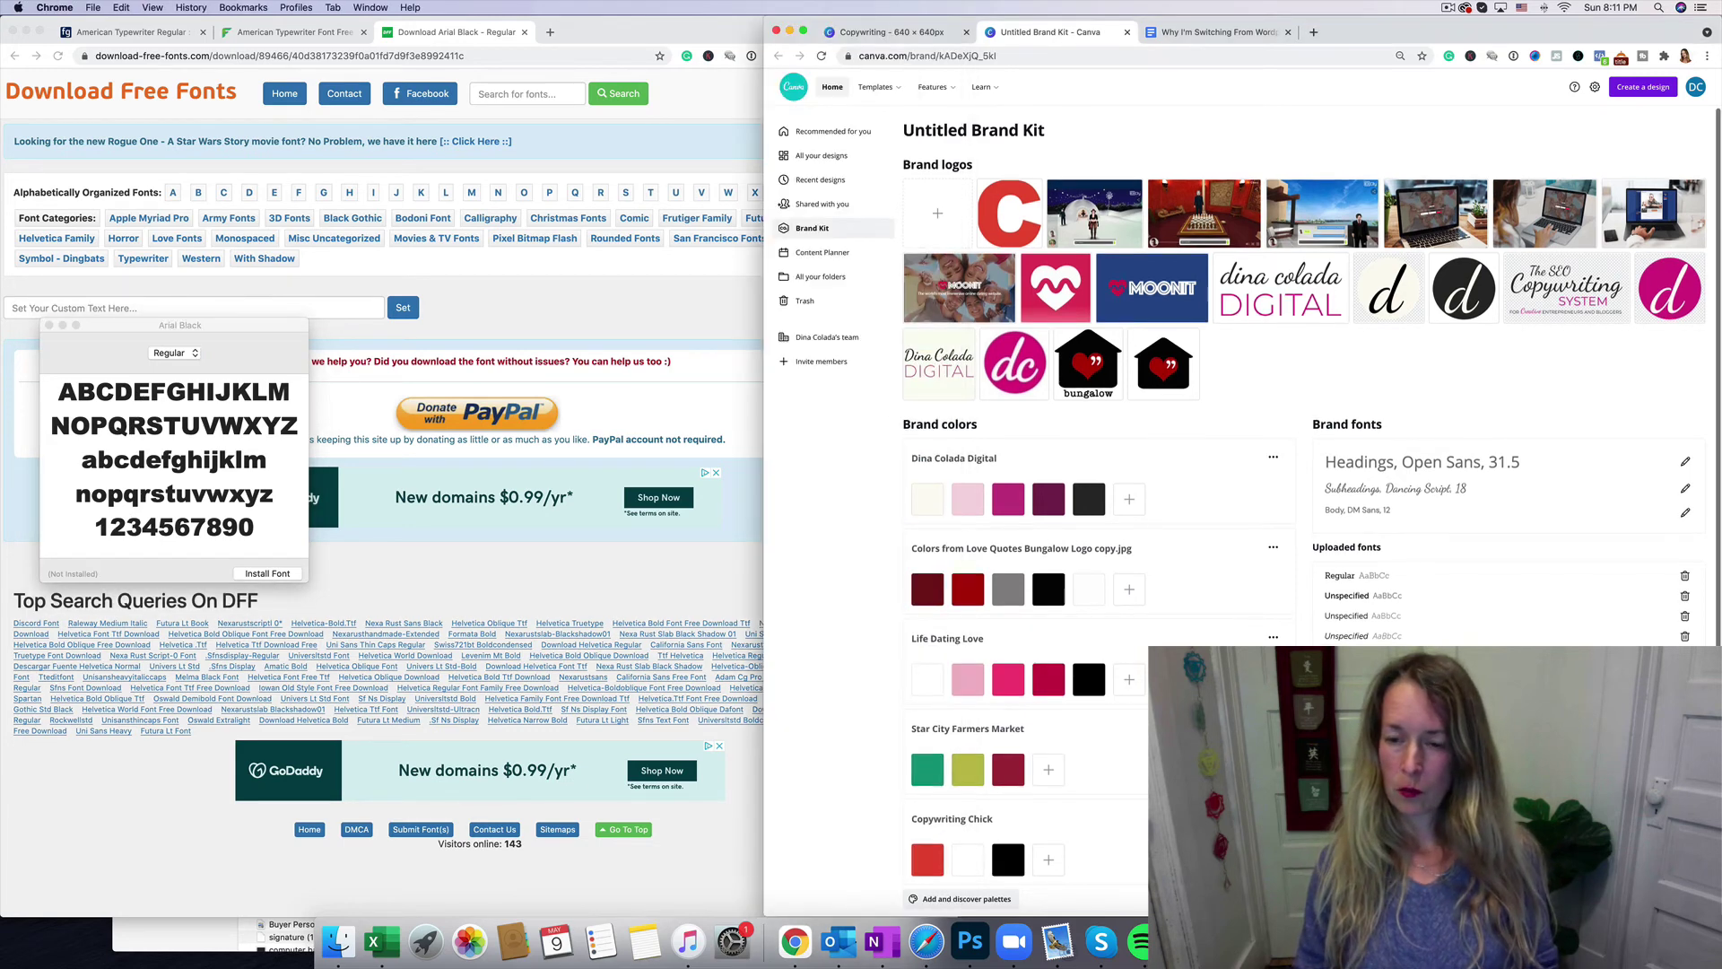
Step: Upload 'arial-black (1).ttf' from Downloads into the Brand Kit's Uploaded fonts
scroll(1237, 503, "up", 1)
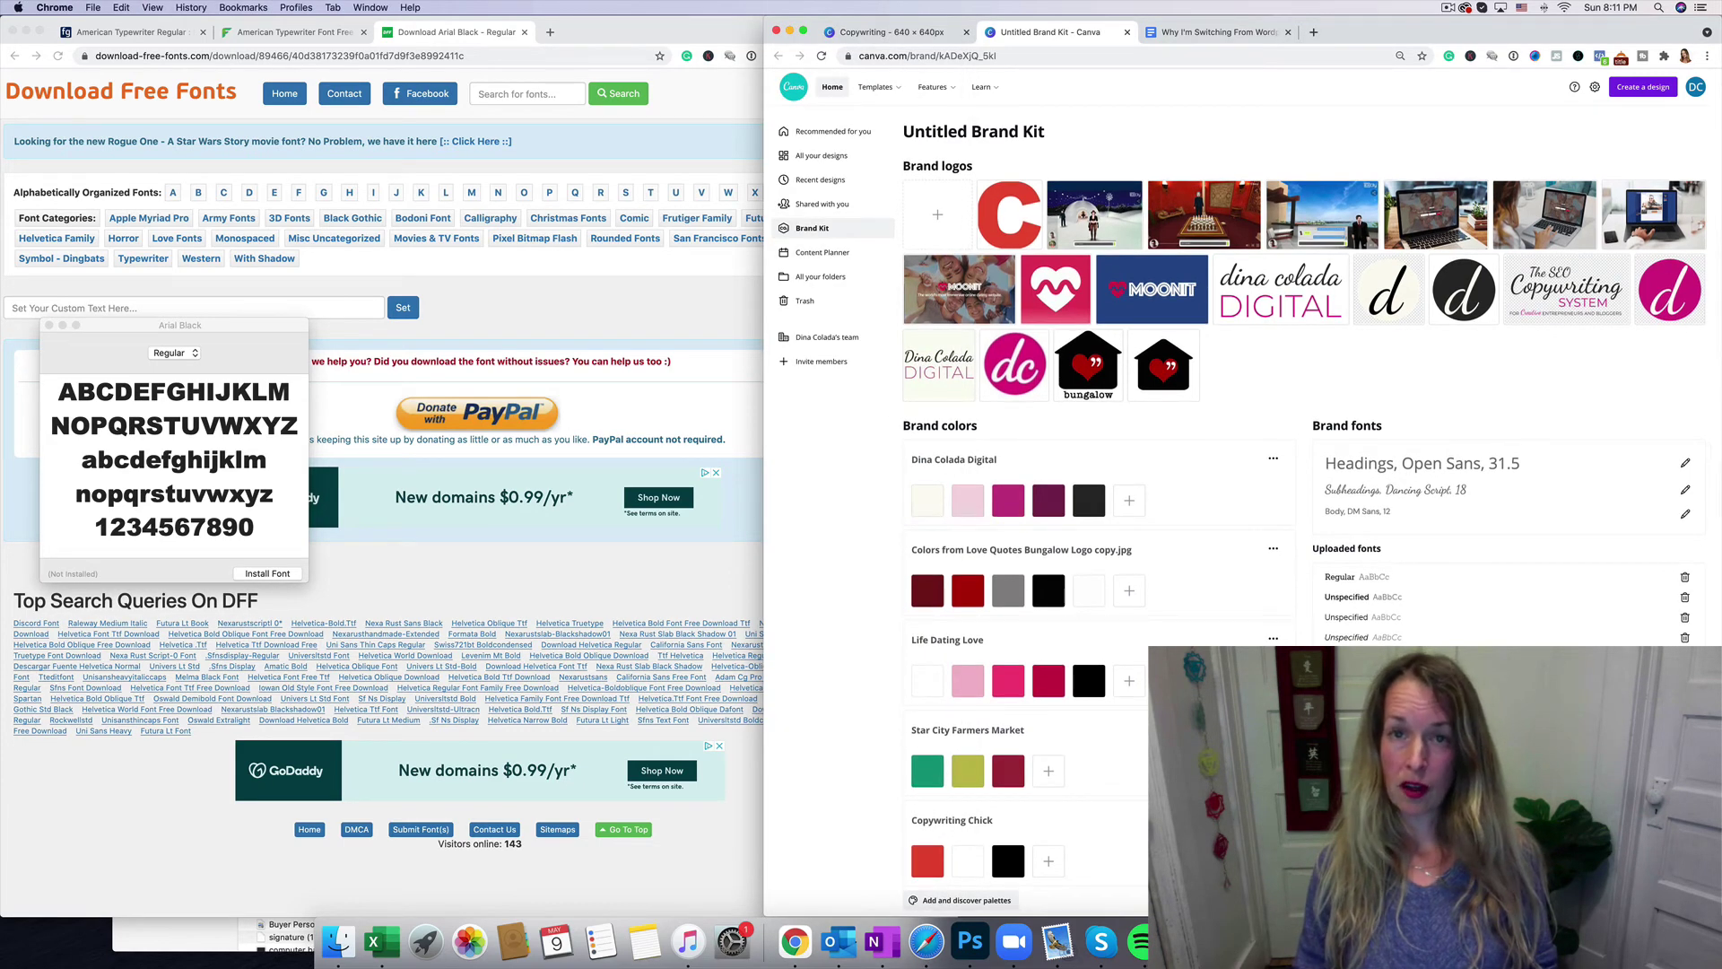
left_click(1346, 668)
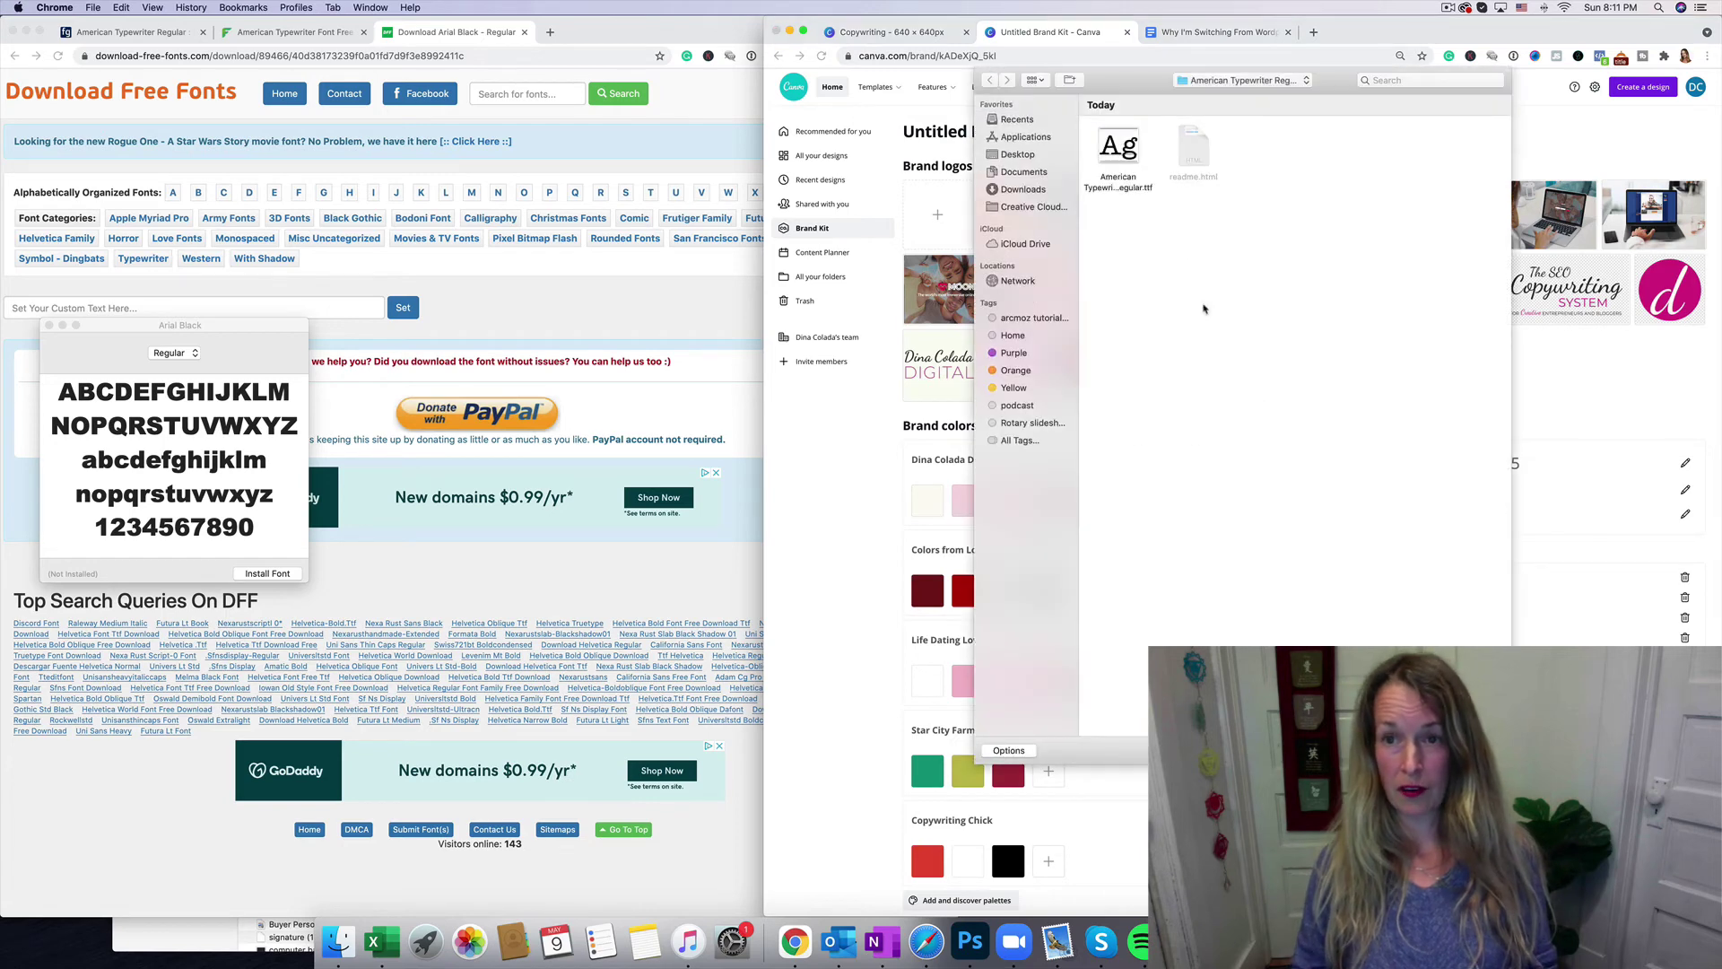
left_click(1019, 189)
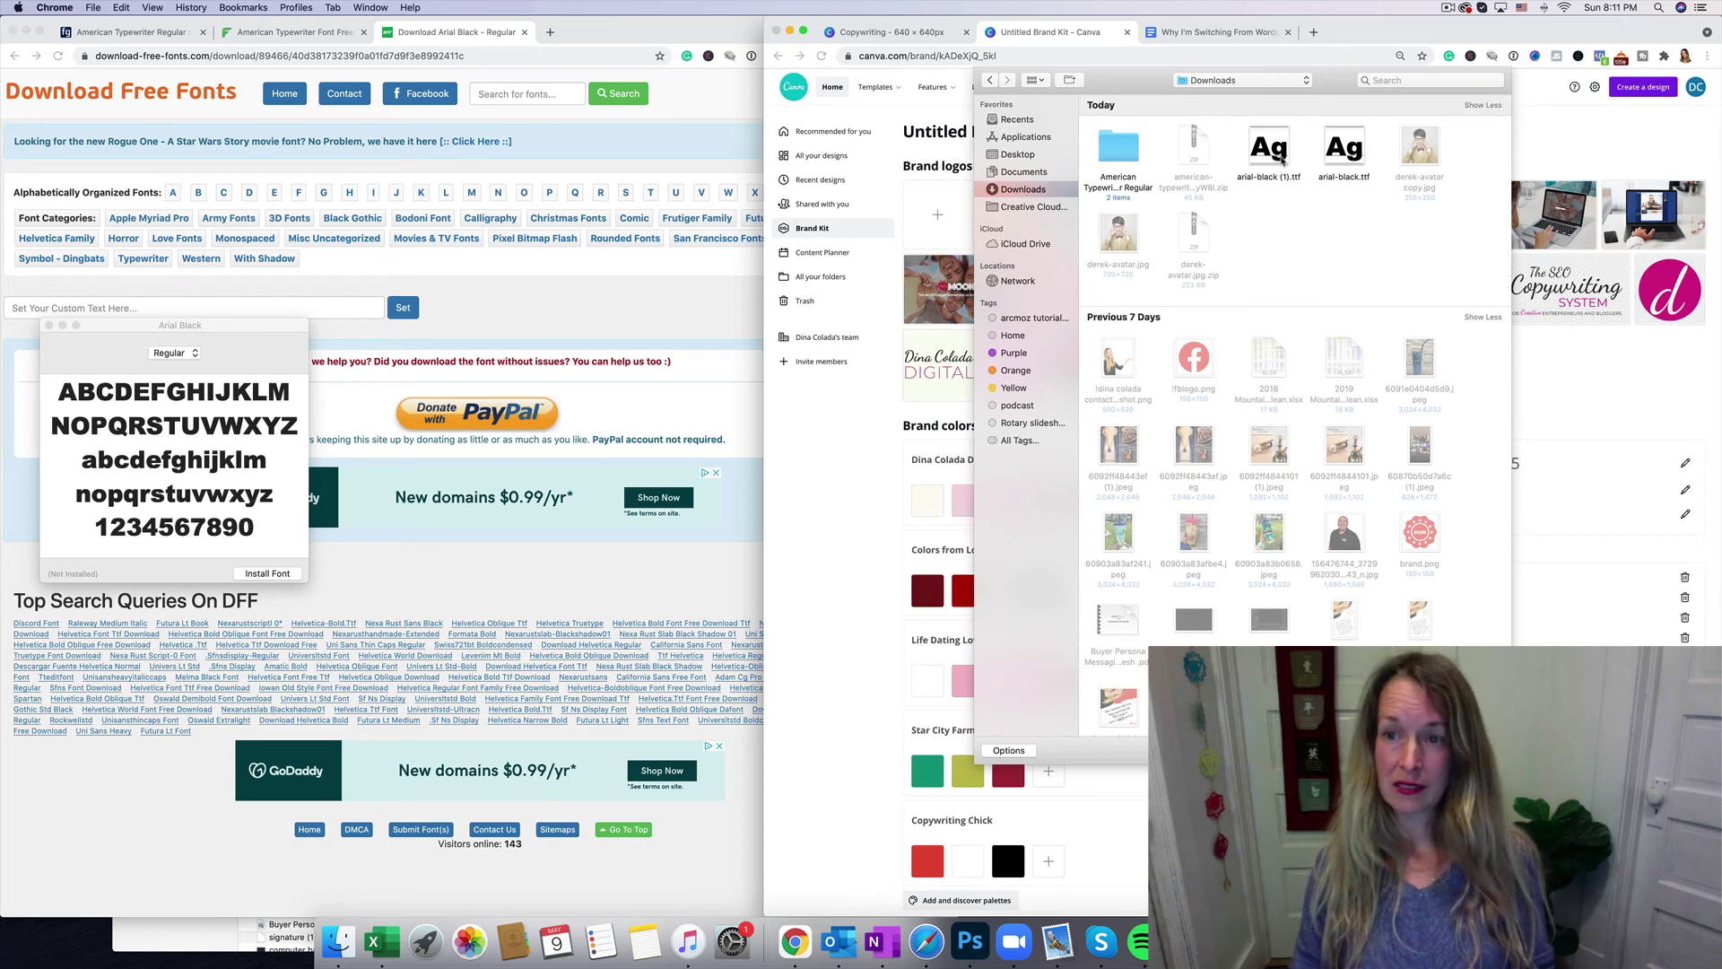
double_click(1269, 148)
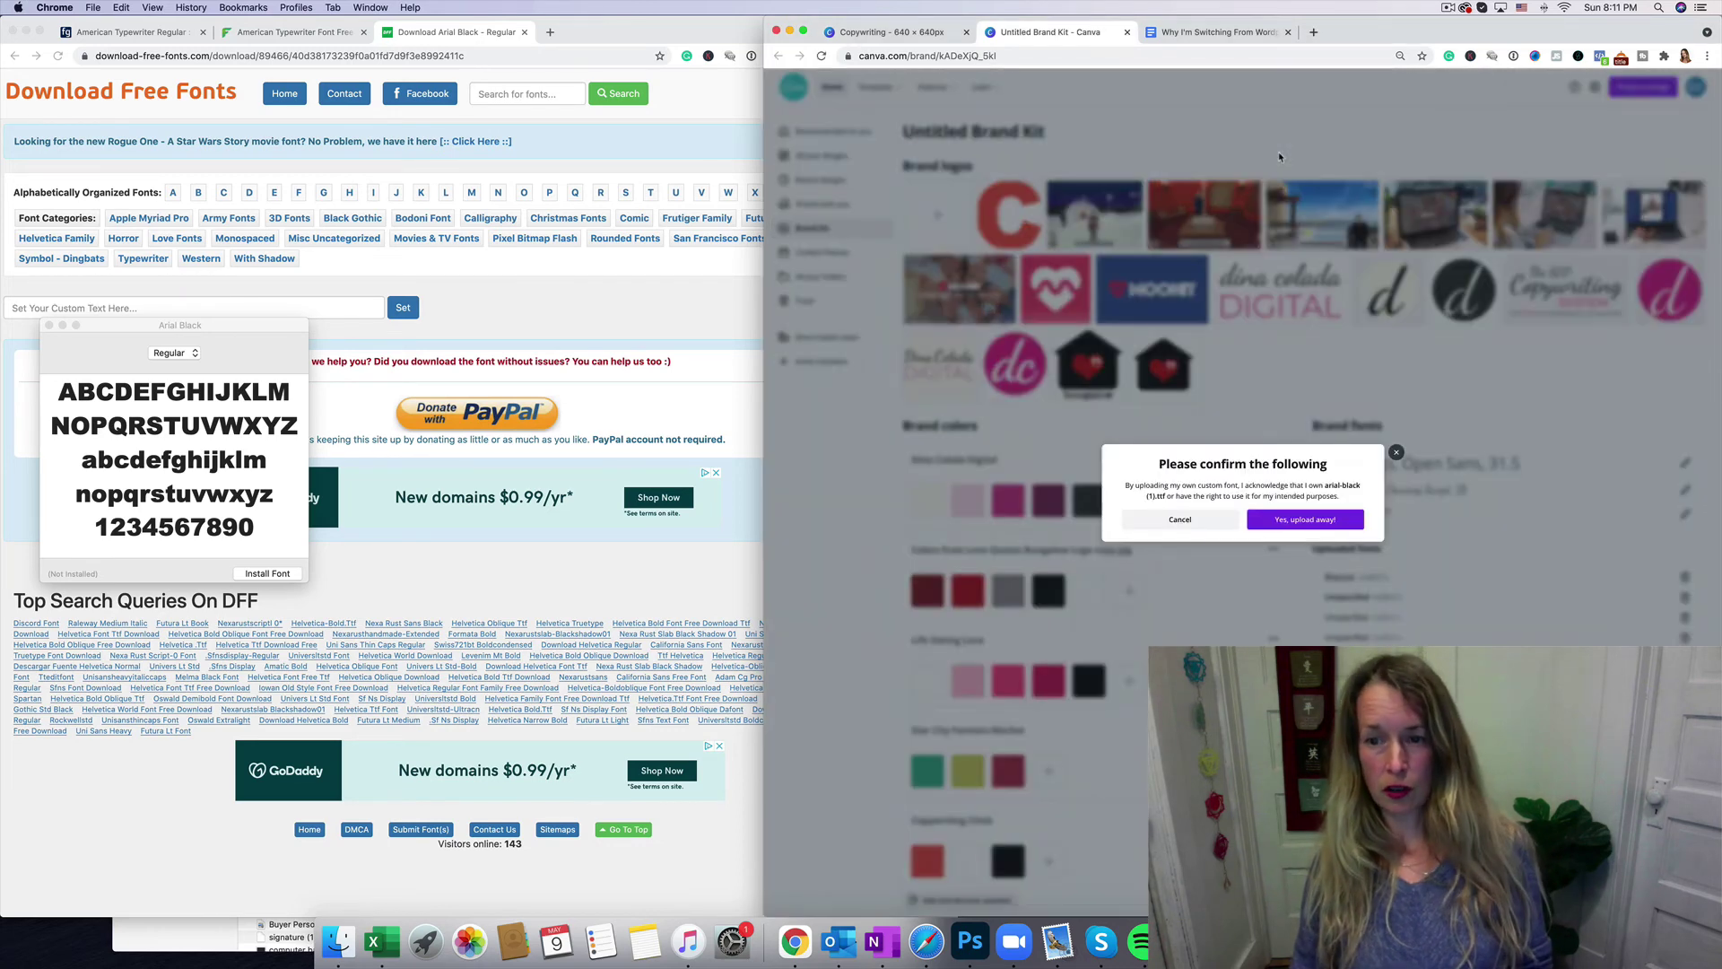
left_click(1311, 526)
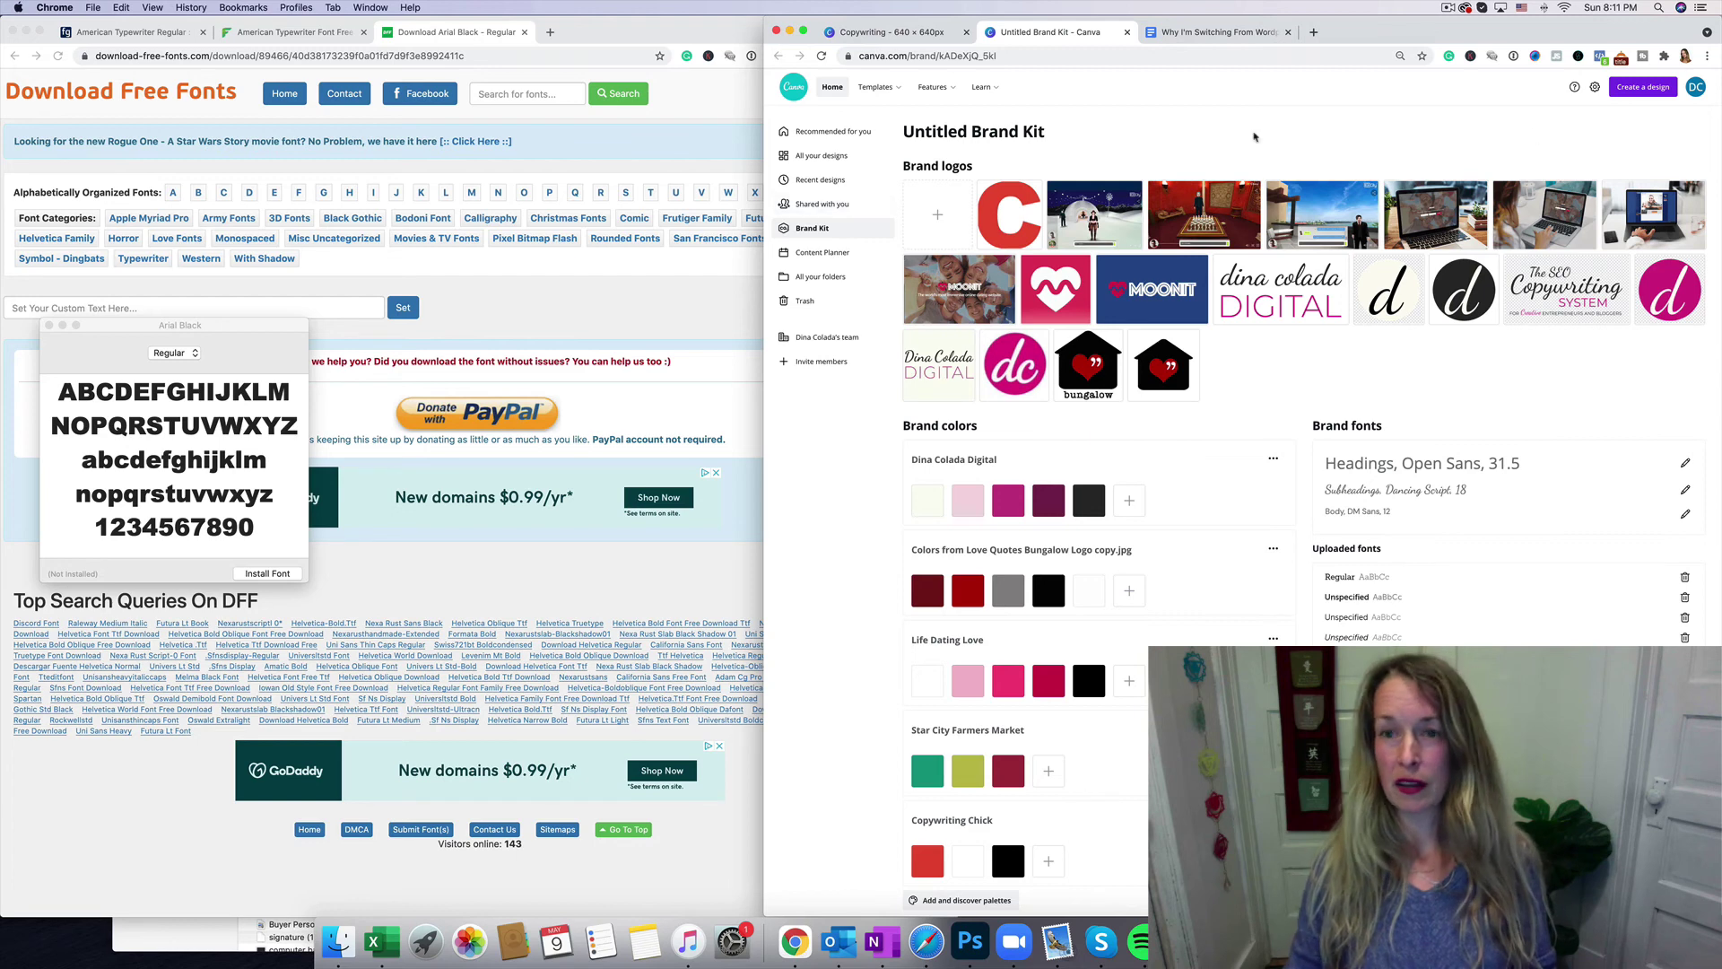
Step: Open Canva's All your designs page, briefly viewing the Copywriting Chick logo in Photoshop
left_click(818, 156)
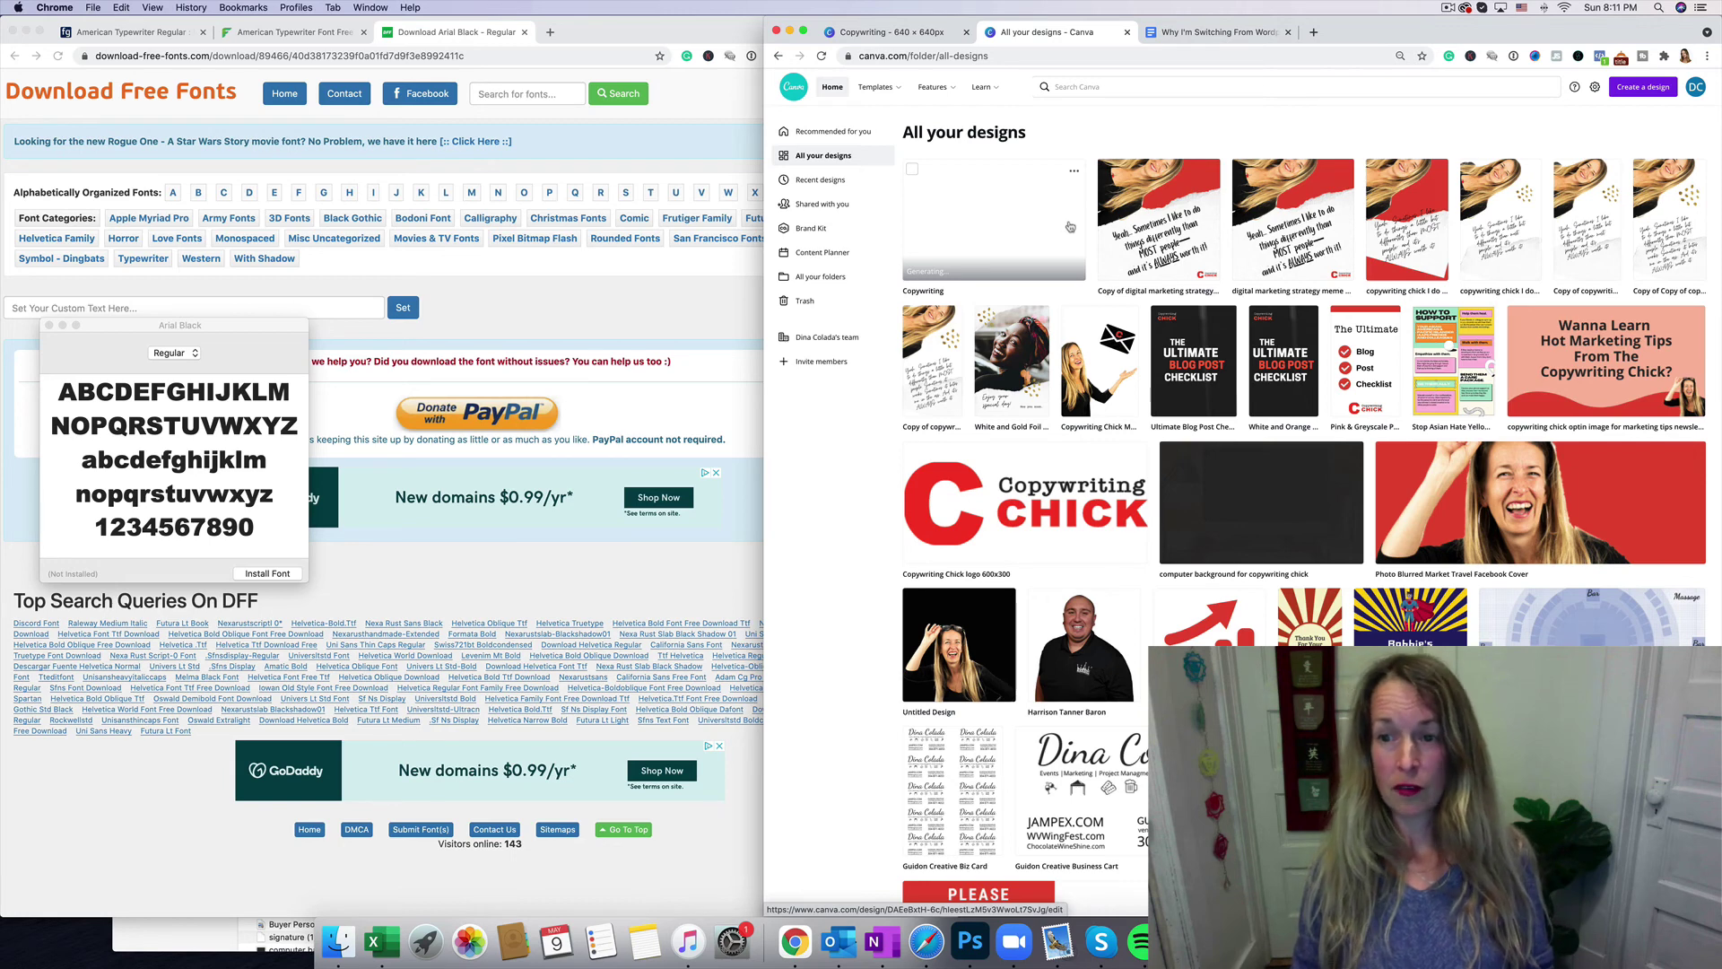
left_click(971, 942)
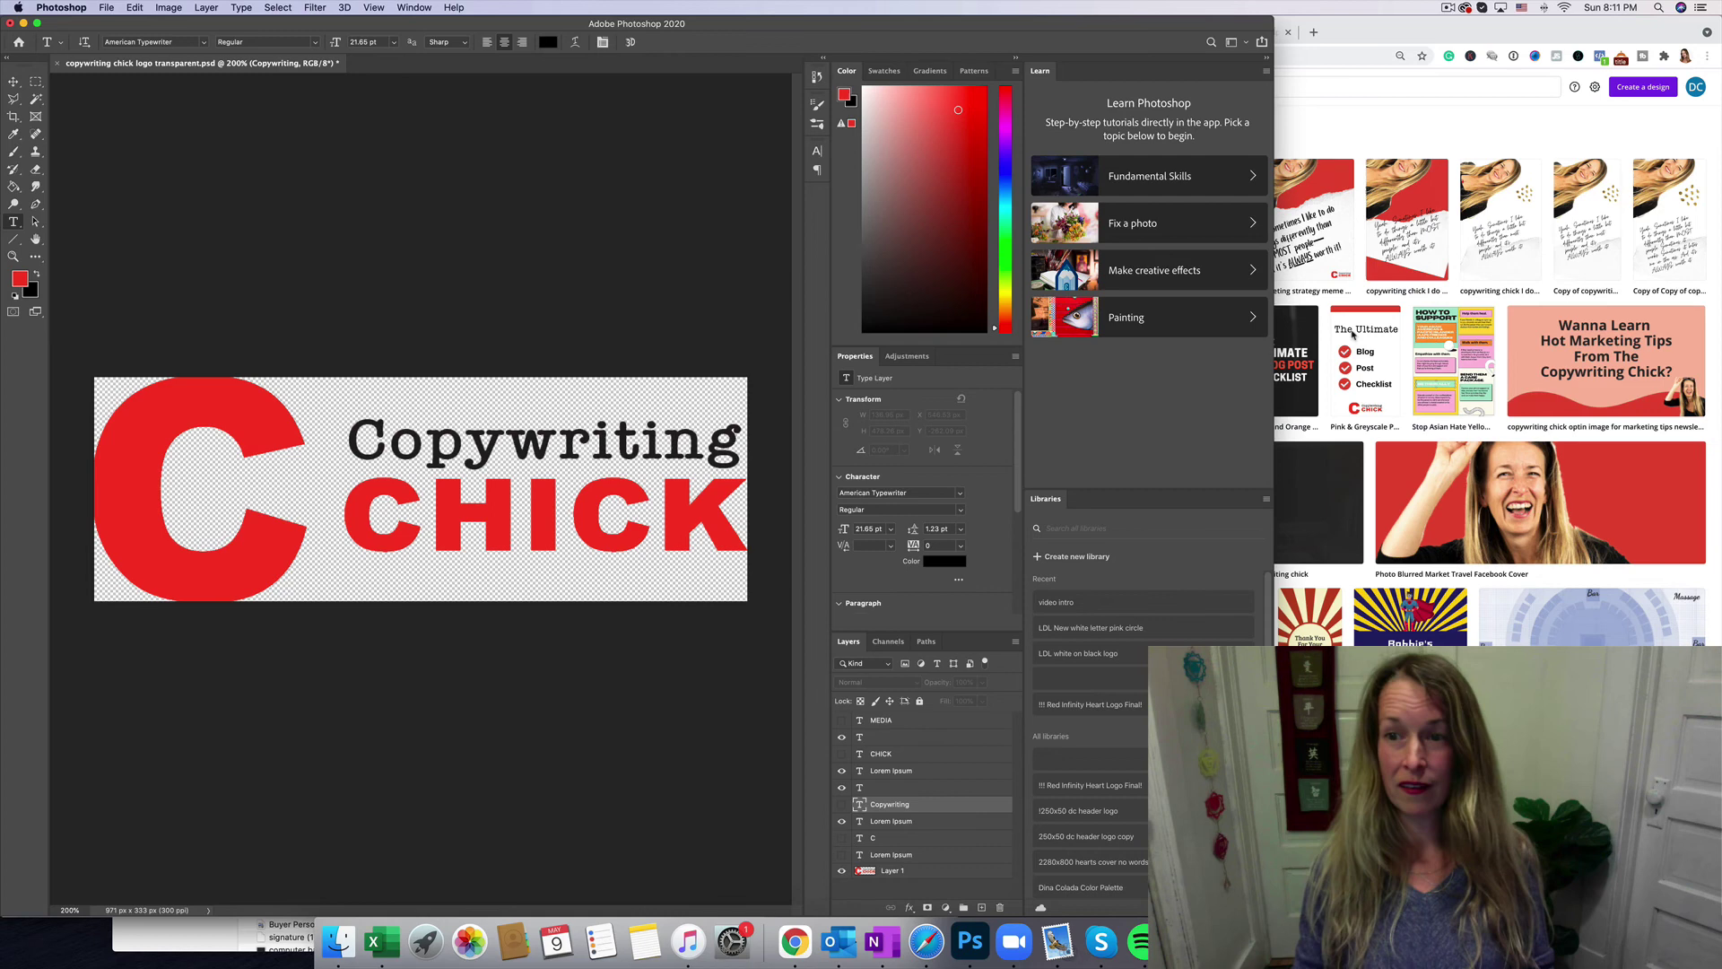
left_click(1353, 299)
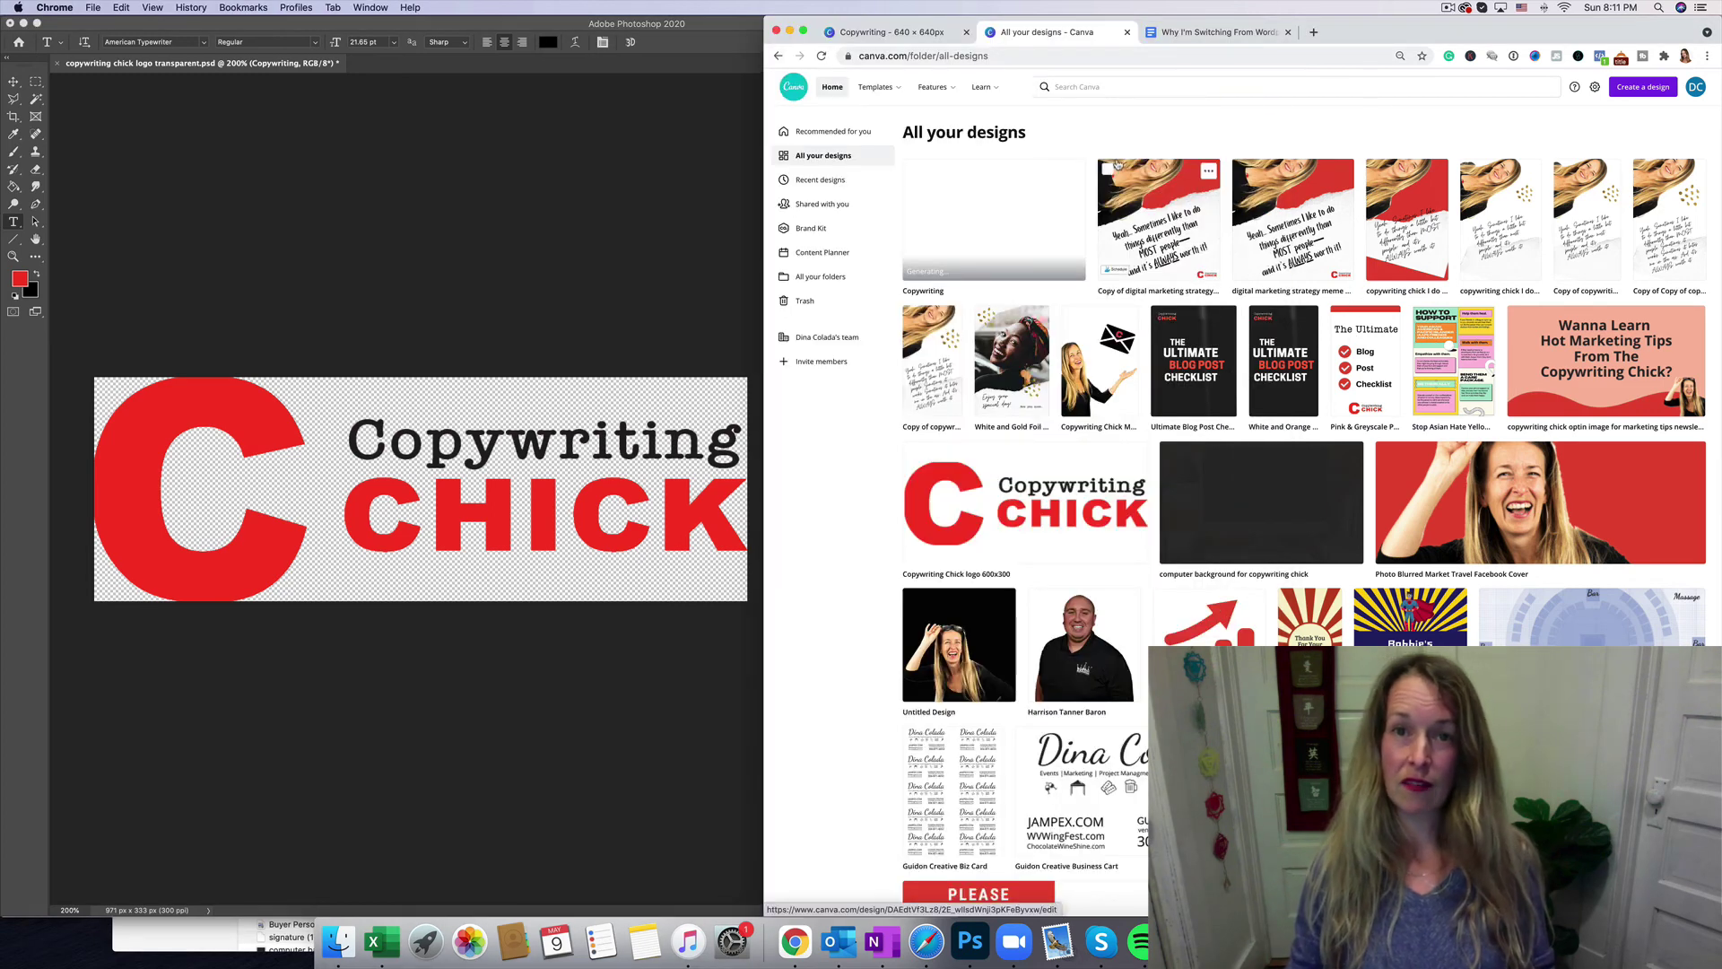